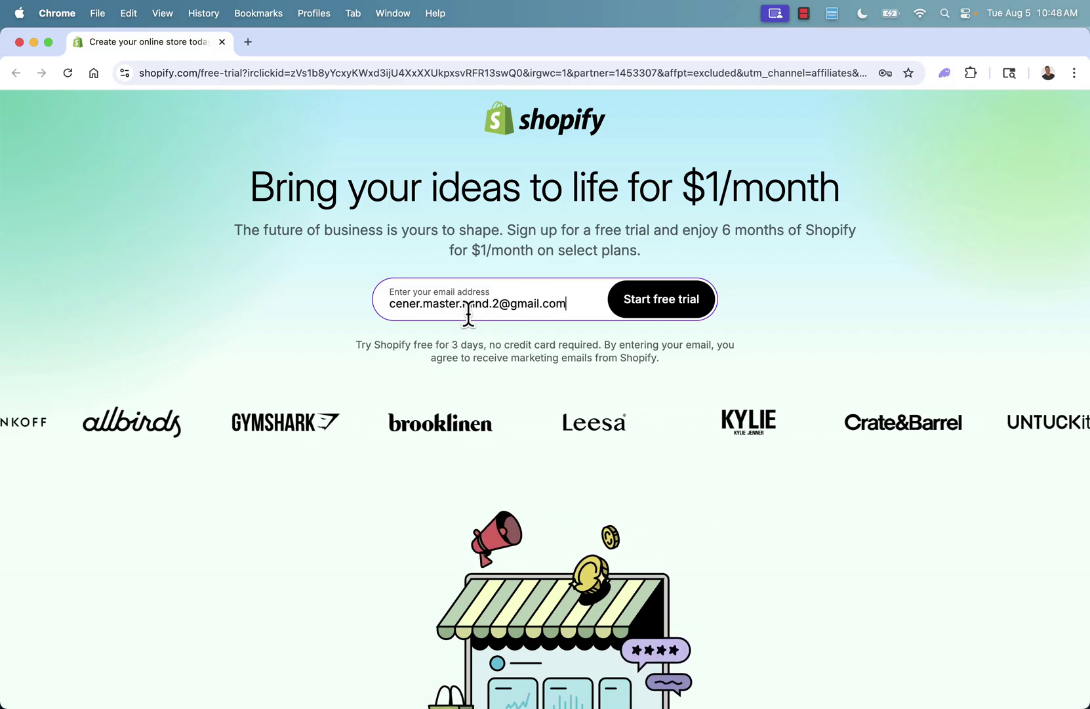
- Start the Shopify free trial with the entered e-mail to create the new store
{"action": "left_click", "coordinate": [701, 320]}
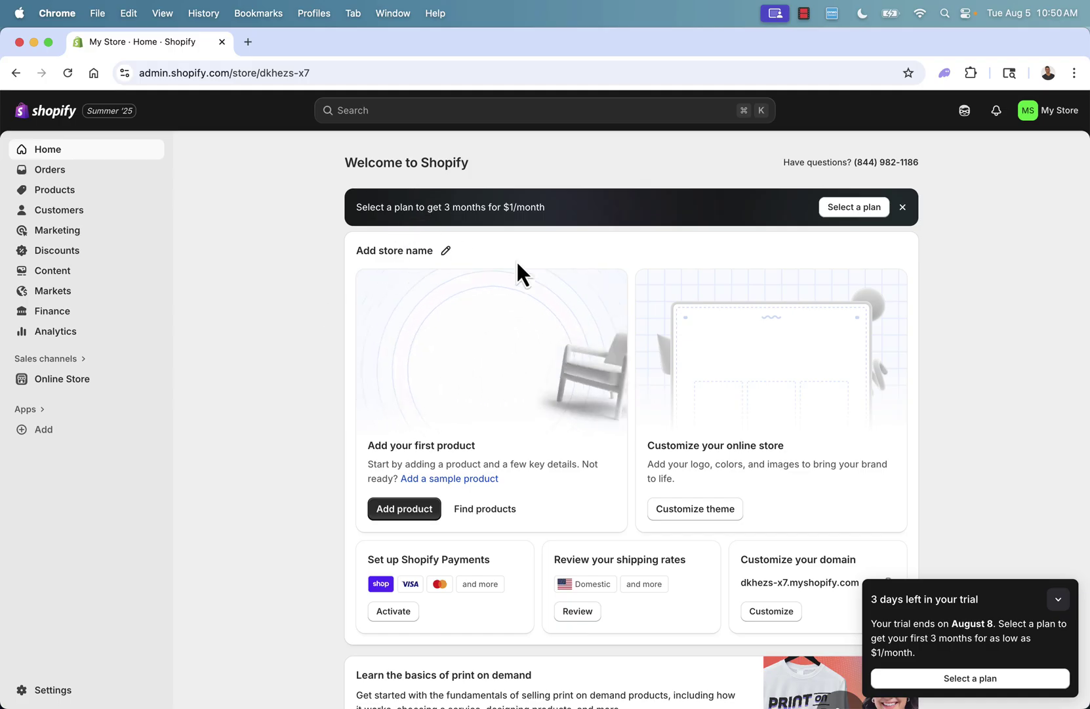
{"action": "left_click", "coordinate": [84, 171]}
{"action": "left_click", "coordinate": [66, 259]}
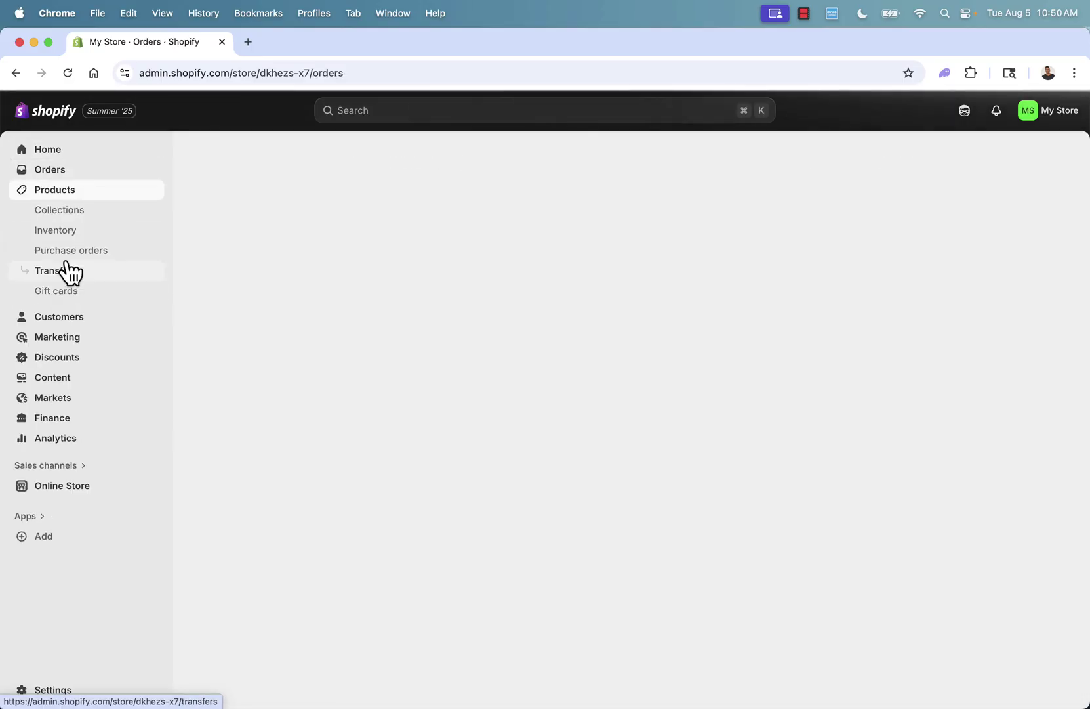
{"action": "left_click", "coordinate": [67, 316]}
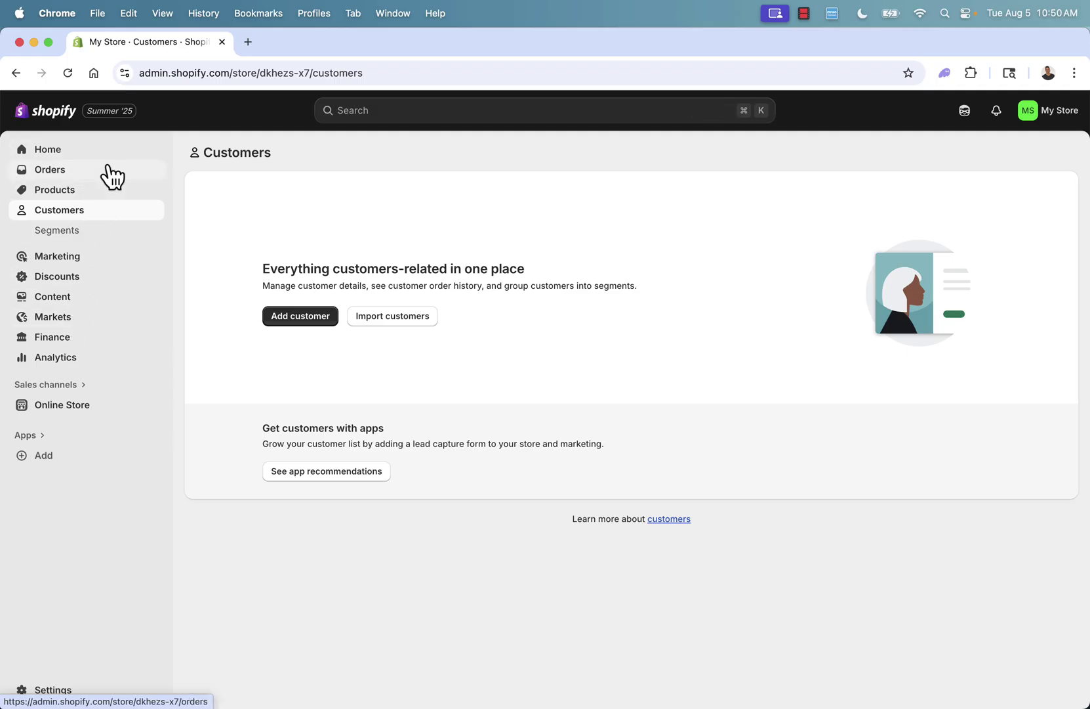
{"action": "left_click", "coordinate": [84, 259]}
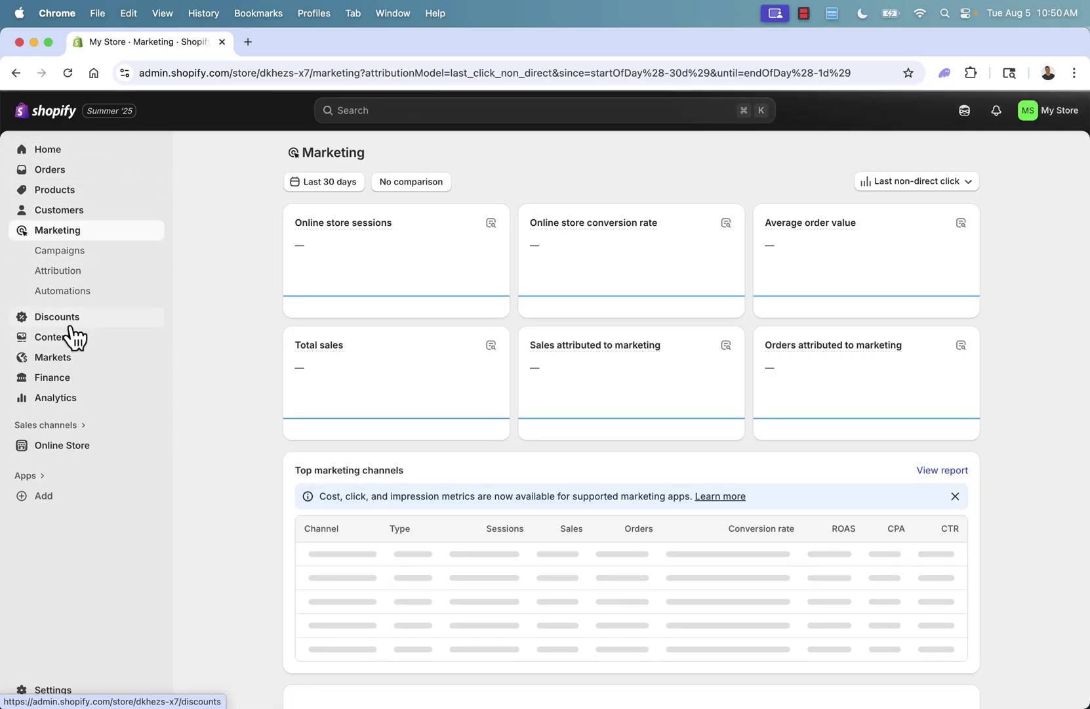
{"action": "left_click", "coordinate": [72, 326]}
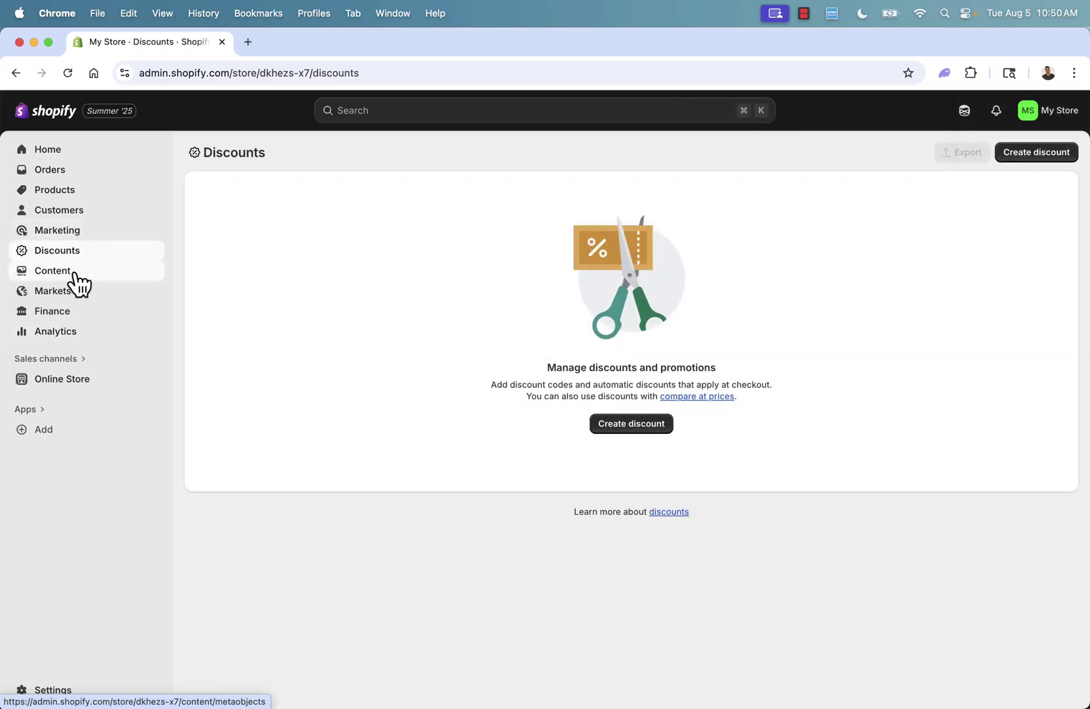
{"action": "left_click", "coordinate": [78, 273]}
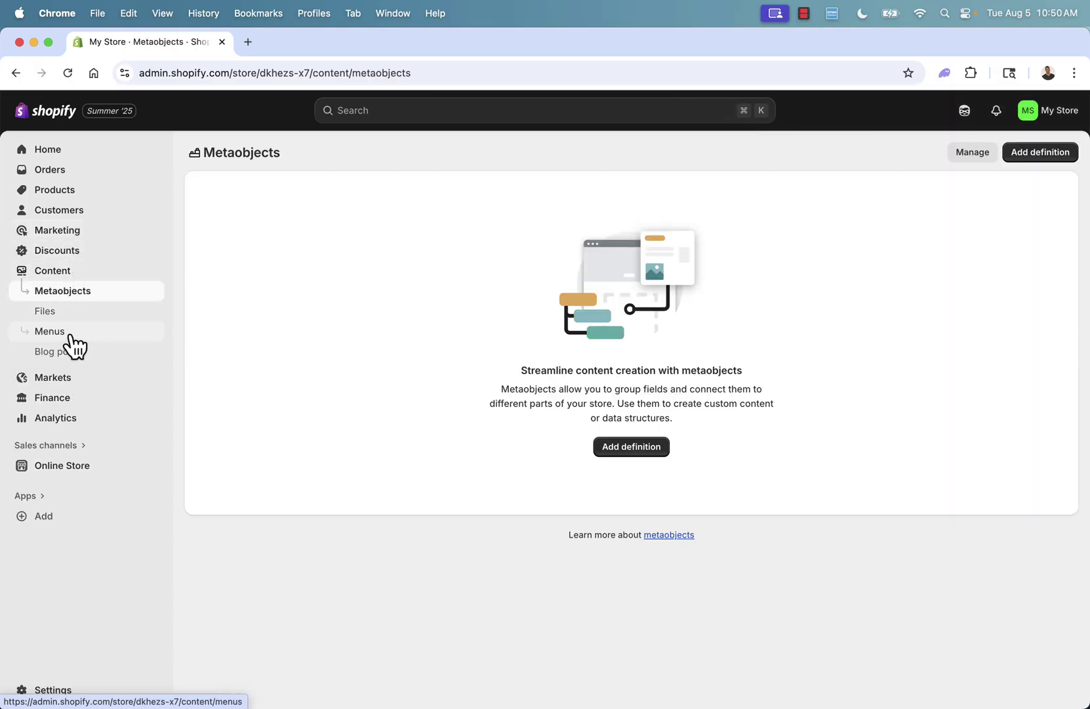
{"action": "left_click", "coordinate": [71, 419]}
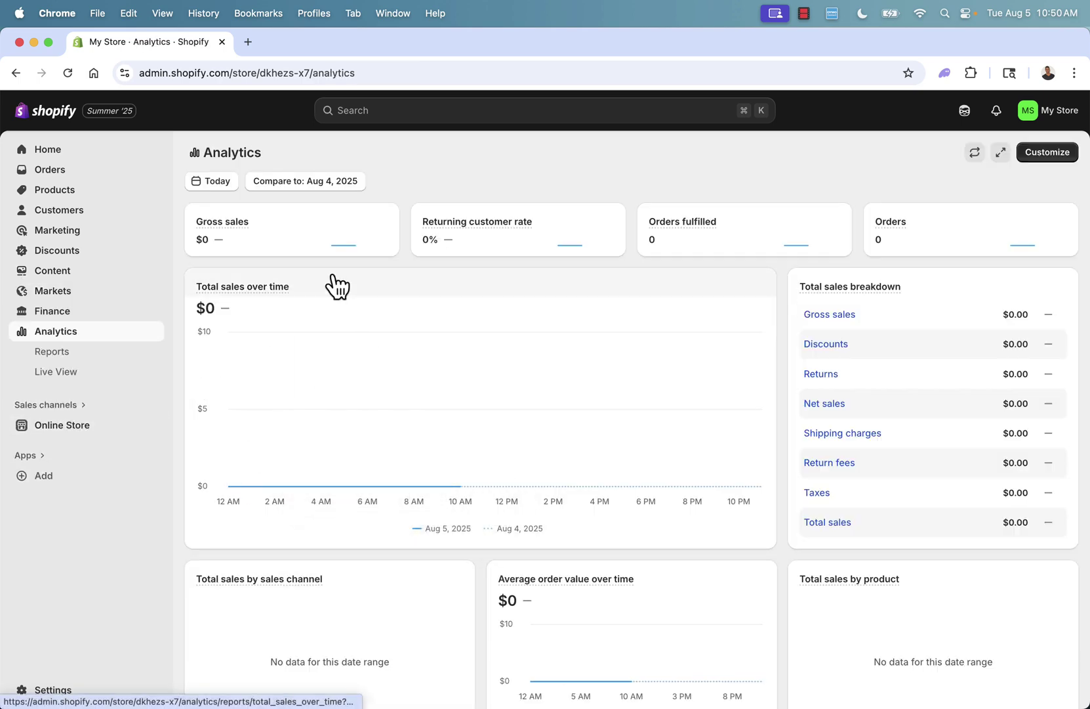
{"action": "left_click", "coordinate": [68, 149]}
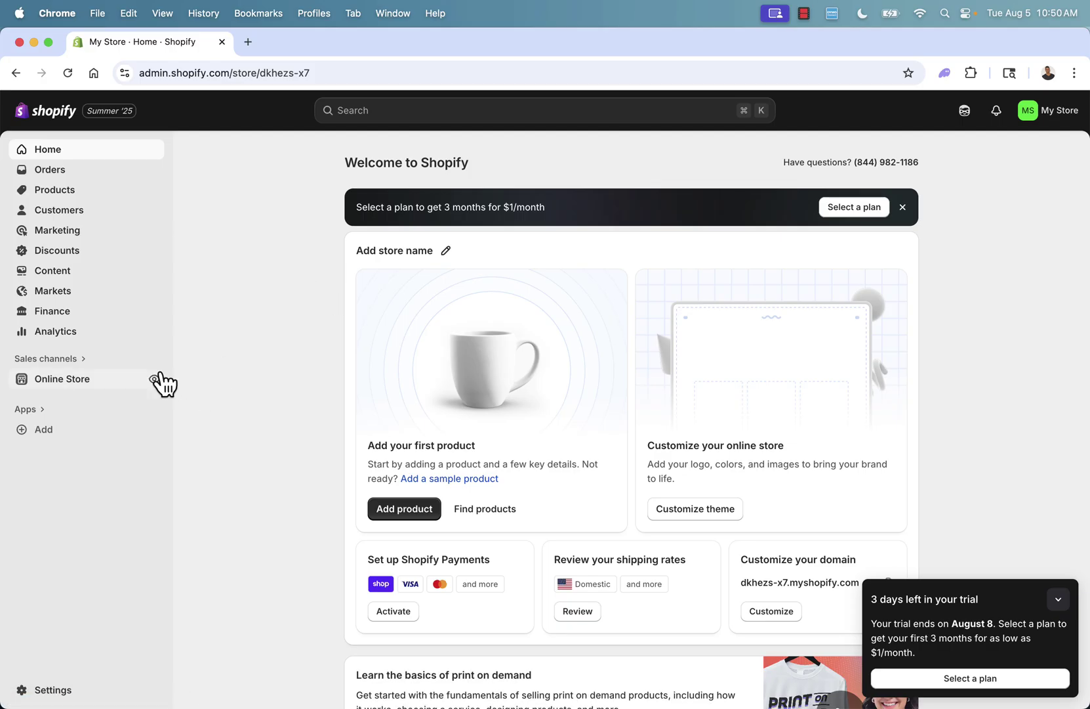
- Preview the password-protected Horizon storefront in a new tab, scroll through it, and go back to admin
{"action": "left_click", "coordinate": [155, 379]}
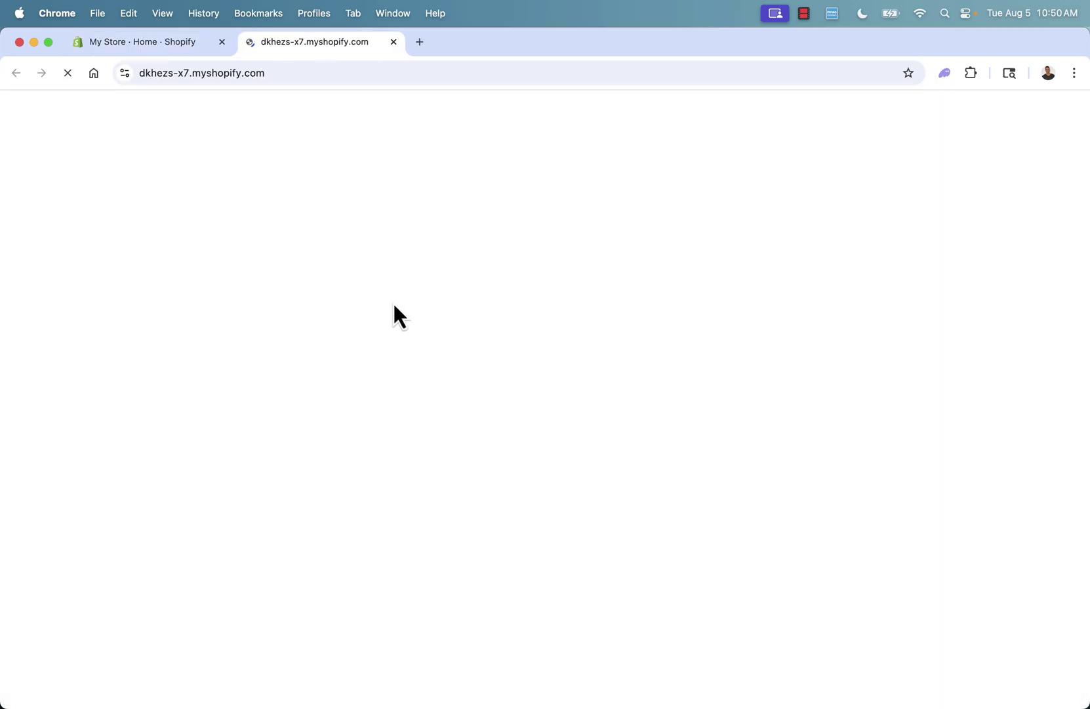
{"action": "scroll", "coordinate": [553, 277], "scroll_direction": "down", "scroll_amount": 10}
{"action": "scroll", "coordinate": [554, 277], "scroll_direction": "down", "scroll_amount": 3}
{"action": "scroll", "coordinate": [553, 277], "scroll_direction": "up", "scroll_amount": 15}
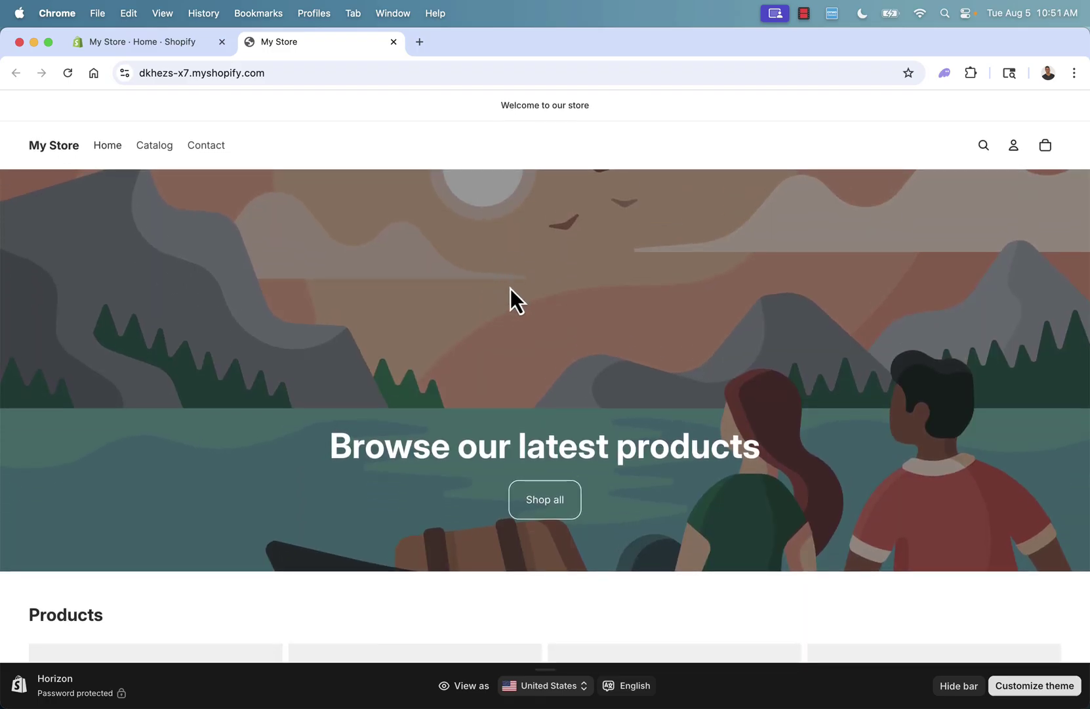
{"action": "left_click", "coordinate": [145, 44]}
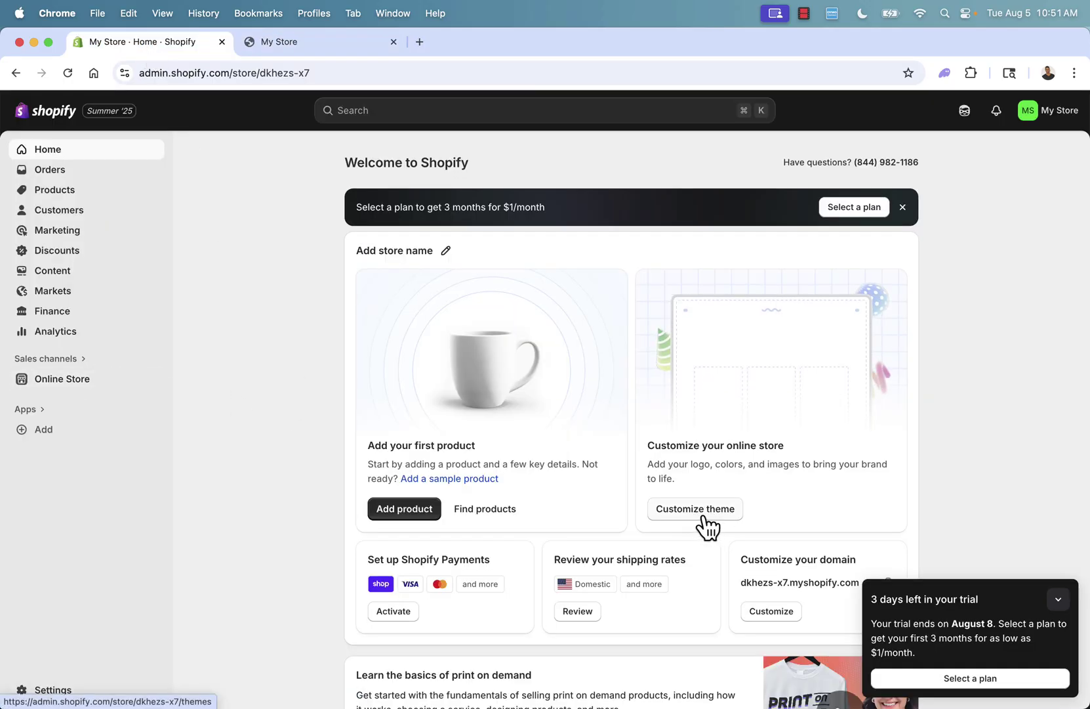
- Open the live Horizon theme in the theme editor from Online Store
{"action": "left_click", "coordinate": [62, 382]}
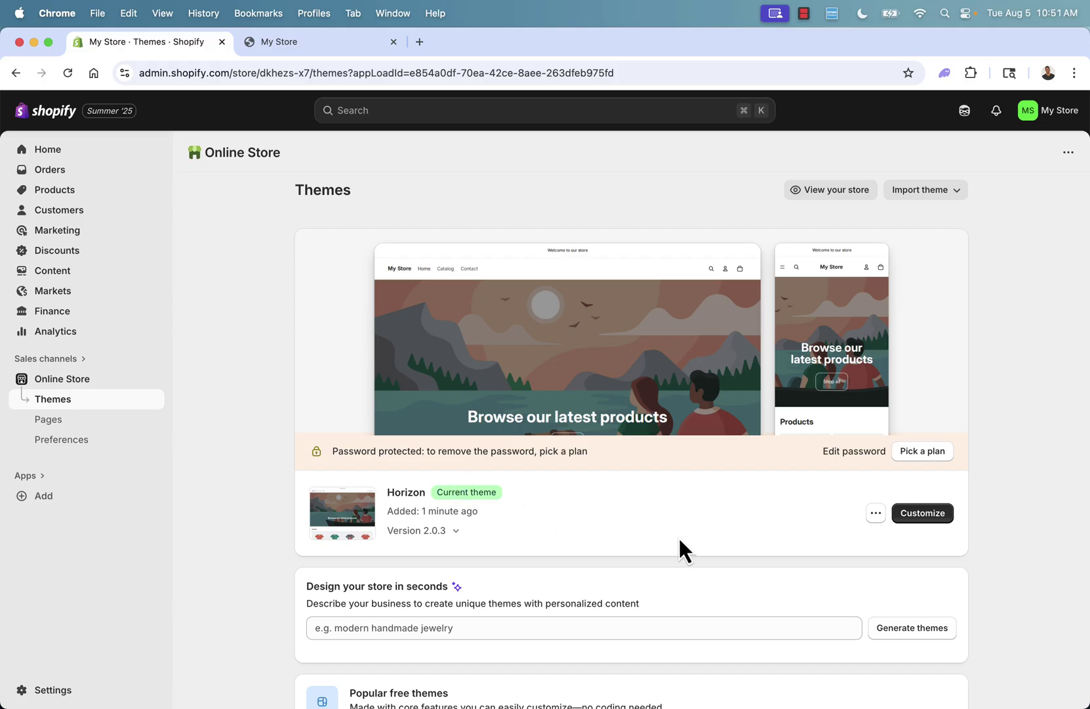
{"action": "left_click", "coordinate": [924, 518]}
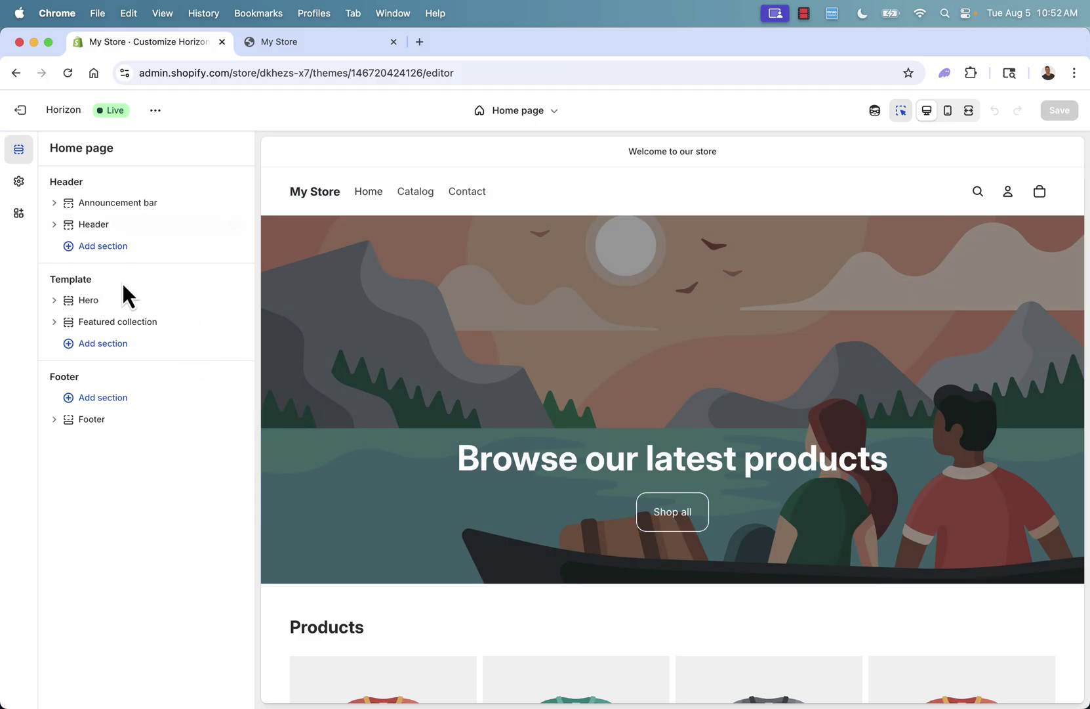
- Change the hero banner heading from 'Browse our latest products' to 'Cat Lovers Only!'
{"action": "left_click", "coordinate": [143, 308]}
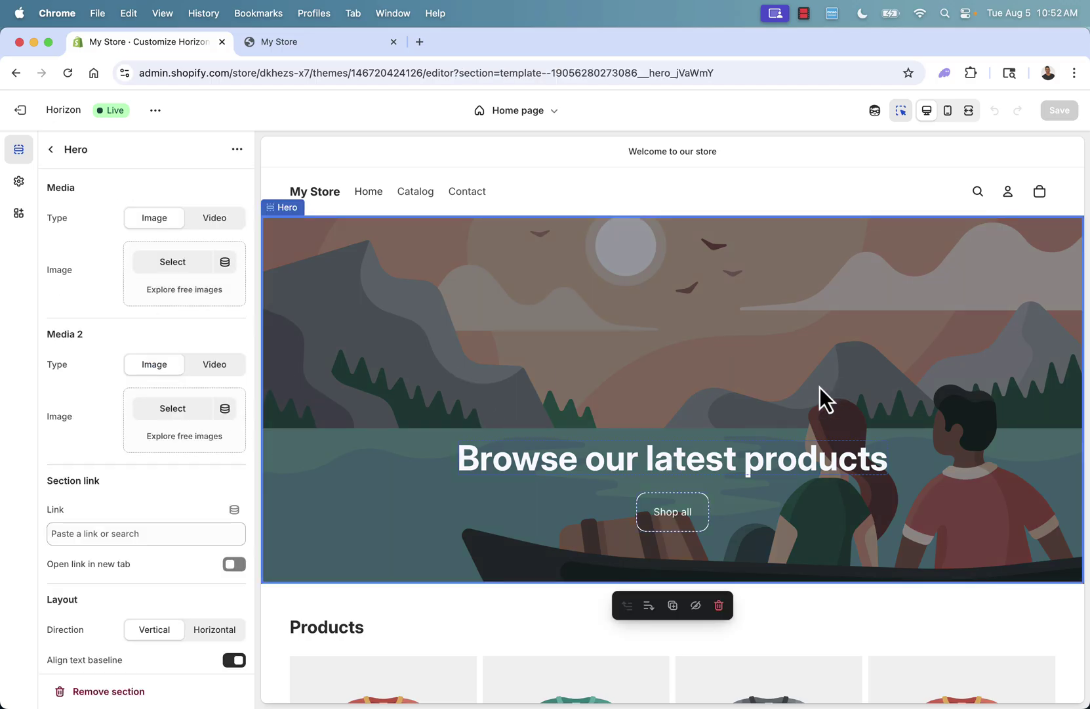
{"action": "left_click", "coordinate": [719, 604]}
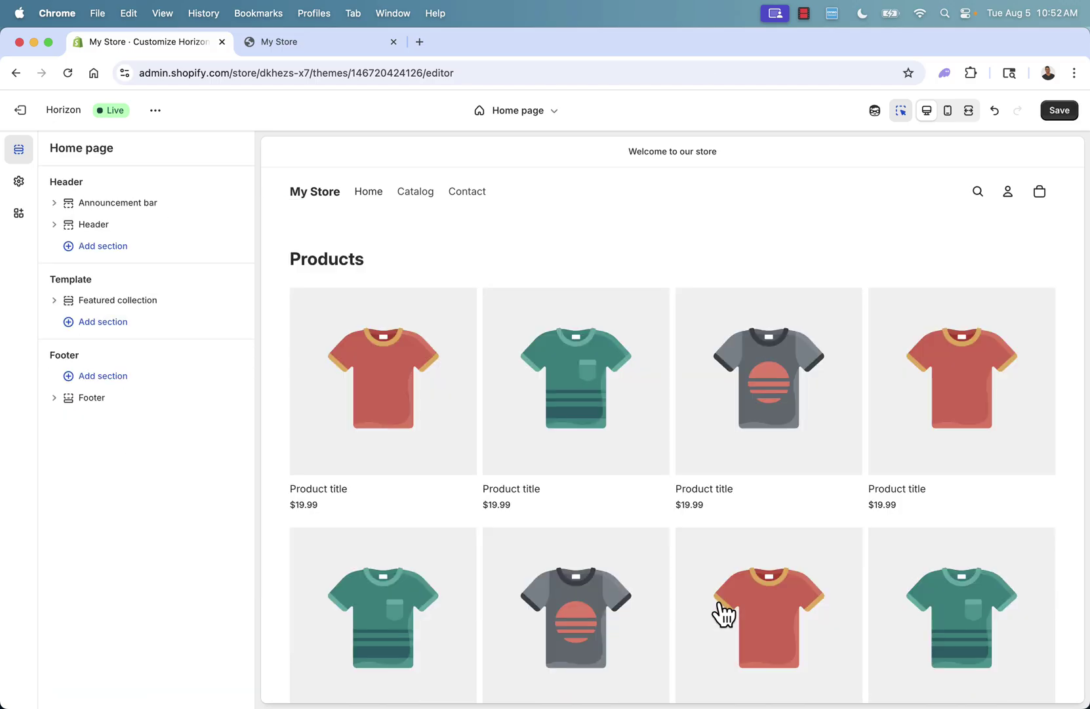
{"action": "left_click", "coordinate": [994, 112]}
{"action": "left_click", "coordinate": [539, 466]}
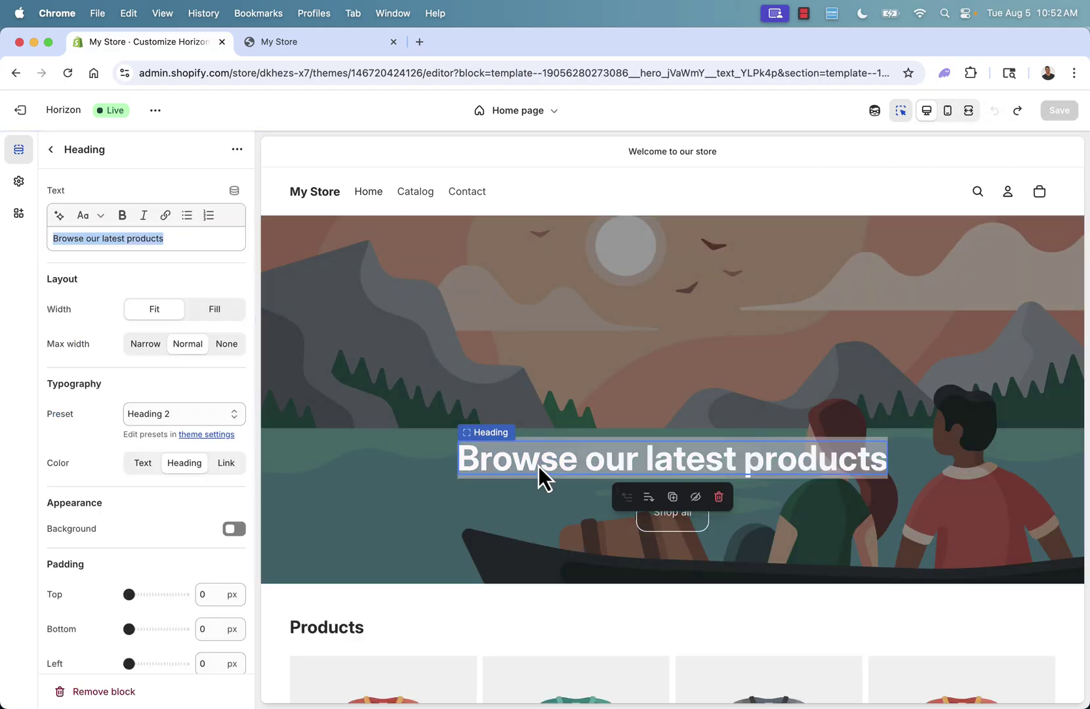
{"action": "type", "text": "C"}
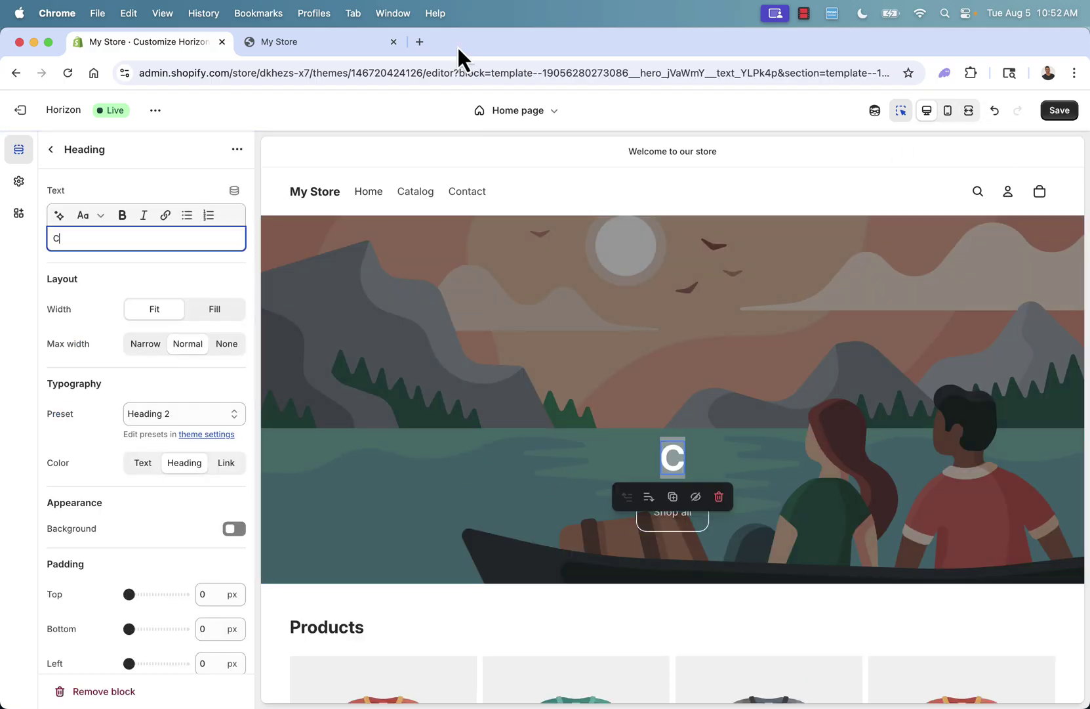
{"action": "type", "text": "at Lovers Only!"}
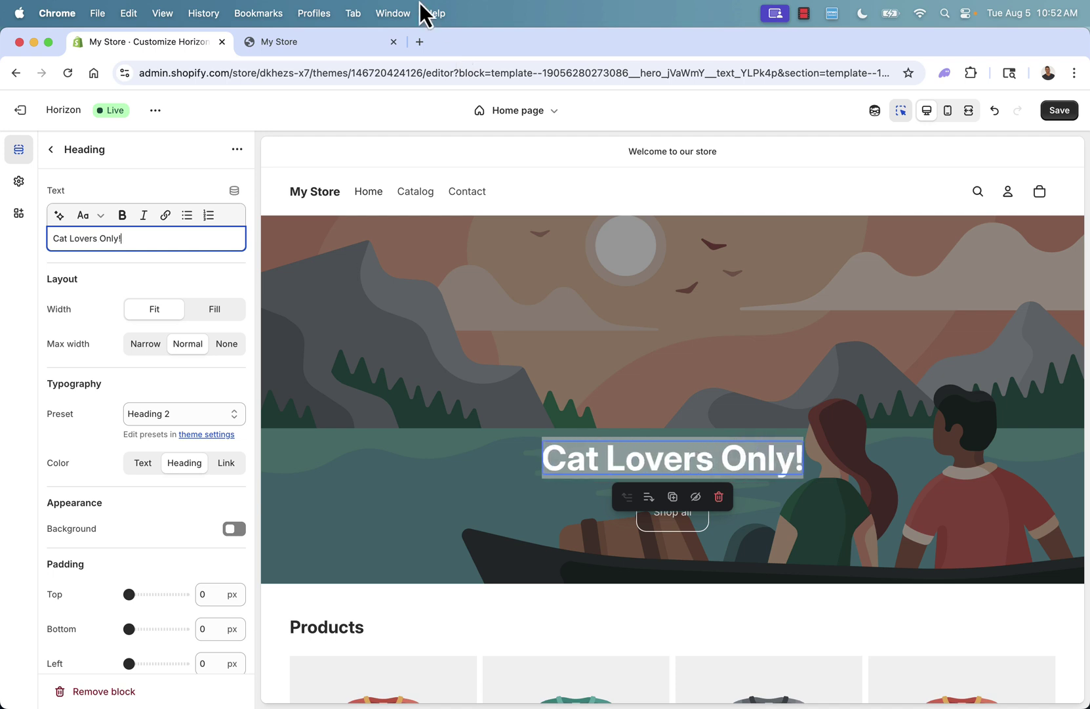
{"action": "left_click", "coordinate": [543, 187]}
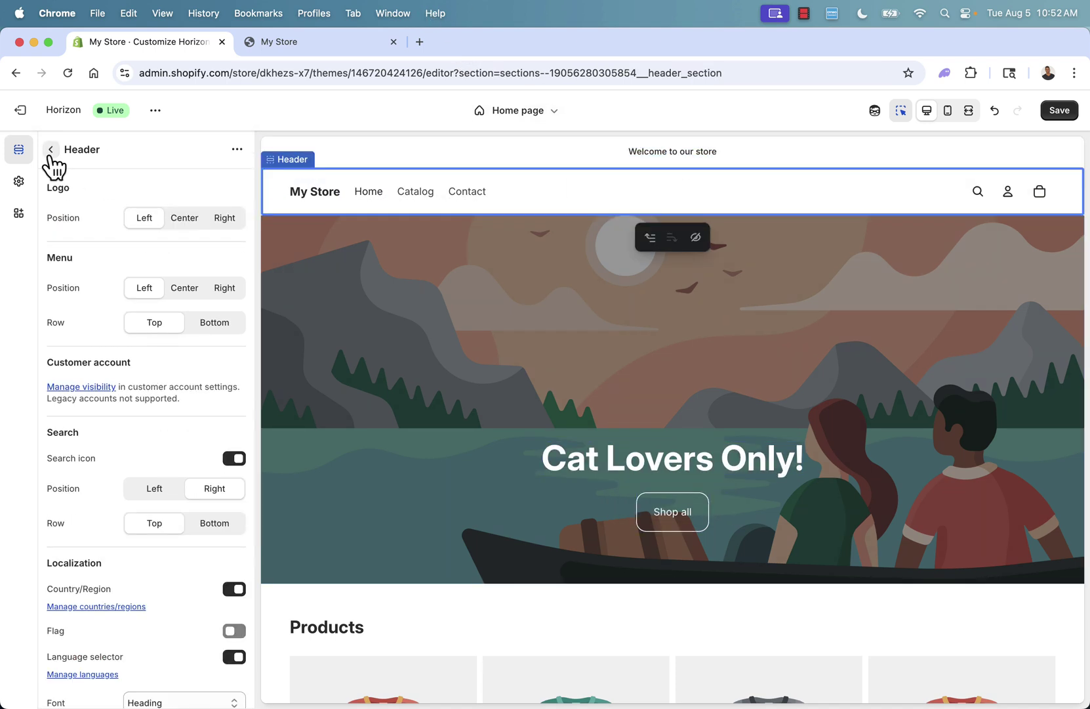
- Leave the Header panel and switch to editing the Default collection template
{"action": "scroll", "coordinate": [404, 380], "scroll_direction": "down", "scroll_amount": 7}
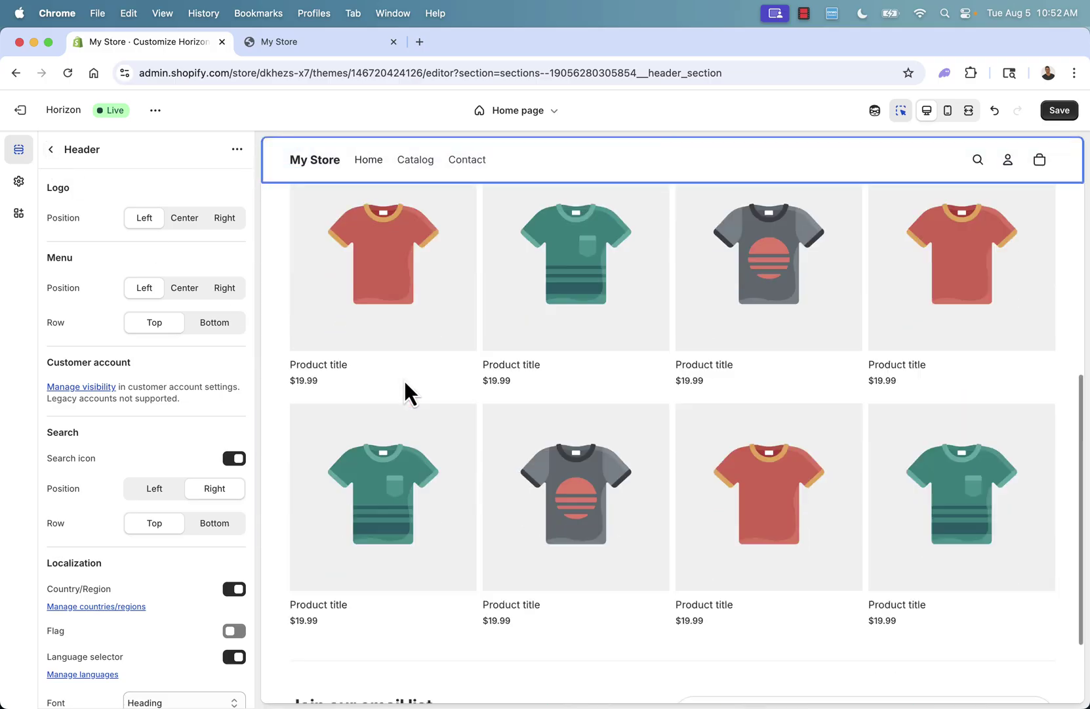
{"action": "scroll", "coordinate": [403, 380], "scroll_direction": "up", "scroll_amount": 6}
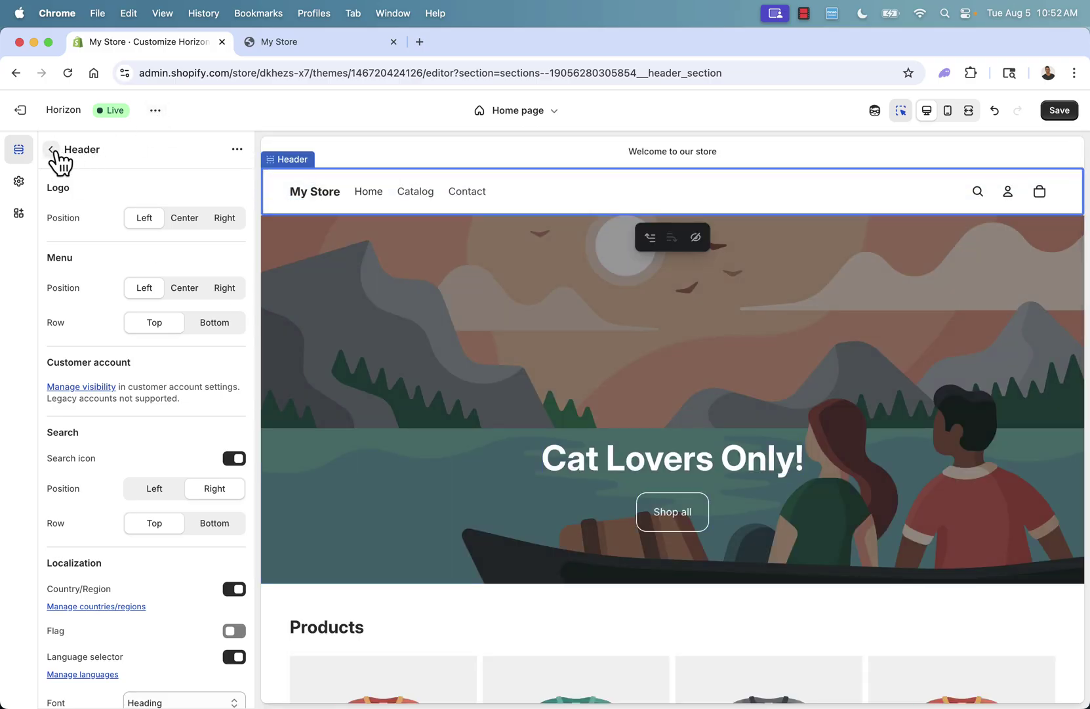
{"action": "left_click", "coordinate": [52, 150]}
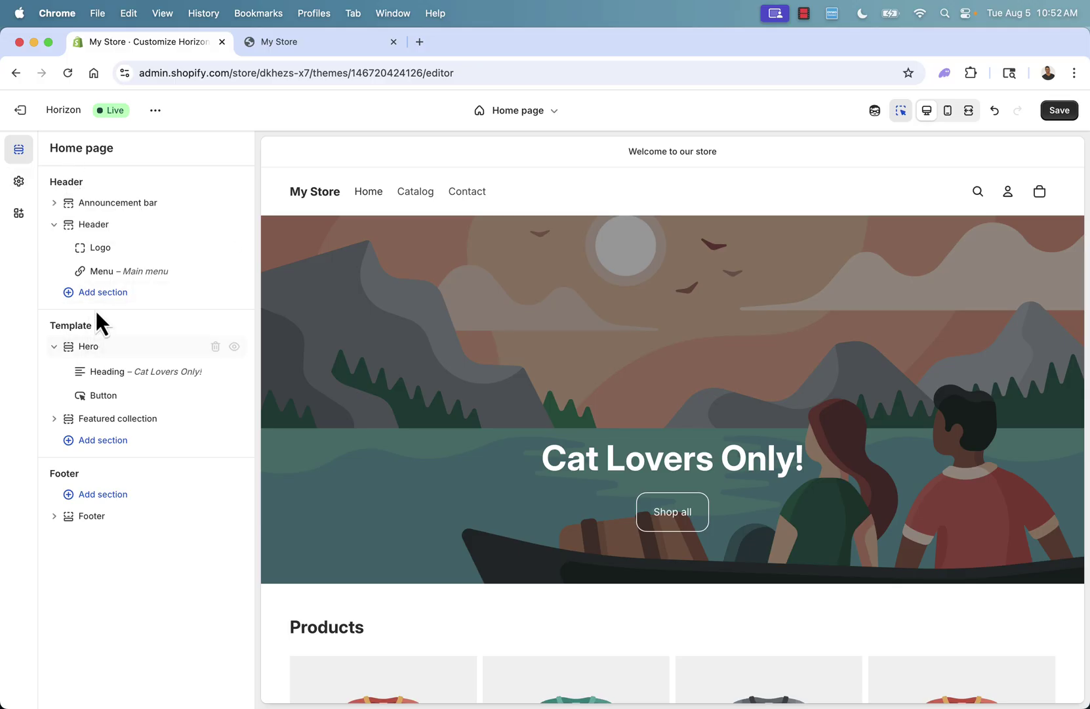
{"action": "left_click", "coordinate": [552, 112]}
{"action": "left_click", "coordinate": [509, 205]}
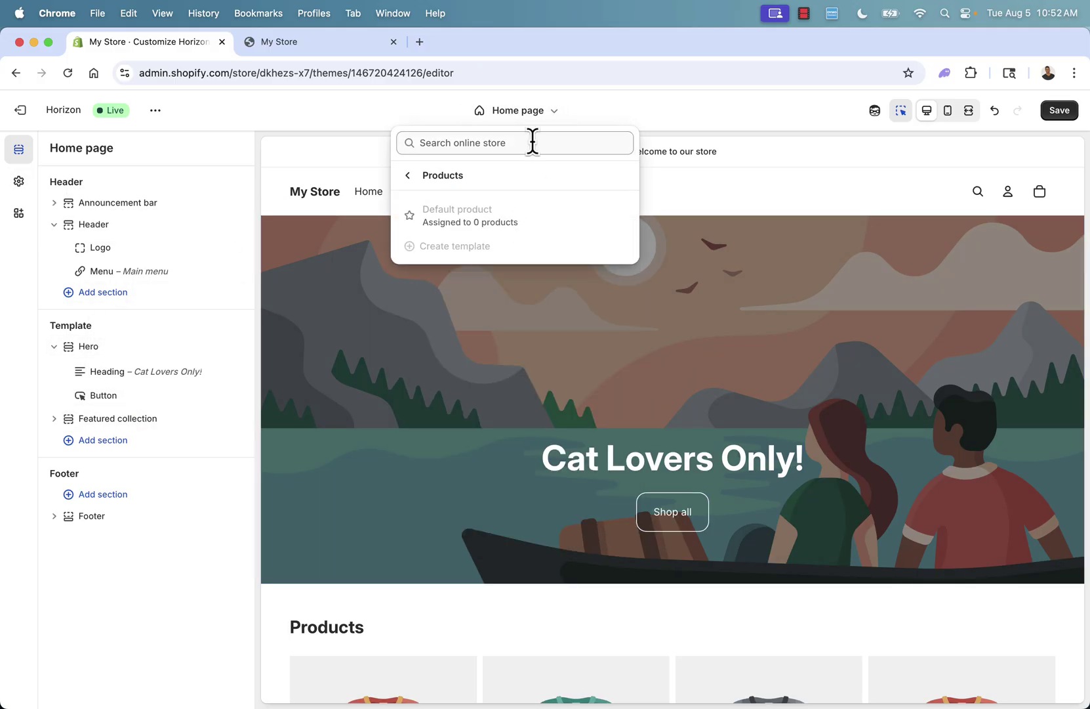
{"action": "left_click", "coordinate": [542, 116]}
{"action": "left_click", "coordinate": [540, 116]}
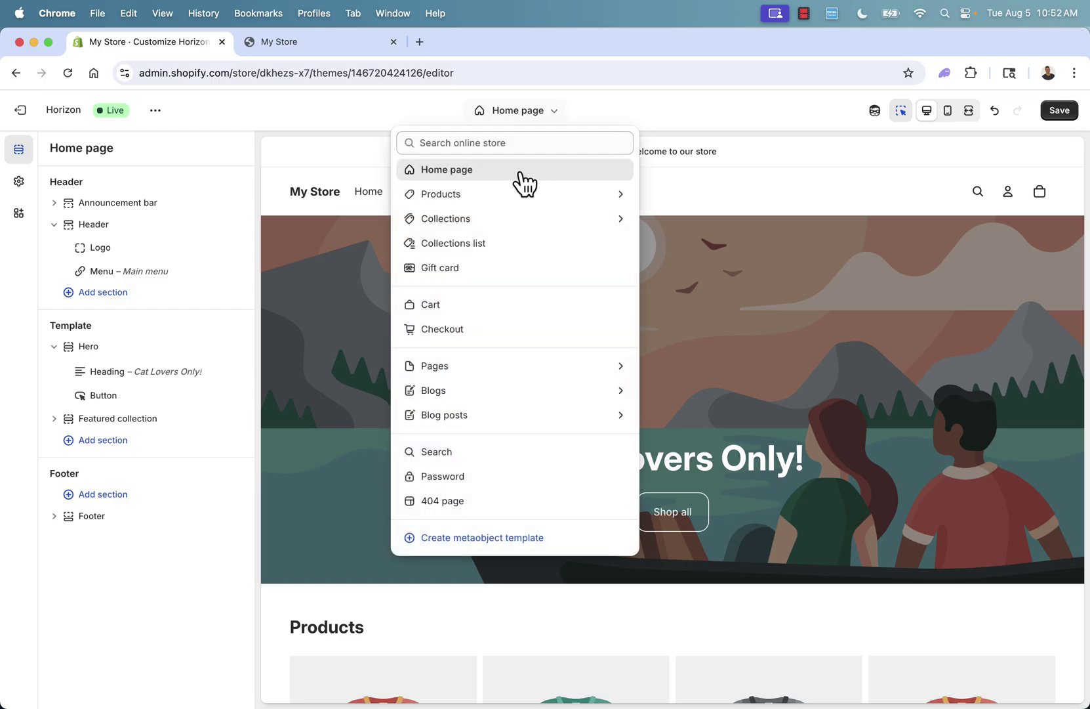
{"action": "left_click", "coordinate": [506, 223]}
{"action": "left_click", "coordinate": [503, 231]}
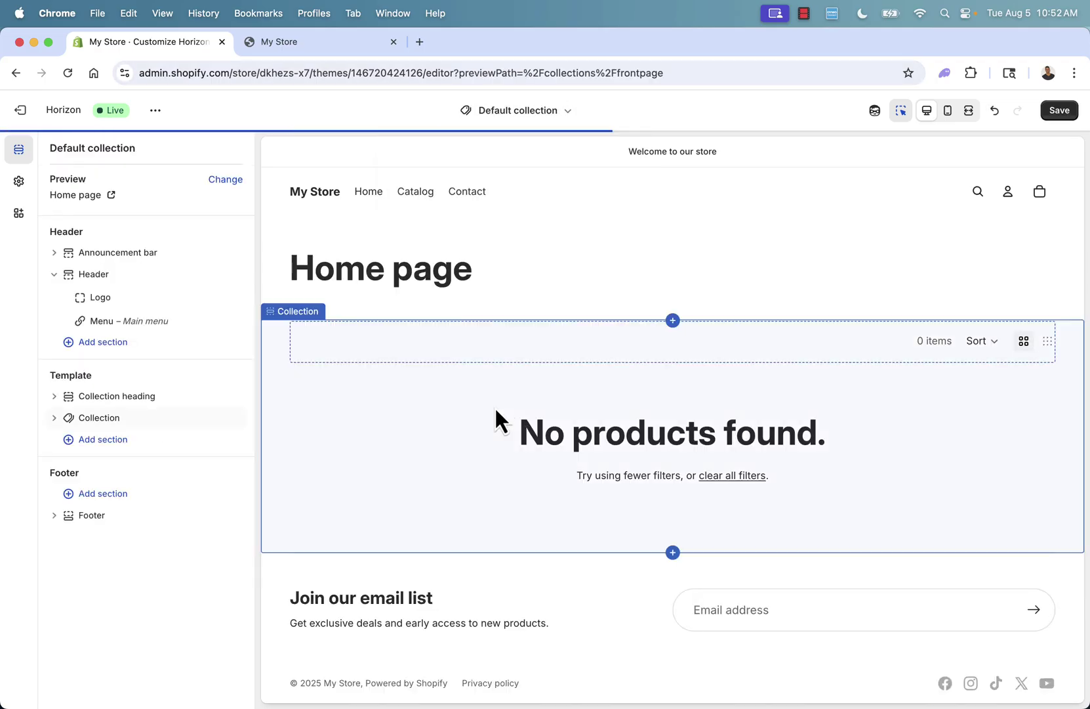
- Browse the product templates again and return to editing the Home page template
{"action": "left_click", "coordinate": [542, 116]}
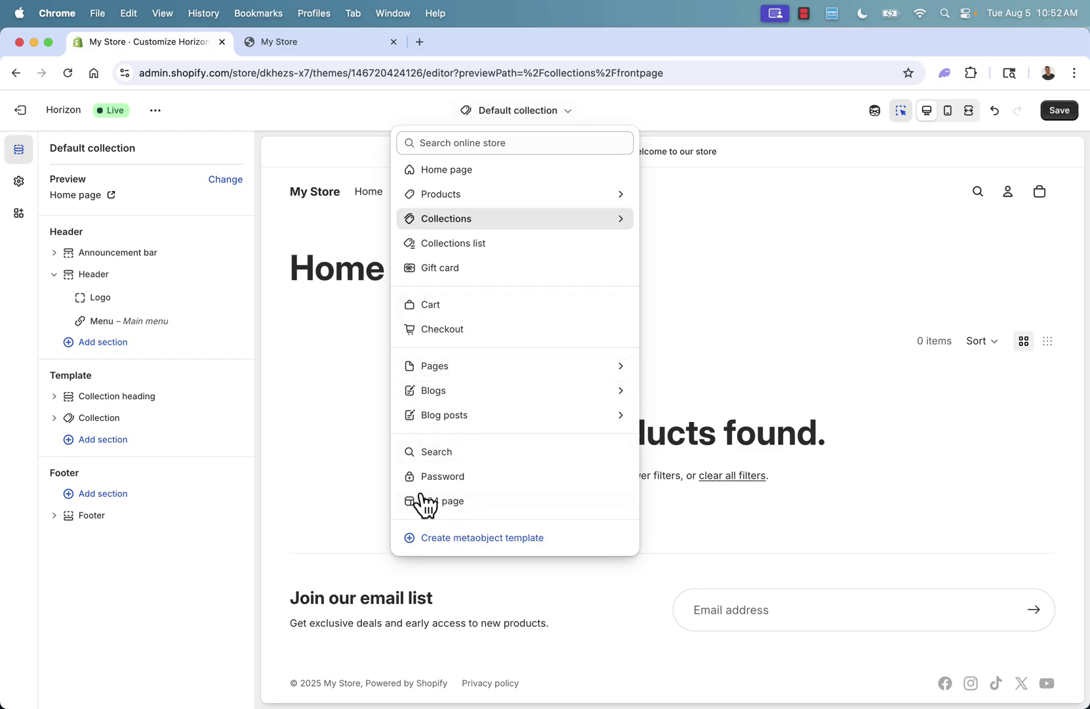
{"action": "left_click", "coordinate": [453, 194]}
{"action": "left_click", "coordinate": [474, 143]}
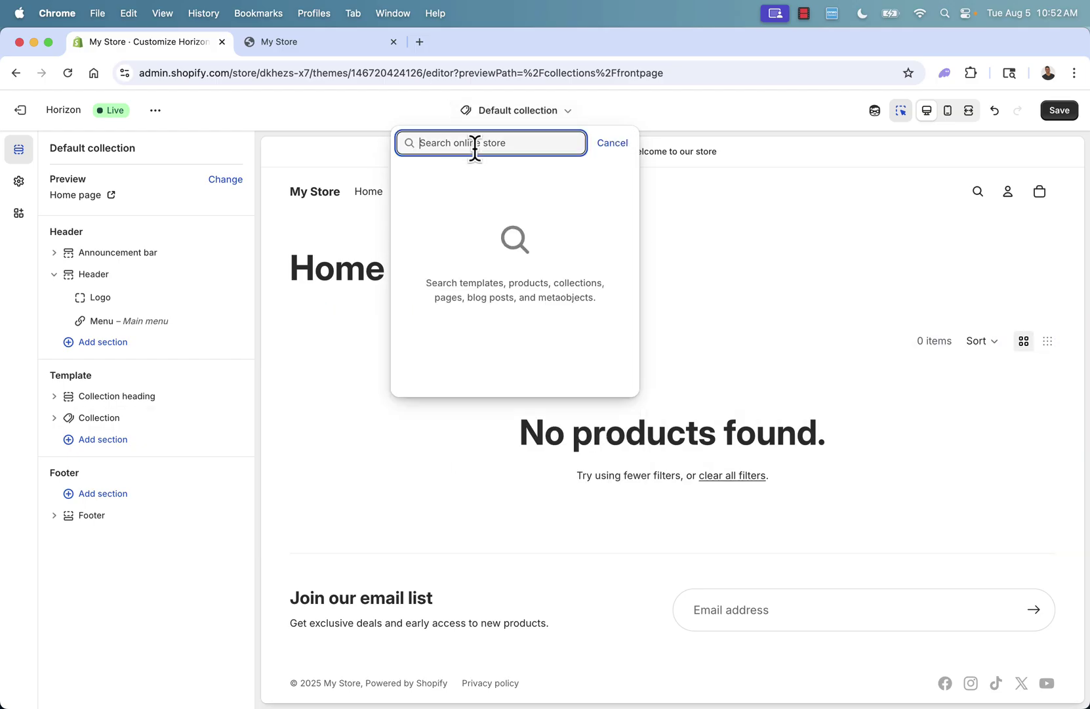
{"action": "left_click", "coordinate": [503, 121]}
{"action": "left_click", "coordinate": [555, 117]}
{"action": "left_click", "coordinate": [476, 192]}
{"action": "left_click", "coordinate": [530, 111]}
{"action": "left_click", "coordinate": [567, 113]}
{"action": "left_click", "coordinate": [508, 177]}
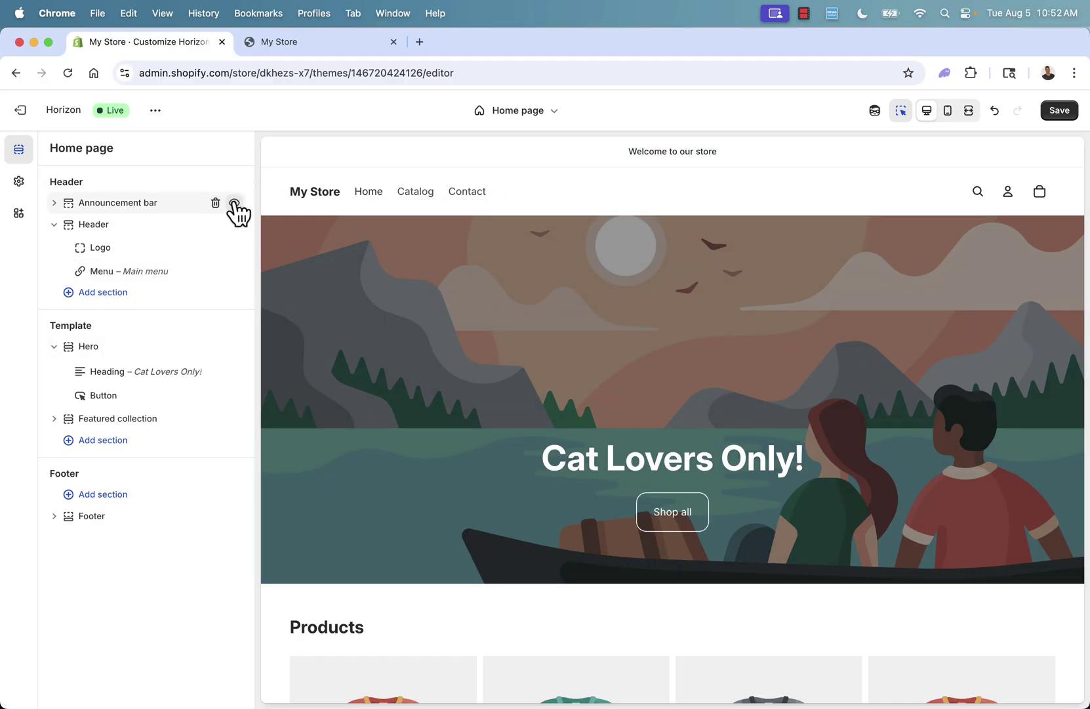
- Replace the announcement bar text with 'FREE SHIPPING STORE WIDE!'
{"action": "left_click", "coordinate": [234, 204]}
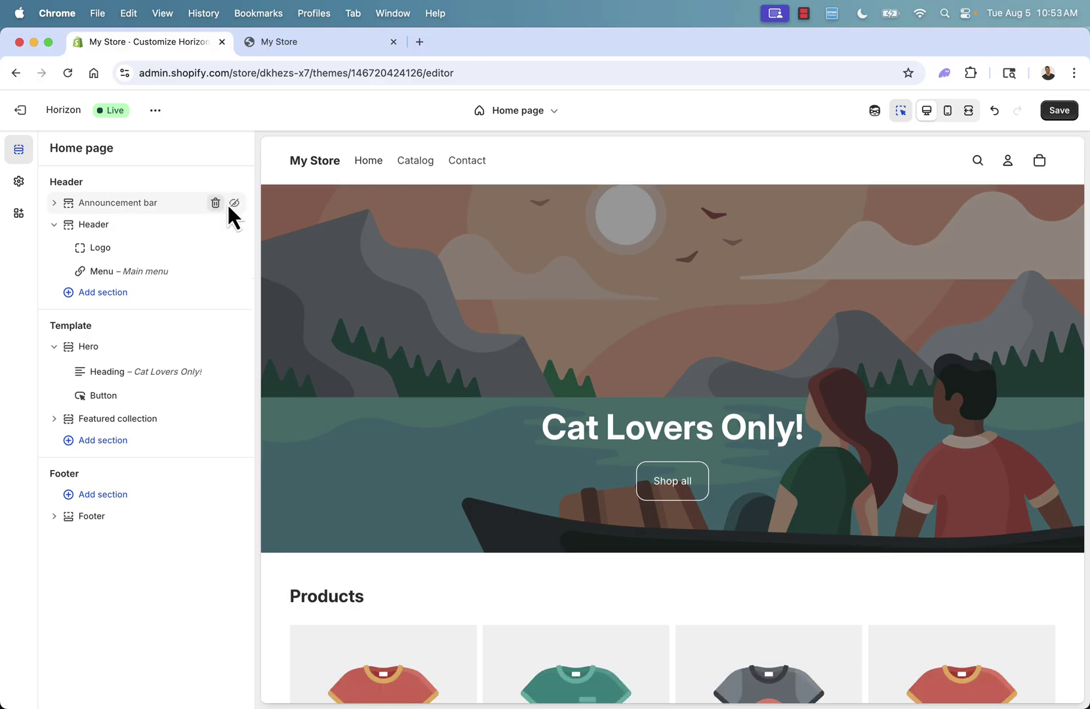
{"action": "left_click", "coordinate": [236, 203]}
{"action": "left_click", "coordinate": [151, 209]}
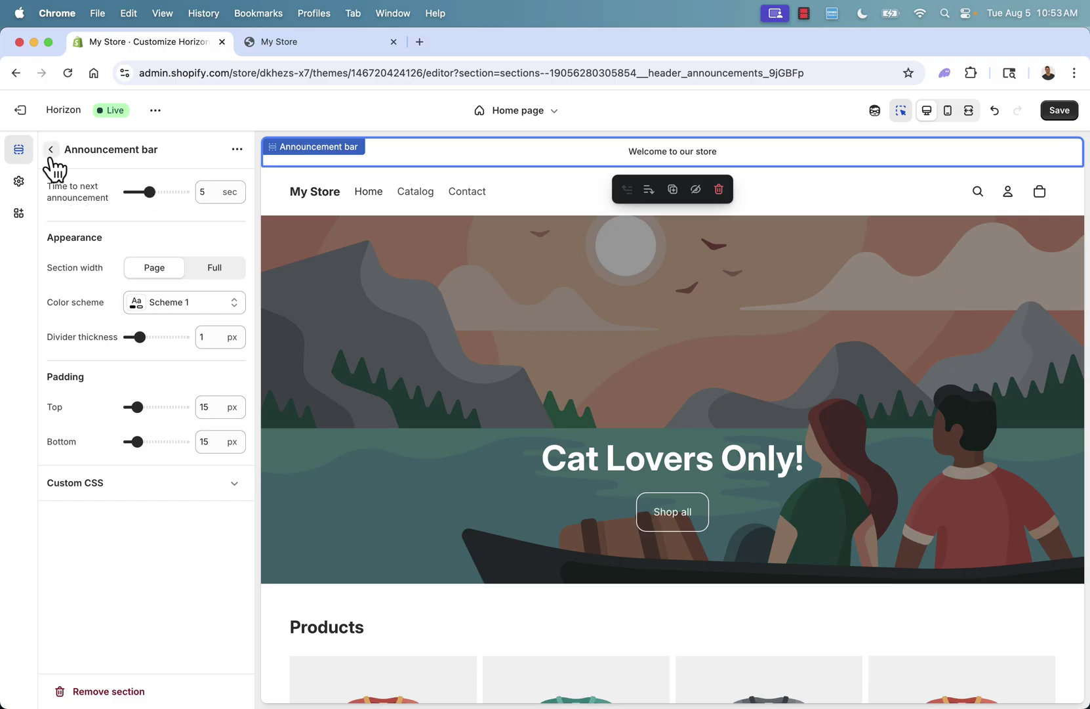
{"action": "left_click", "coordinate": [50, 150]}
{"action": "left_click", "coordinate": [145, 228]}
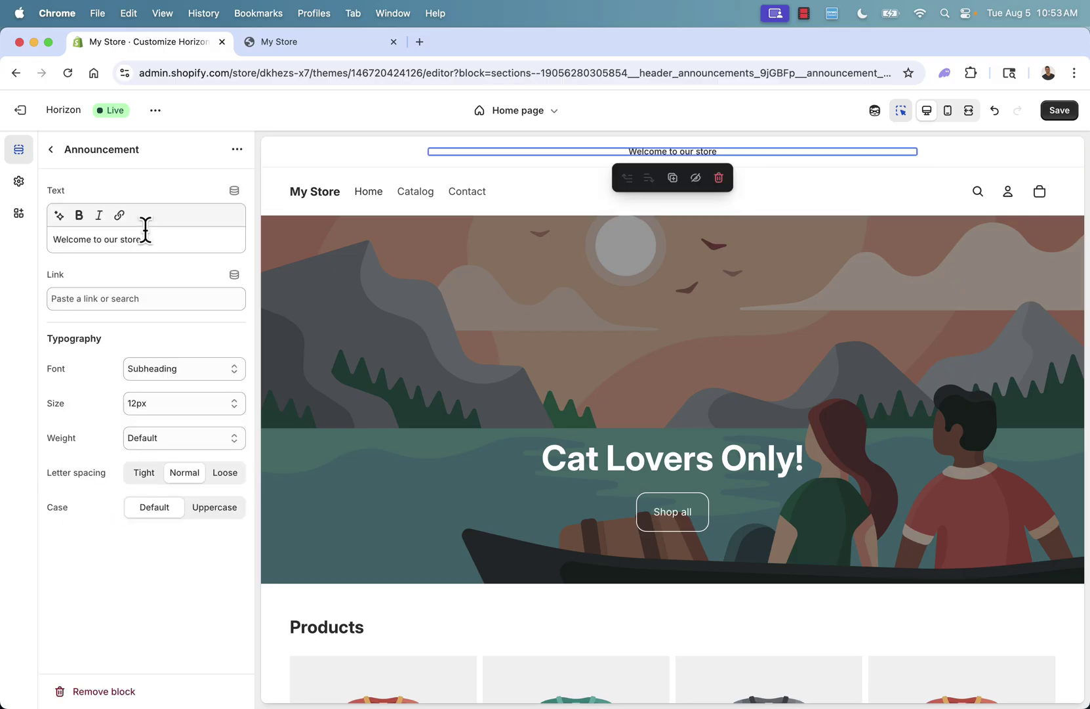
{"action": "left_click", "coordinate": [145, 230]}
{"action": "key", "text": "super+a"}
{"action": "type", "text": "FRE"}
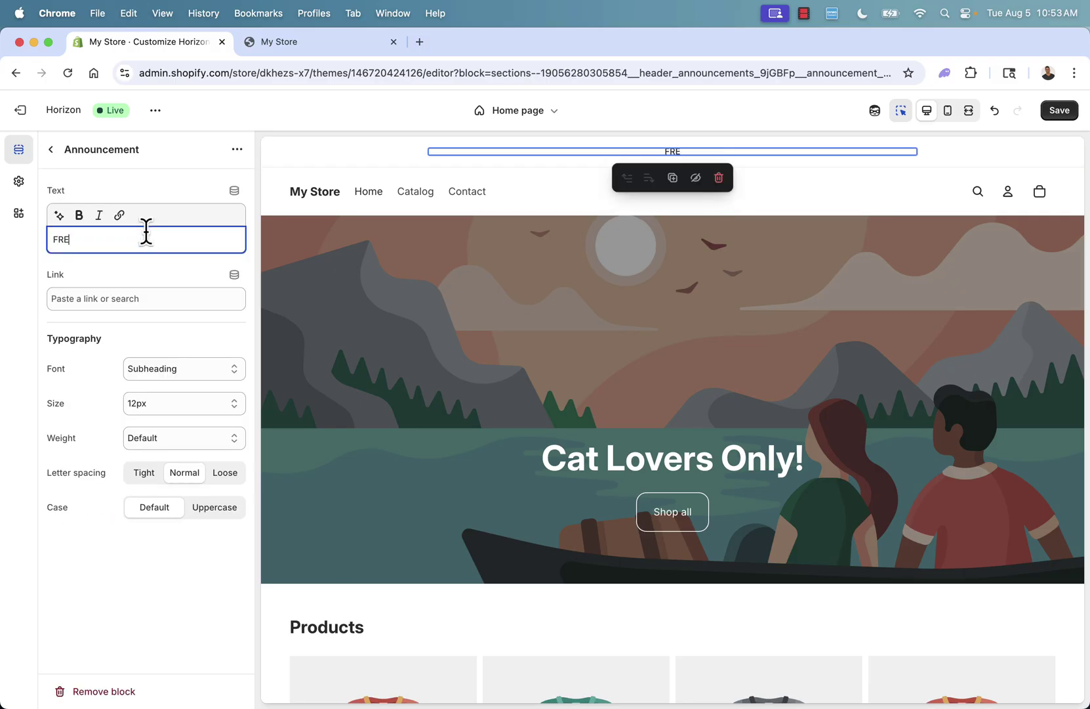
{"action": "type", "text": "E SHIPPING STORE WIDE!"}
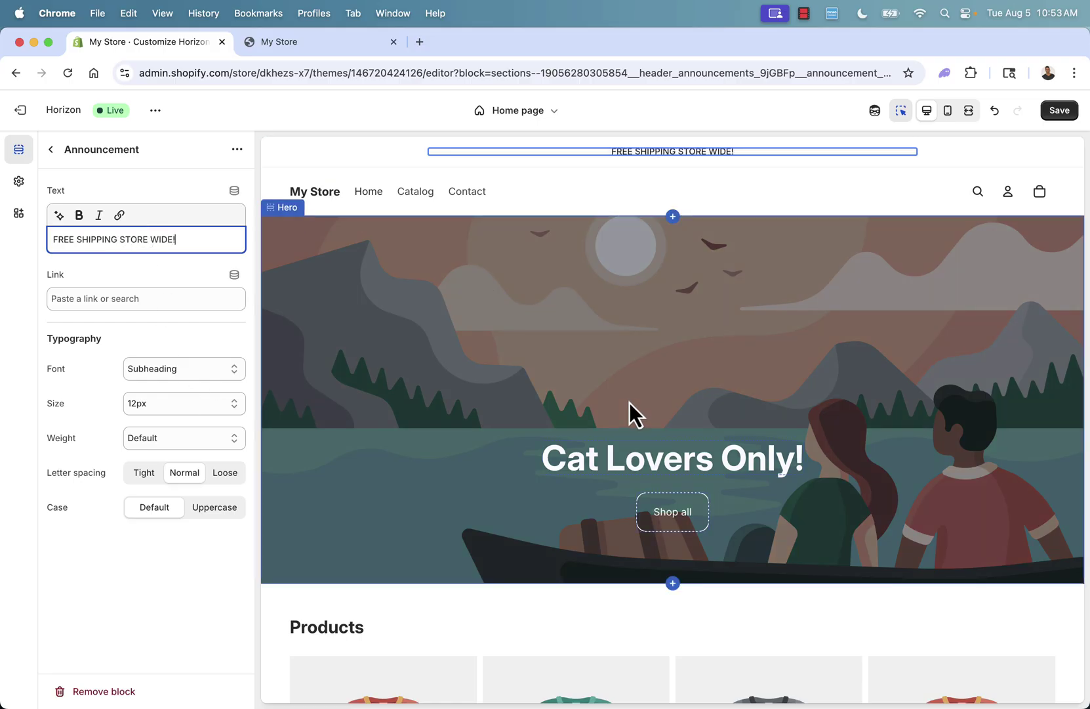
- Set the announcement text size to 16px
{"action": "left_click", "coordinate": [568, 384]}
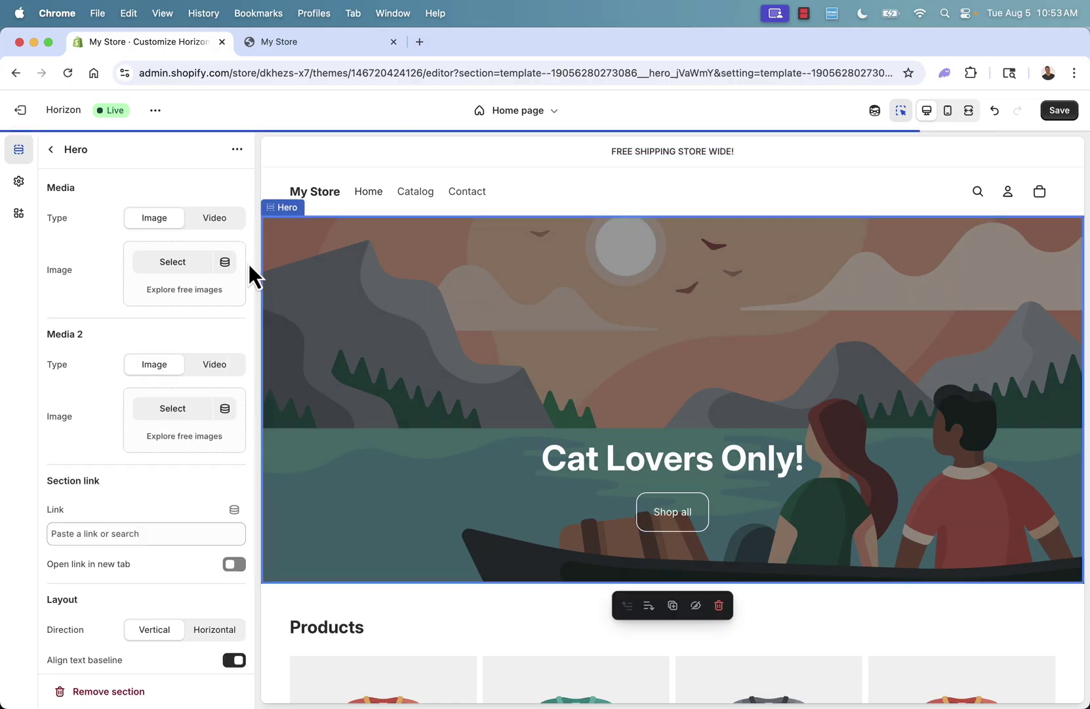
{"action": "left_click", "coordinate": [699, 162]}
{"action": "left_click", "coordinate": [52, 150]}
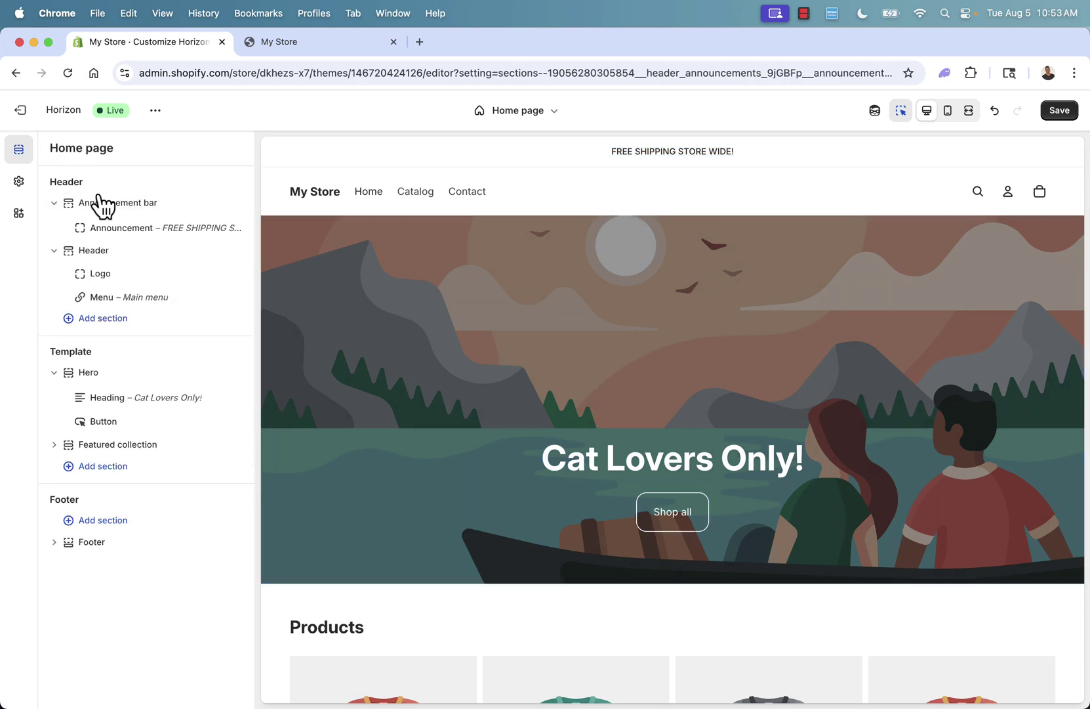
{"action": "left_click", "coordinate": [115, 233]}
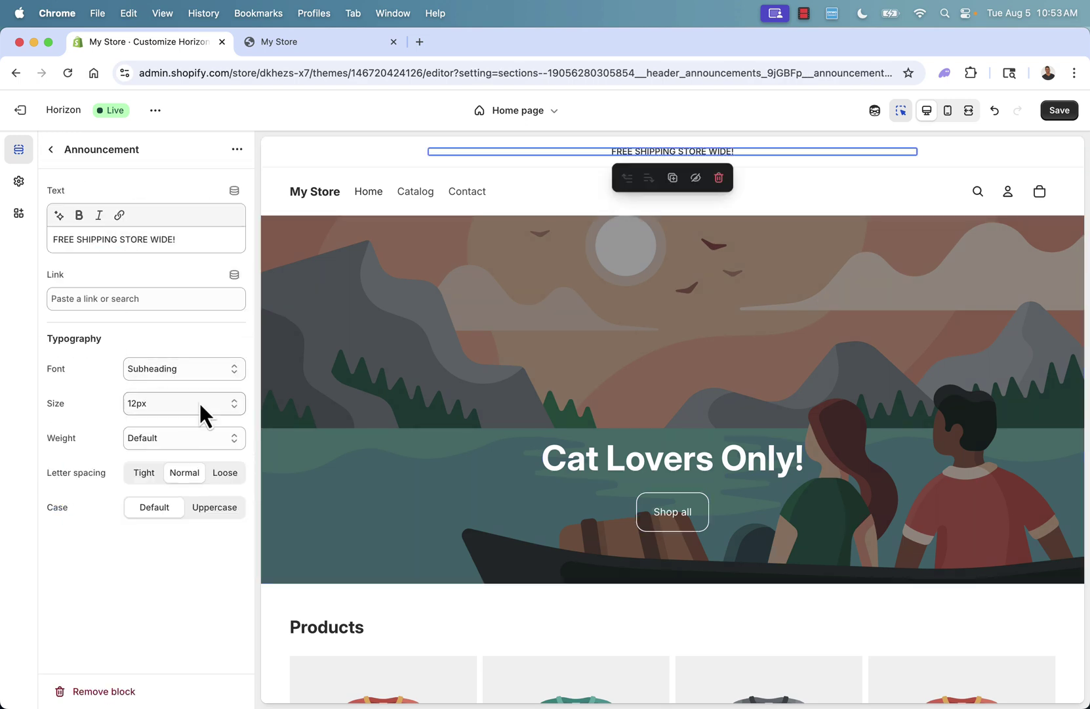
{"action": "left_click", "coordinate": [232, 402]}
{"action": "left_click", "coordinate": [232, 402]}
{"action": "left_click", "coordinate": [222, 409]}
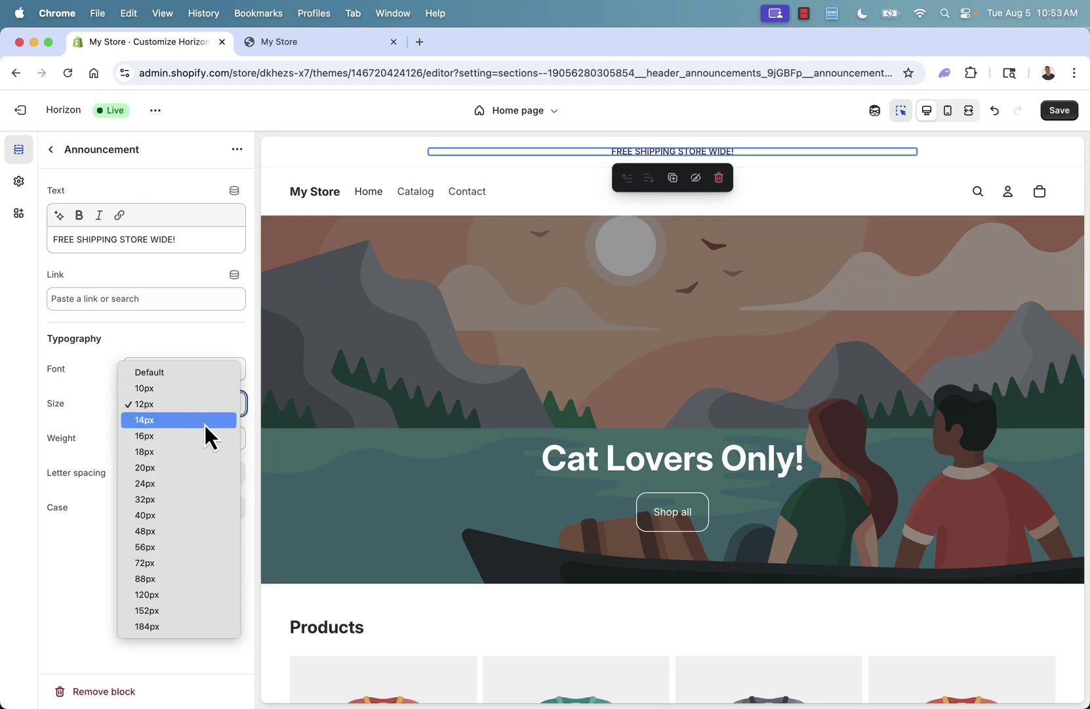
{"action": "left_click", "coordinate": [195, 437]}
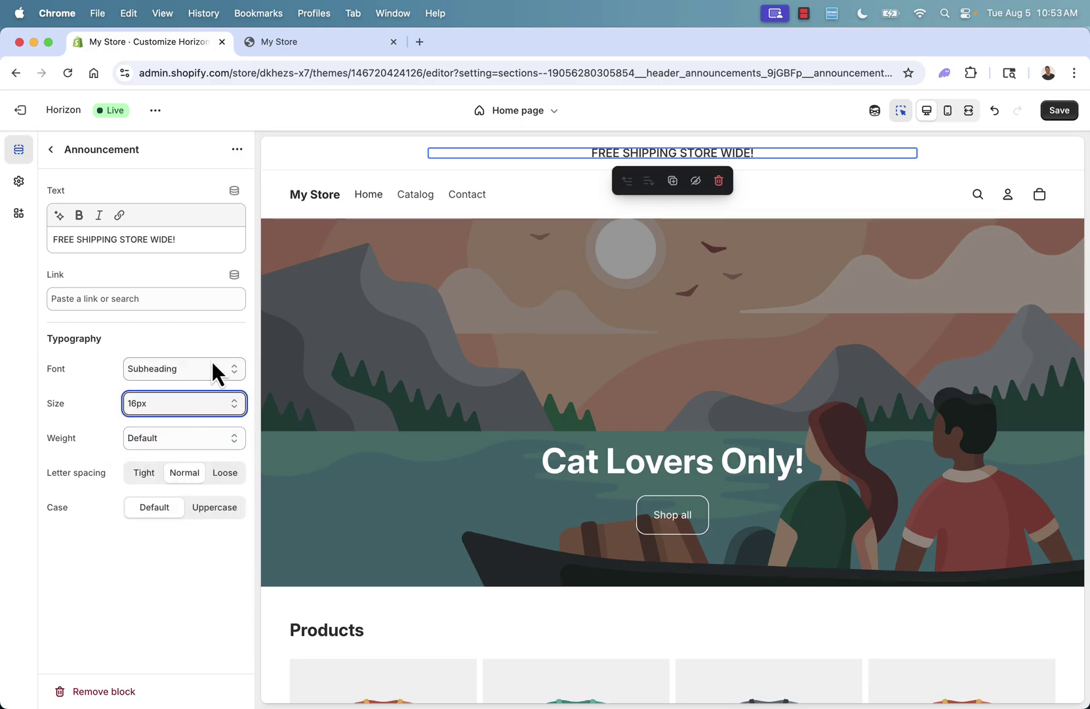
- Keep the announcement in Subheading font at Default weight after trying Accent, Black and Light
{"action": "left_click", "coordinate": [196, 375]}
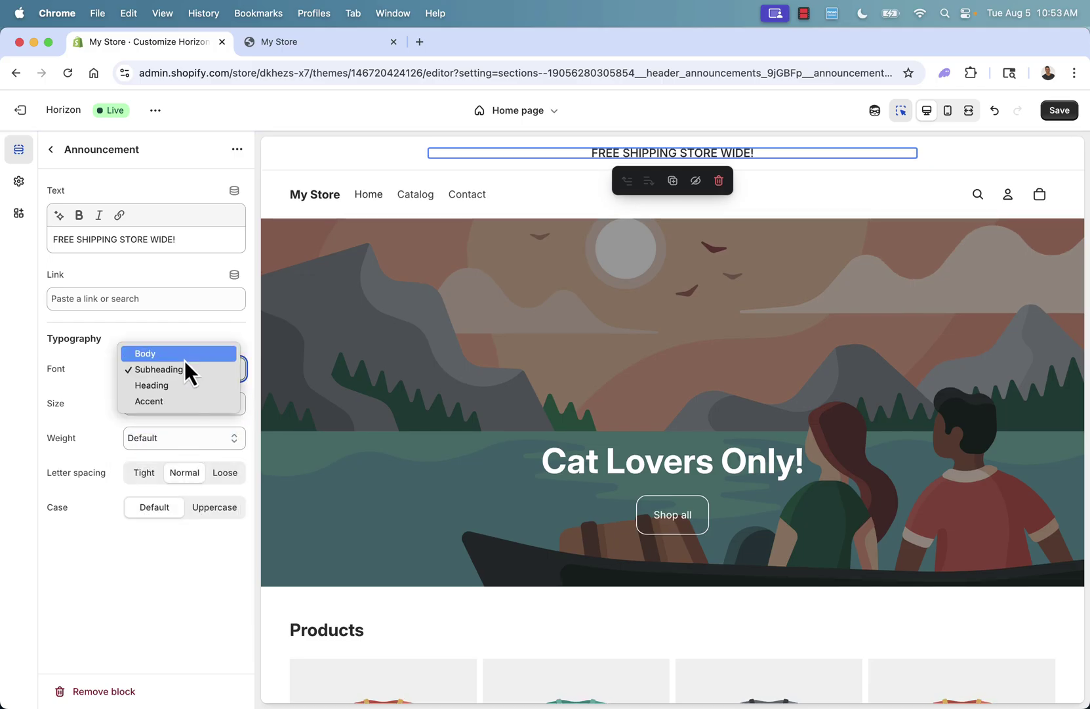
{"action": "left_click", "coordinate": [169, 401]}
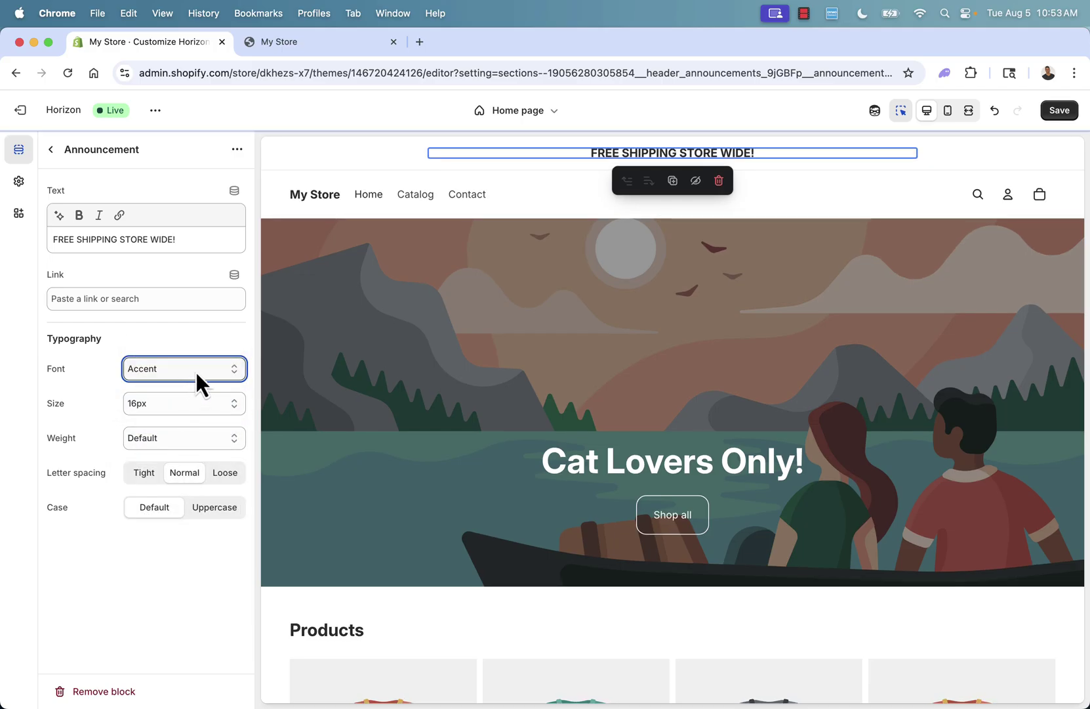
{"action": "left_click", "coordinate": [194, 370]}
{"action": "left_click", "coordinate": [183, 341]}
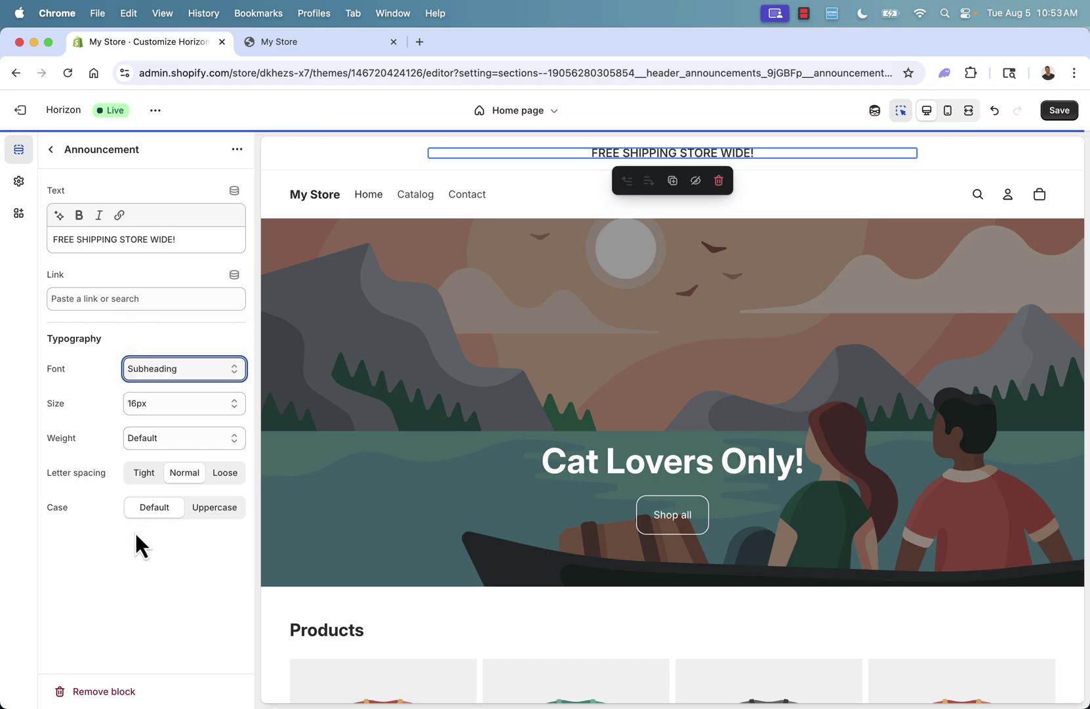
{"action": "left_click", "coordinate": [232, 437]}
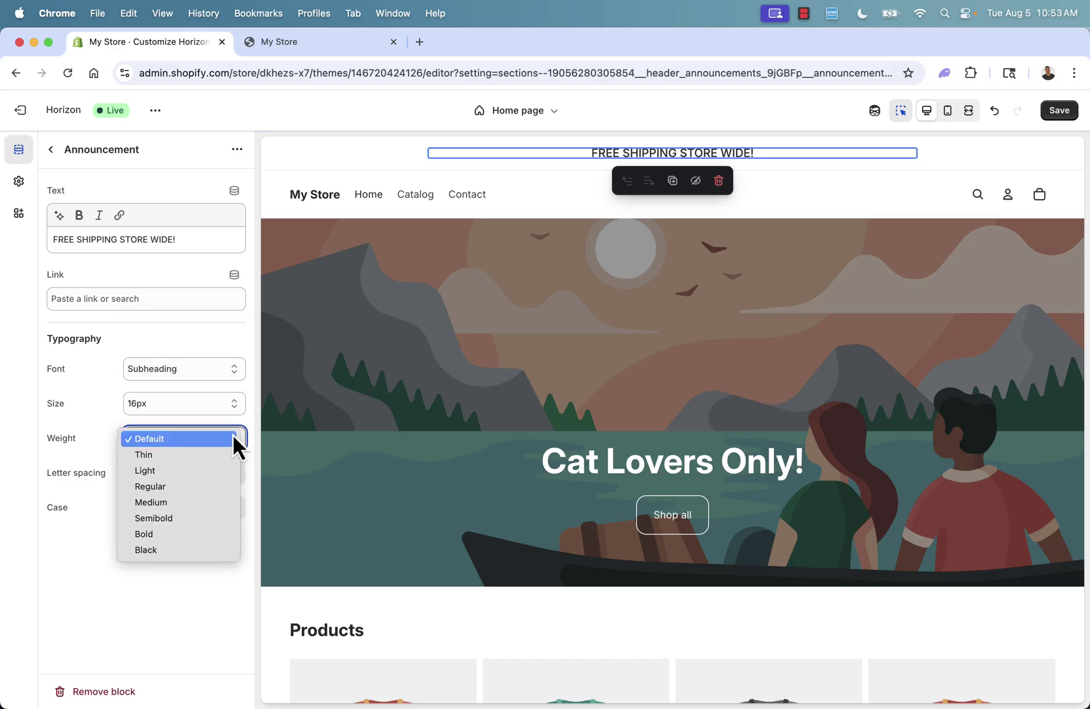
{"action": "left_click", "coordinate": [167, 549]}
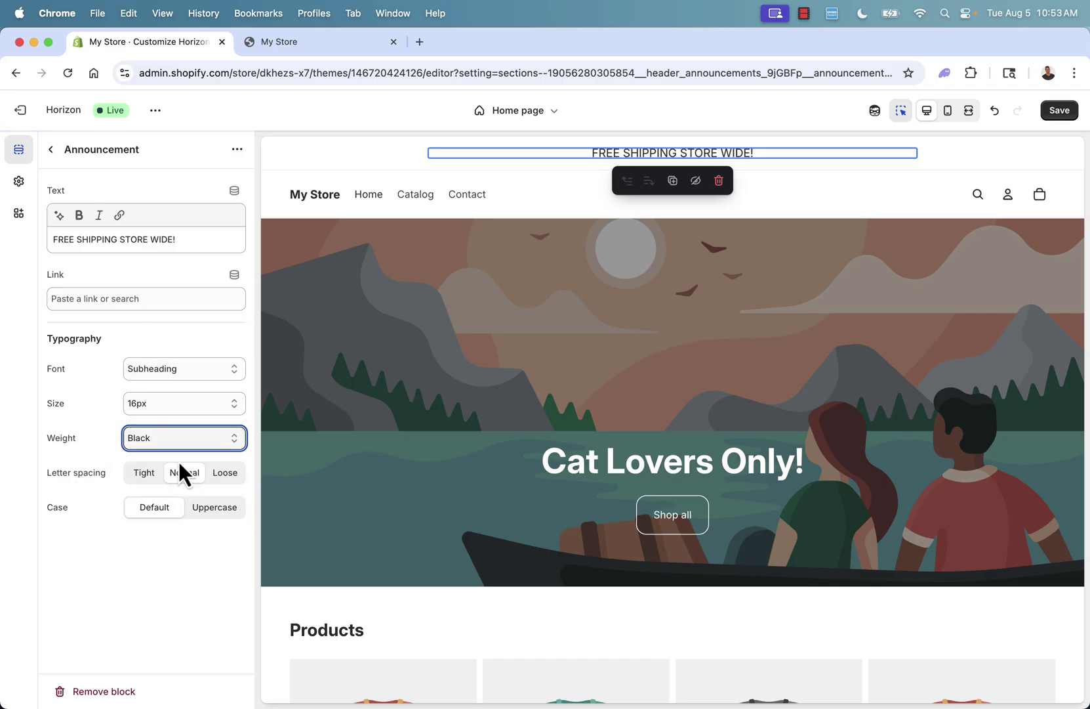
{"action": "left_click", "coordinate": [183, 436]}
{"action": "left_click", "coordinate": [166, 360]}
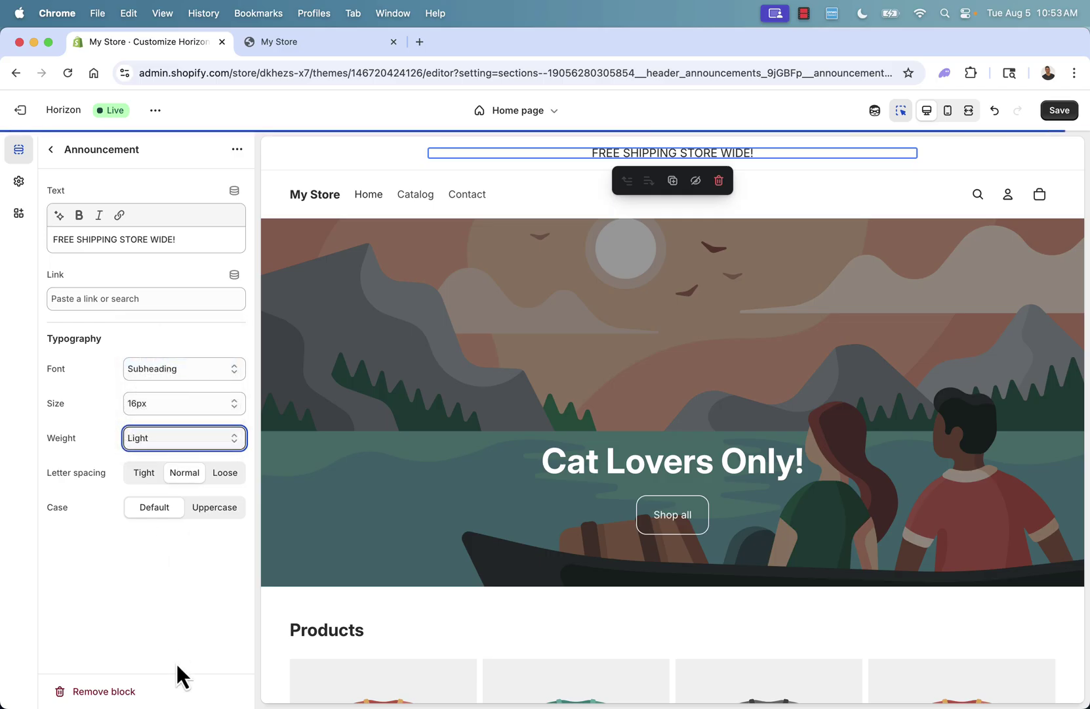
{"action": "left_click", "coordinate": [209, 441]}
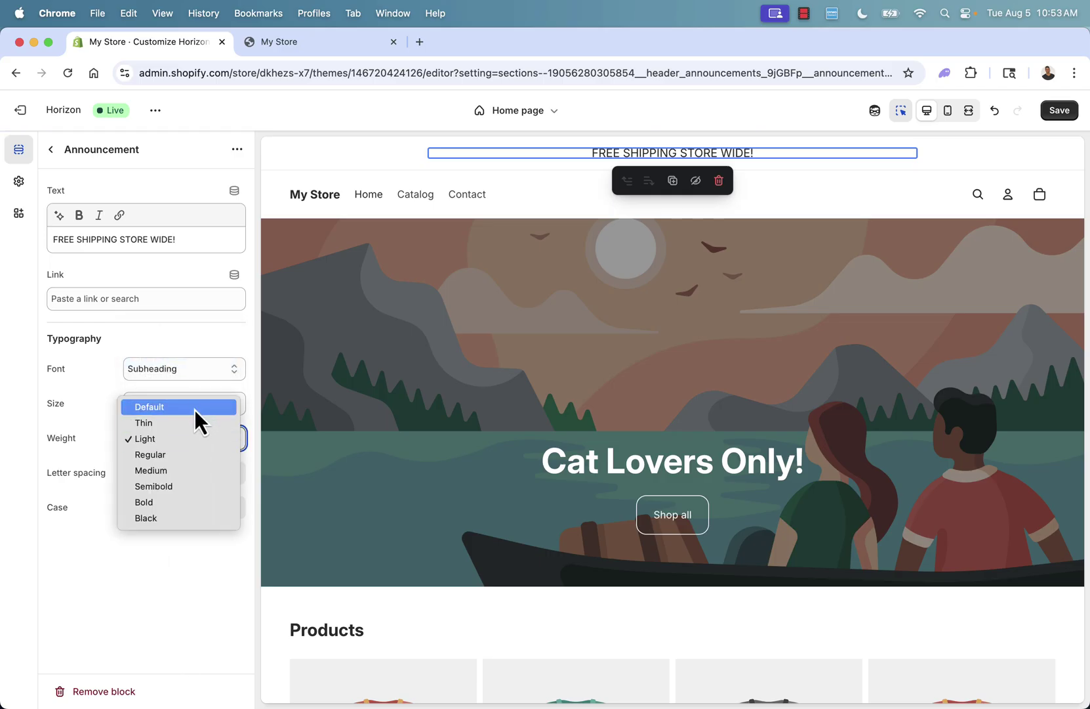
{"action": "left_click", "coordinate": [191, 539]}
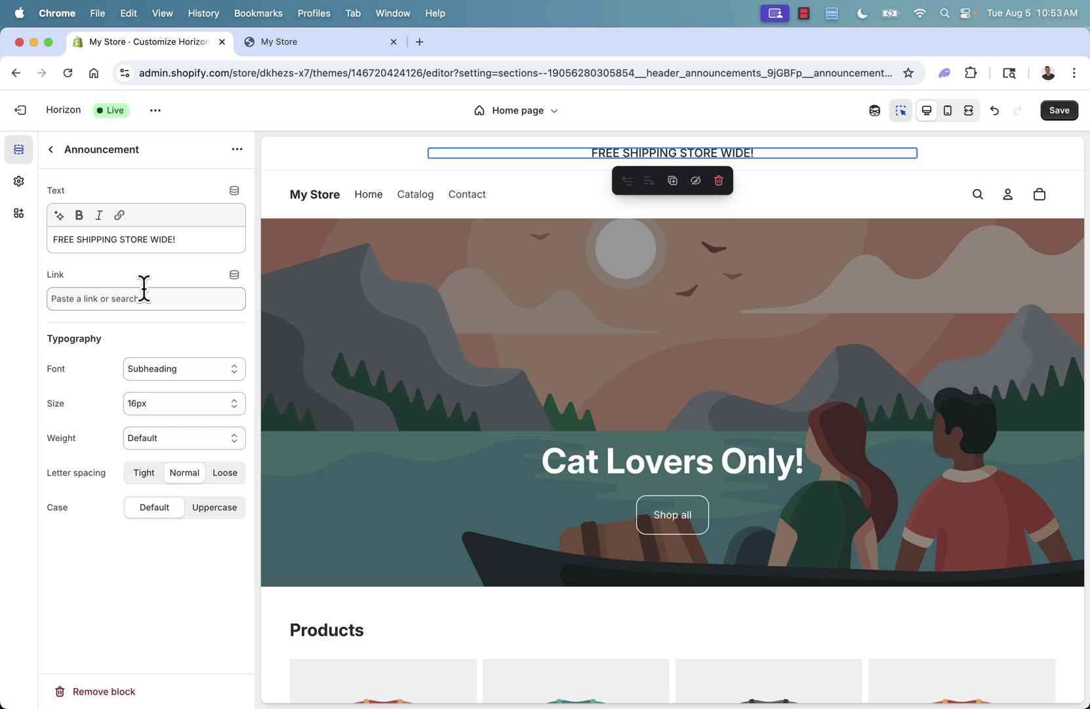
- Save the theme edits and check the store at mobile width before returning to desktop
{"action": "left_click", "coordinate": [1058, 113]}
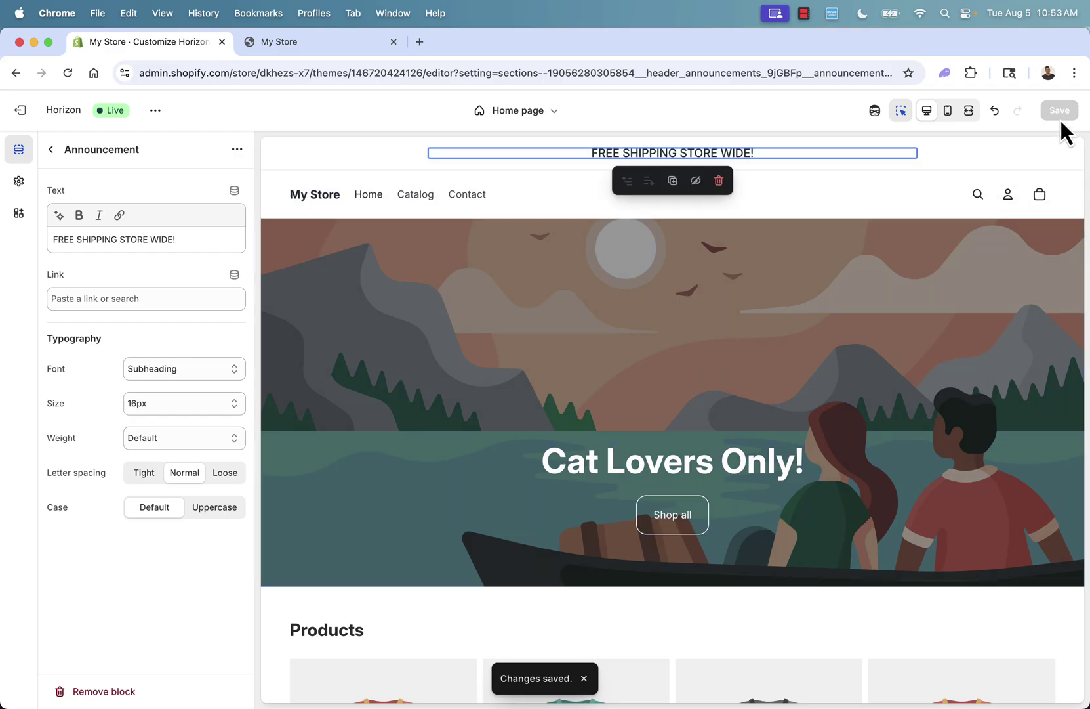
{"action": "left_click", "coordinate": [951, 111]}
{"action": "scroll", "coordinate": [626, 355], "scroll_direction": "down", "scroll_amount": 10}
{"action": "scroll", "coordinate": [625, 355], "scroll_direction": "down", "scroll_amount": 5}
{"action": "scroll", "coordinate": [650, 336], "scroll_direction": "up", "scroll_amount": 15}
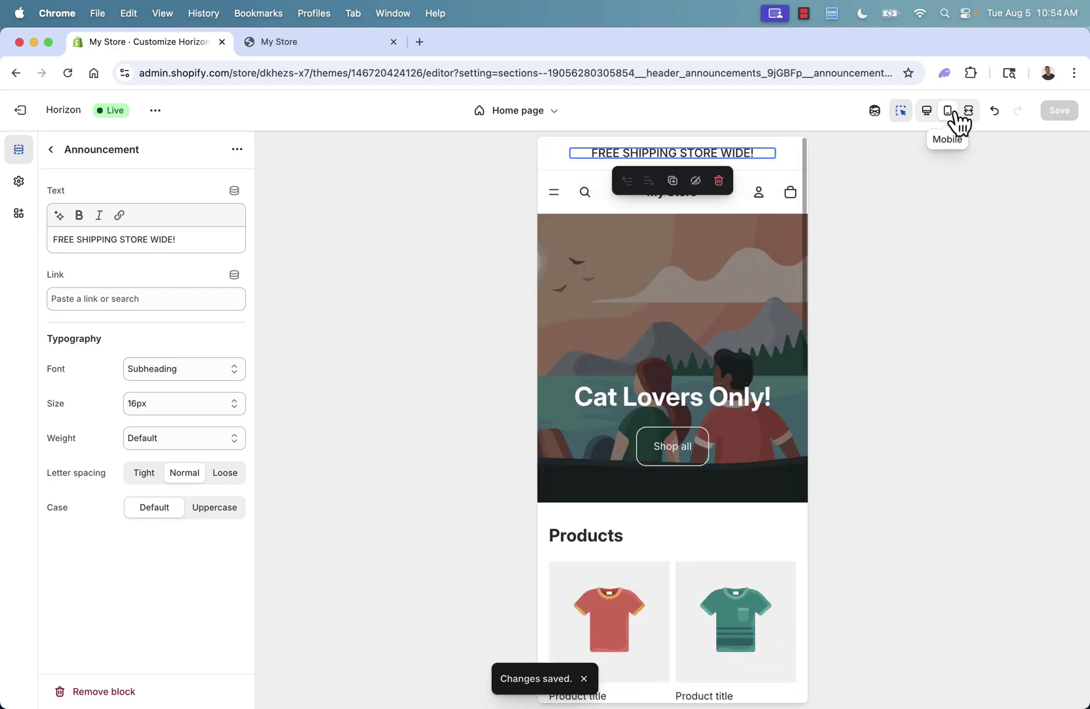
{"action": "left_click", "coordinate": [928, 112]}
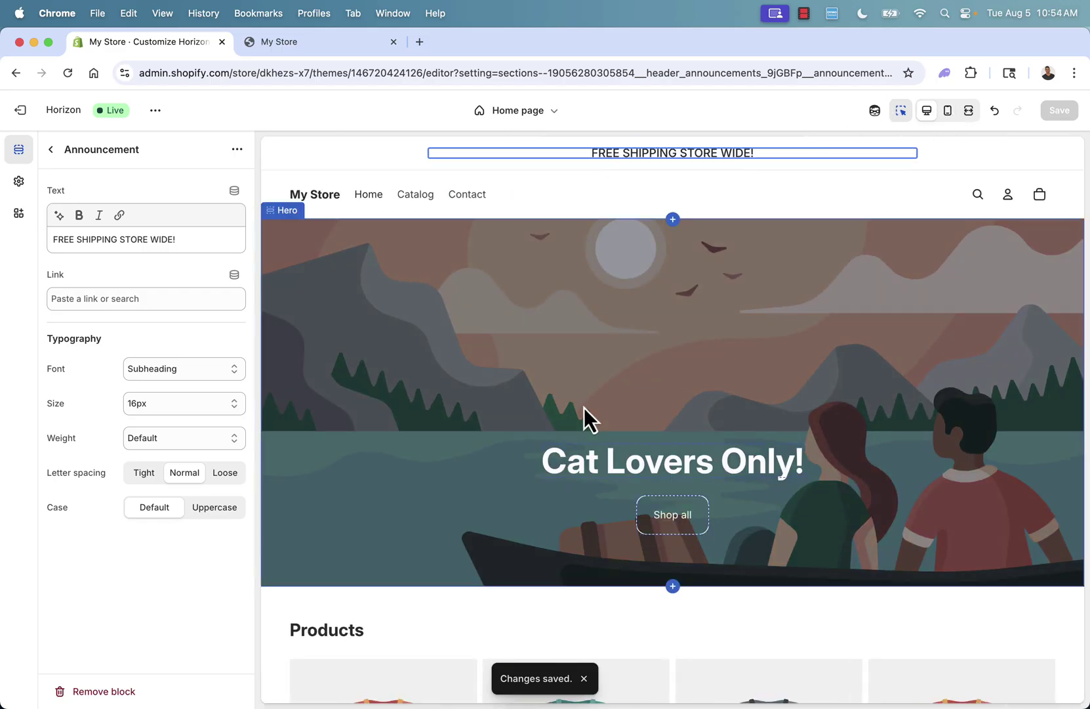
- Set the header menu position to Center, keeping the logo on the left
{"action": "left_click", "coordinate": [49, 153]}
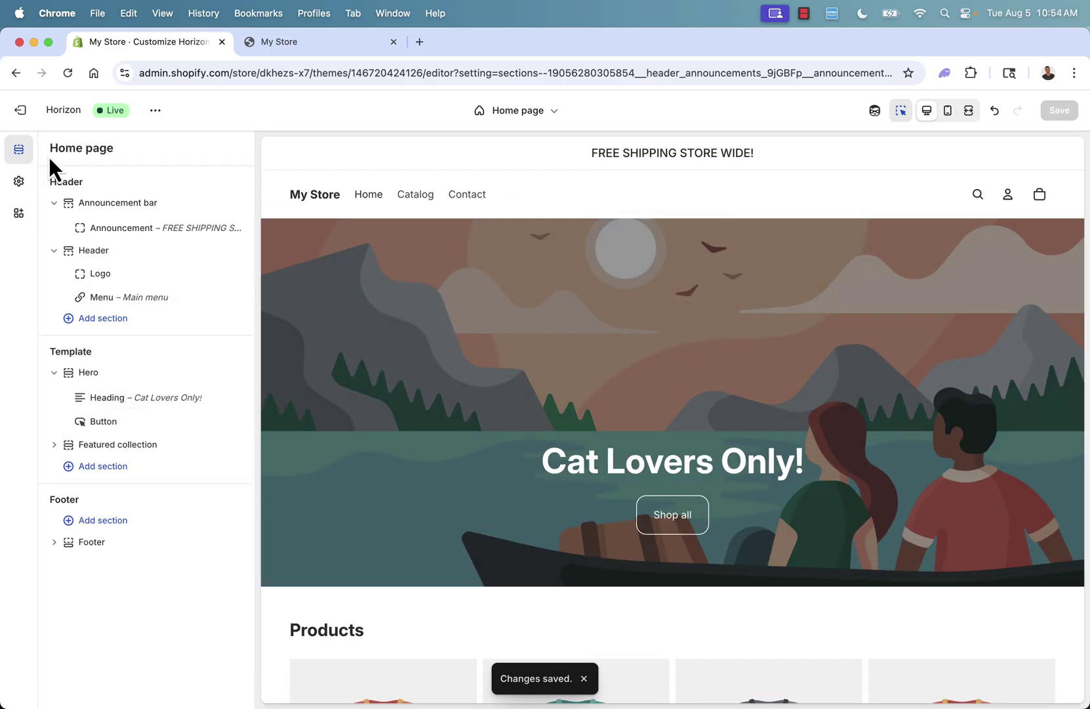
{"action": "left_click", "coordinate": [87, 250]}
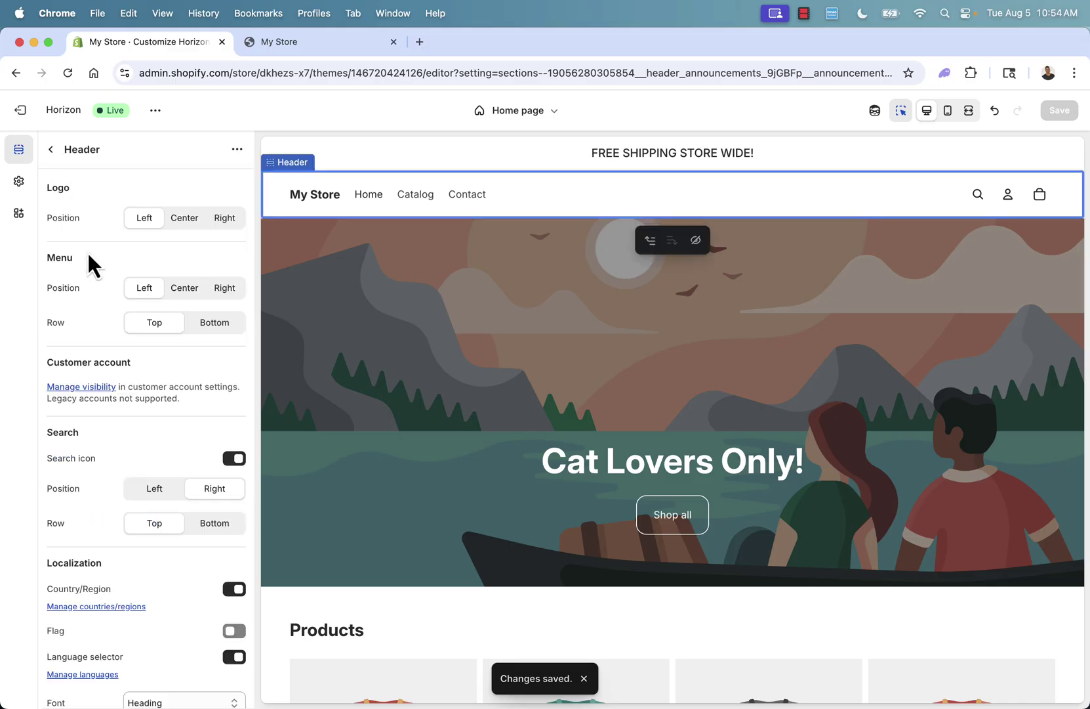
{"action": "left_click", "coordinate": [178, 223]}
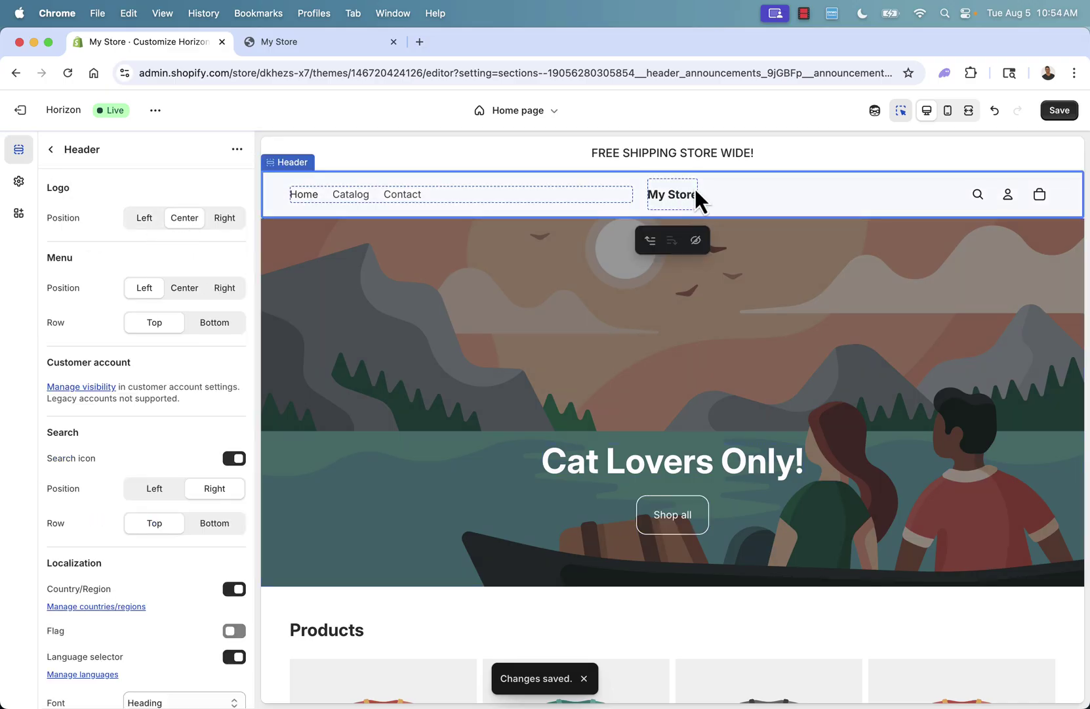
{"action": "left_click", "coordinate": [145, 224]}
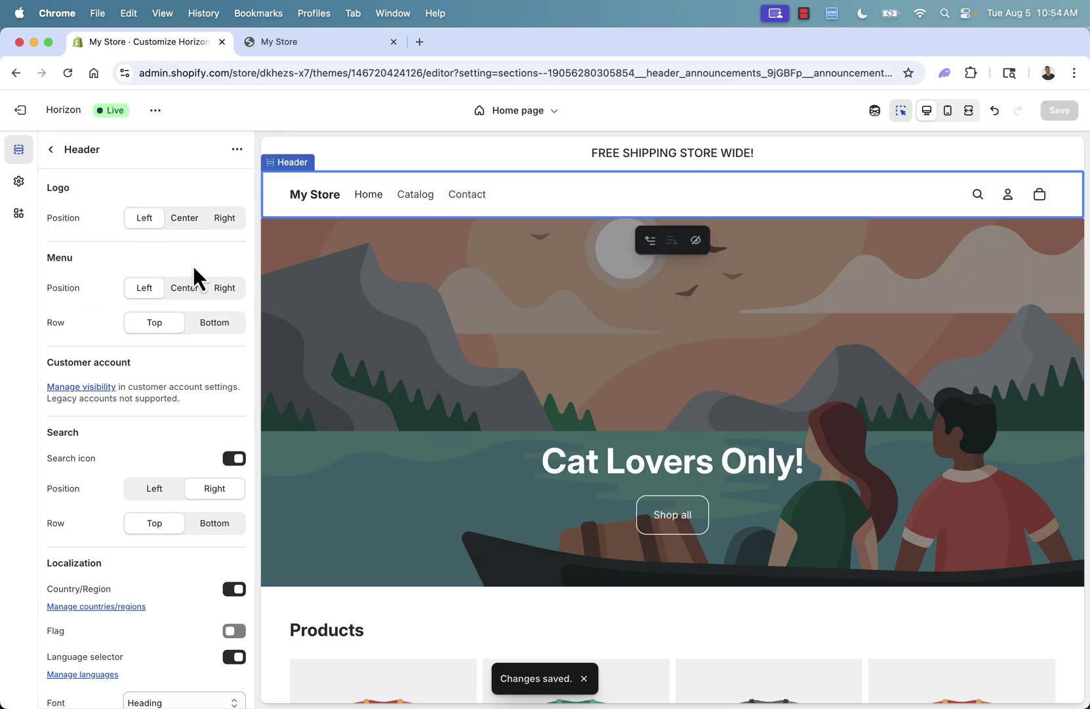
{"action": "left_click", "coordinate": [193, 287]}
{"action": "left_click", "coordinate": [233, 288]}
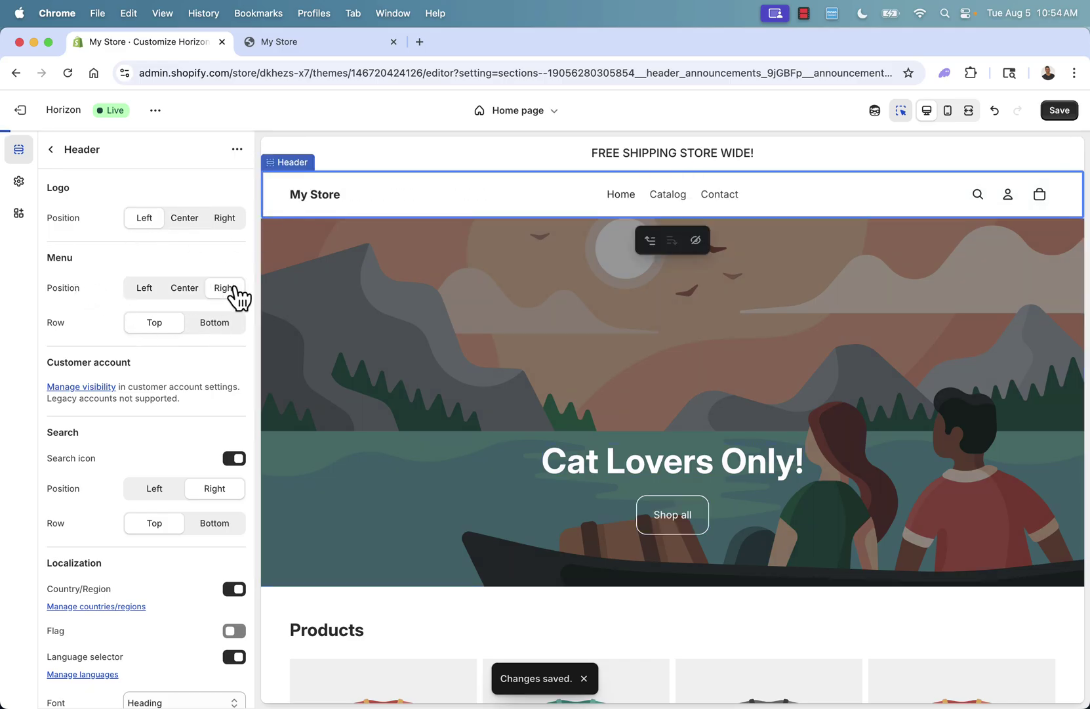
{"action": "left_click", "coordinate": [186, 289]}
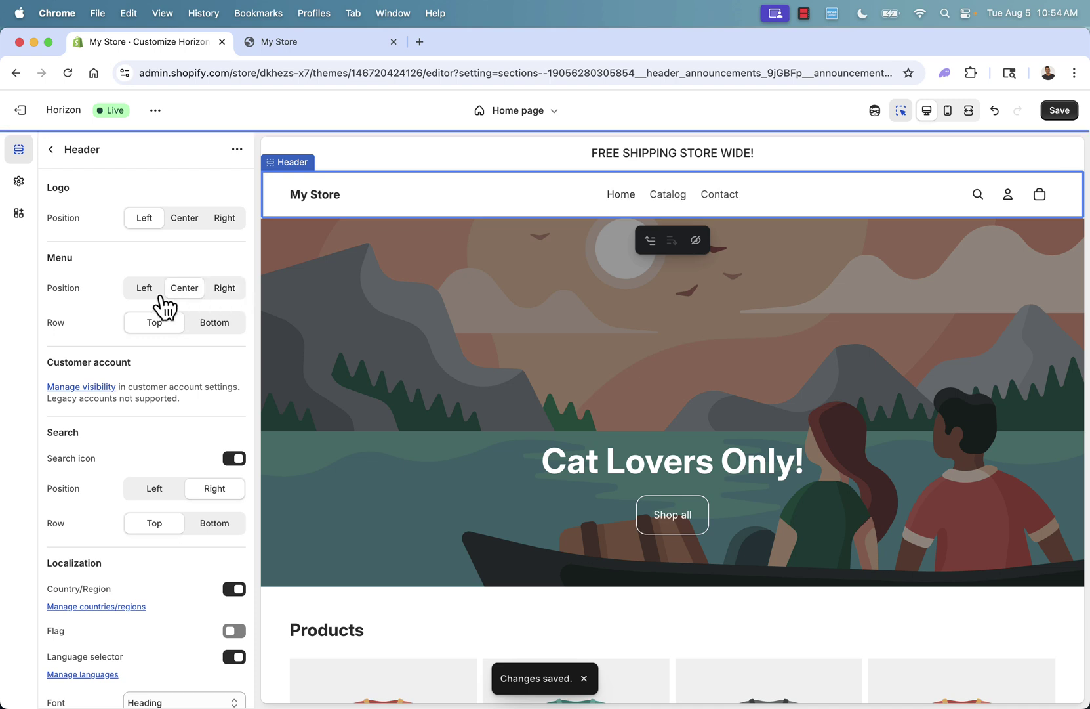
- Toggle the header search icon off and back on
{"action": "scroll", "coordinate": [91, 341], "scroll_direction": "down", "scroll_amount": 1}
{"action": "scroll", "coordinate": [92, 347], "scroll_direction": "down", "scroll_amount": 5}
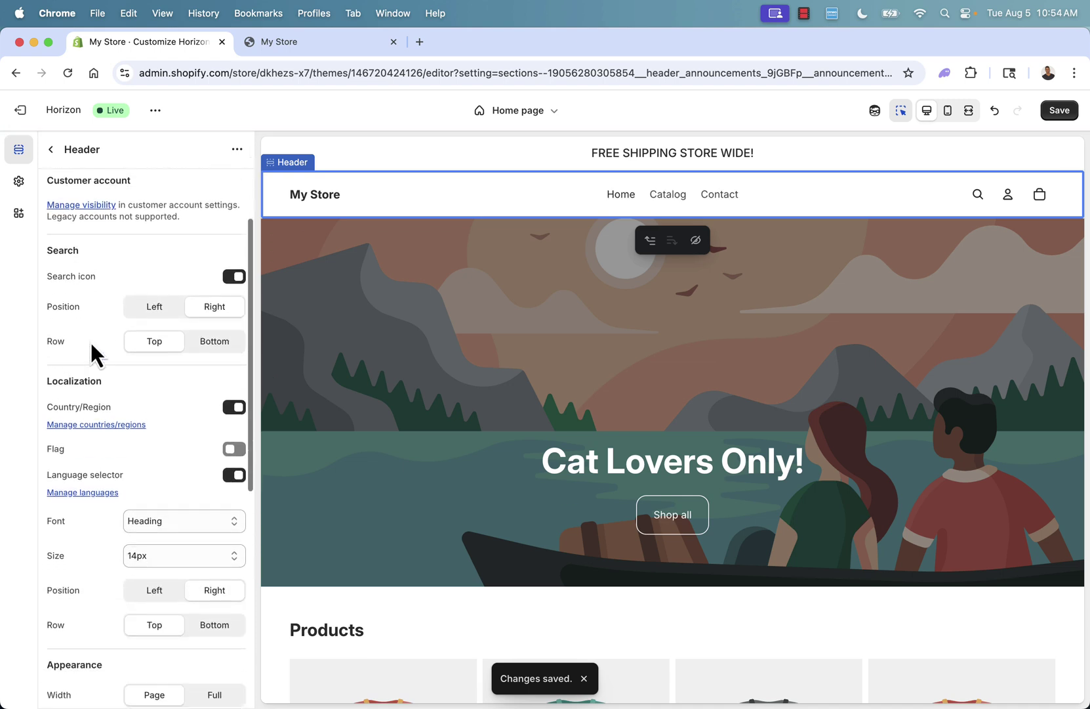
{"action": "left_click", "coordinate": [235, 276]}
{"action": "left_click", "coordinate": [235, 276]}
{"action": "scroll", "coordinate": [174, 427], "scroll_direction": "down", "scroll_amount": 5}
{"action": "scroll", "coordinate": [173, 412], "scroll_direction": "down", "scroll_amount": 9}
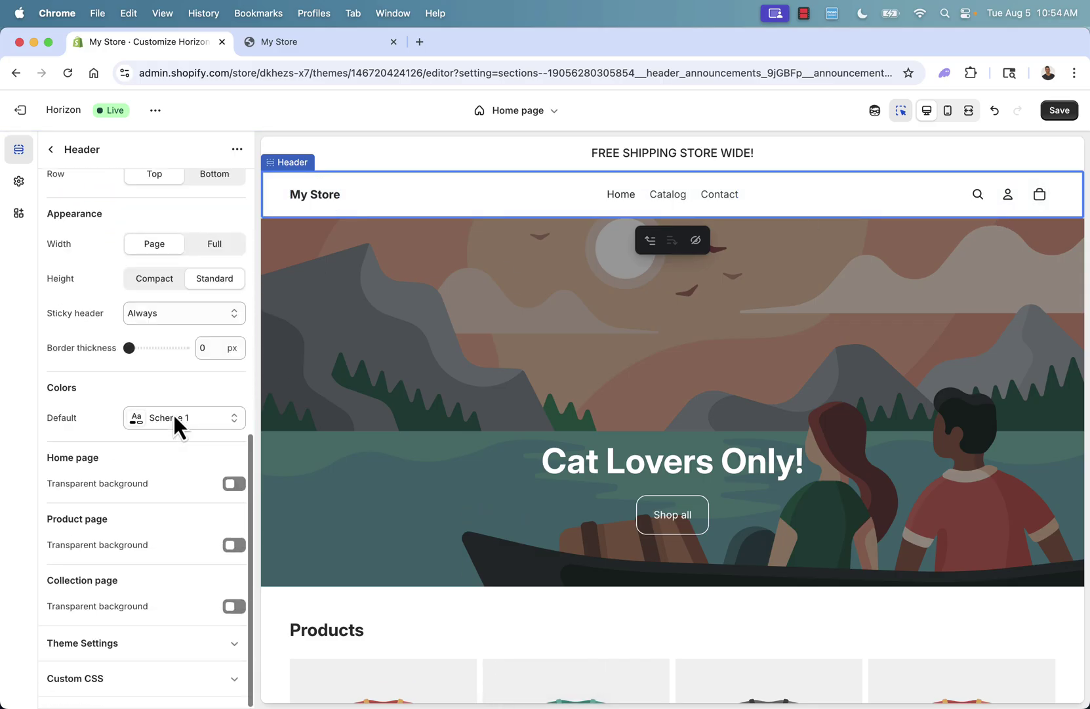
{"action": "scroll", "coordinate": [175, 420], "scroll_direction": "up", "scroll_amount": 18}
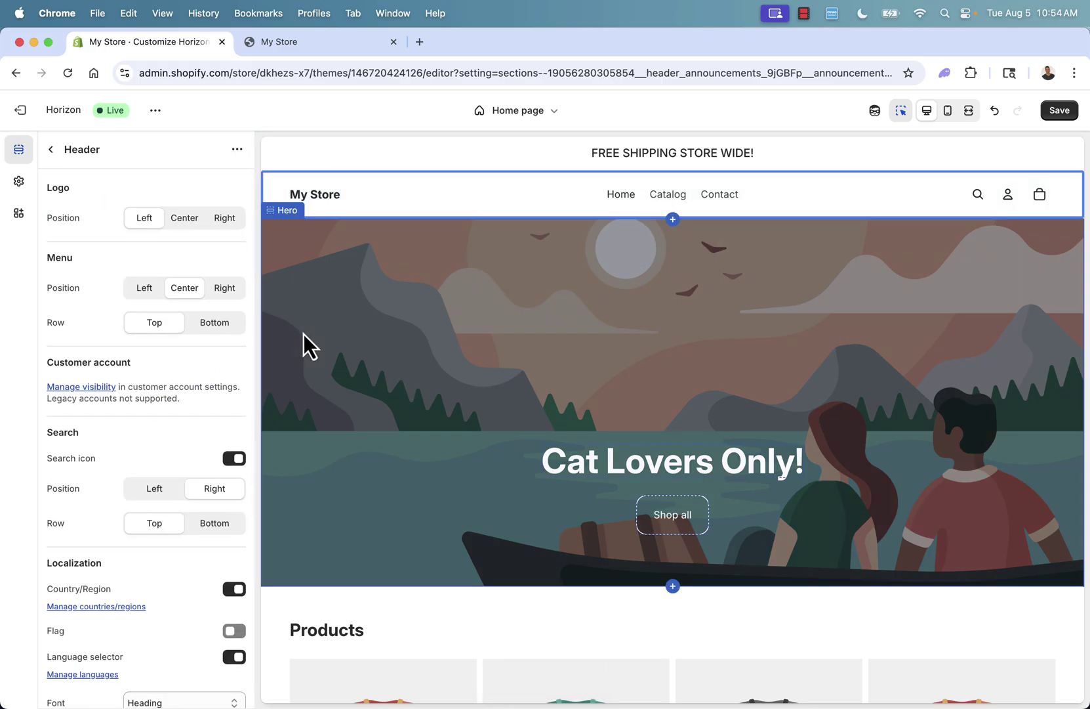
- Upload catLogo.png as the default logo in theme settings and save
{"action": "left_click", "coordinate": [52, 150]}
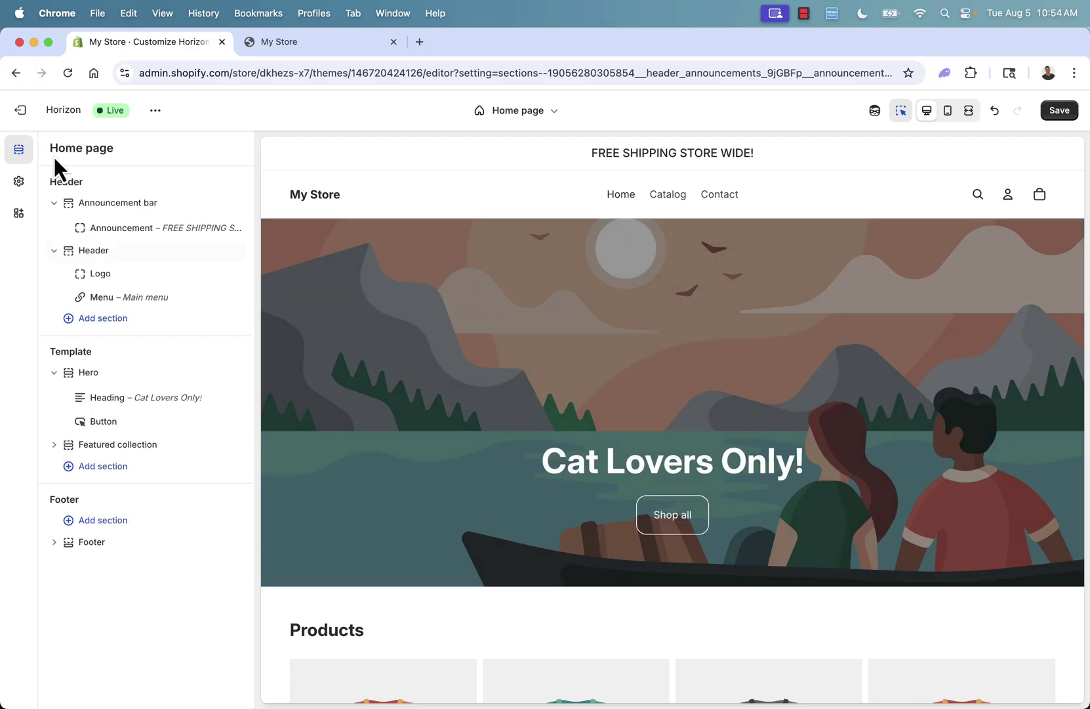
{"action": "left_click", "coordinate": [98, 273]}
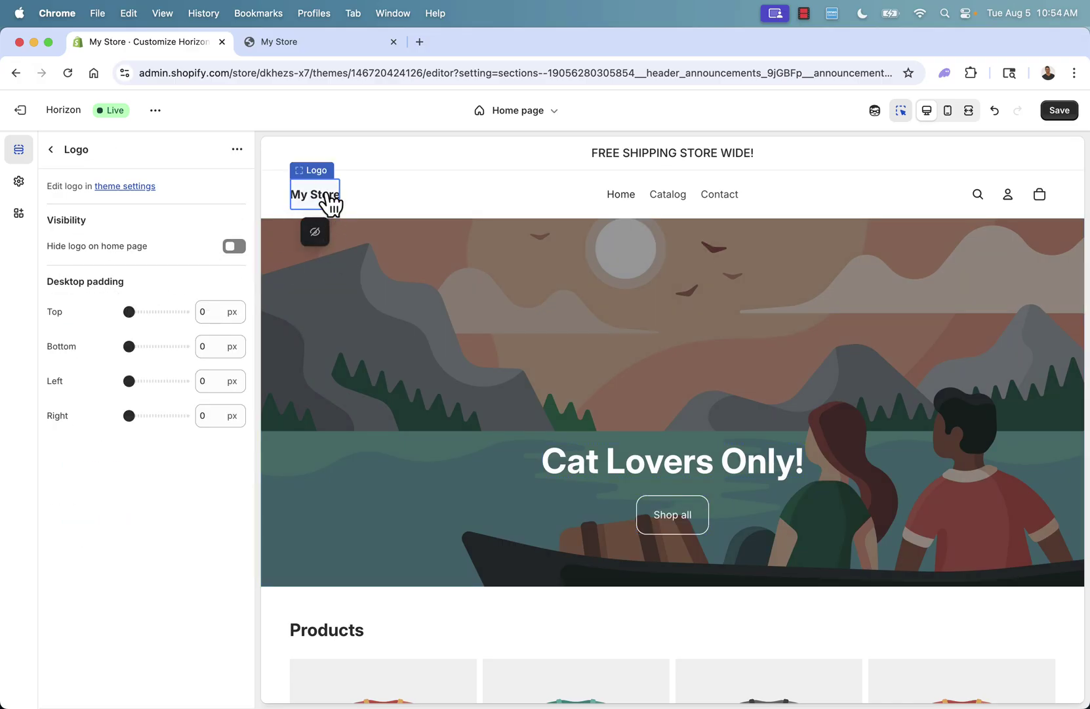
{"action": "left_click", "coordinate": [119, 189]}
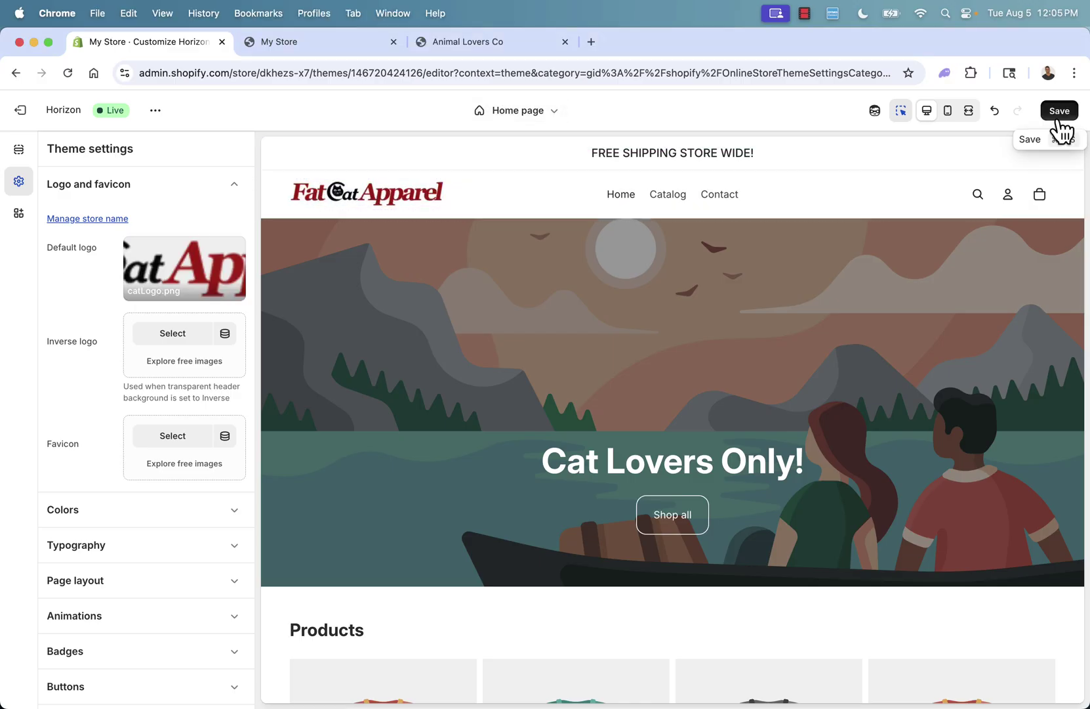
{"action": "left_click", "coordinate": [1056, 118]}
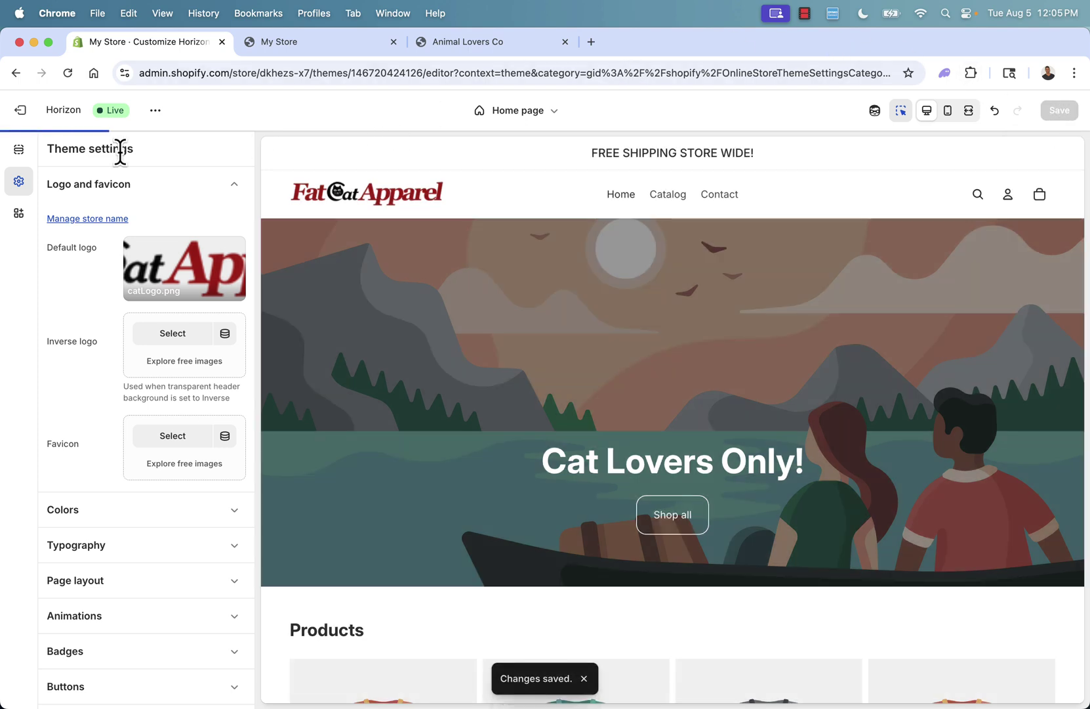
{"action": "left_click", "coordinate": [18, 155]}
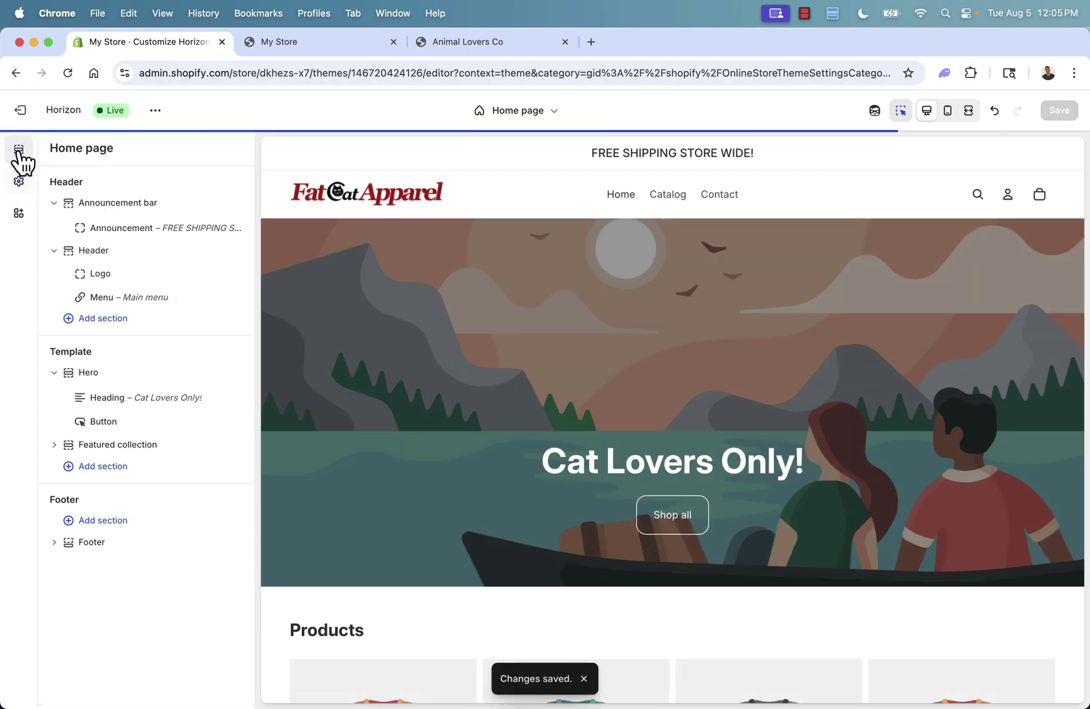
- Try the header logo centred, then keep it left-aligned
{"action": "left_click", "coordinate": [93, 251]}
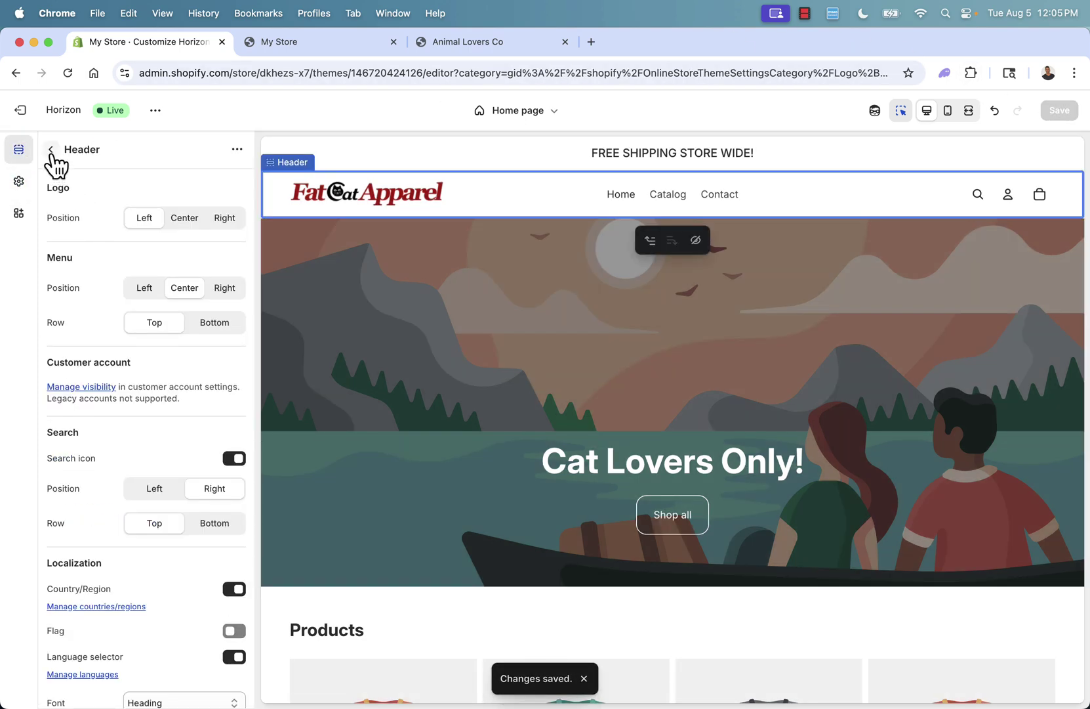
{"action": "left_click", "coordinate": [186, 227]}
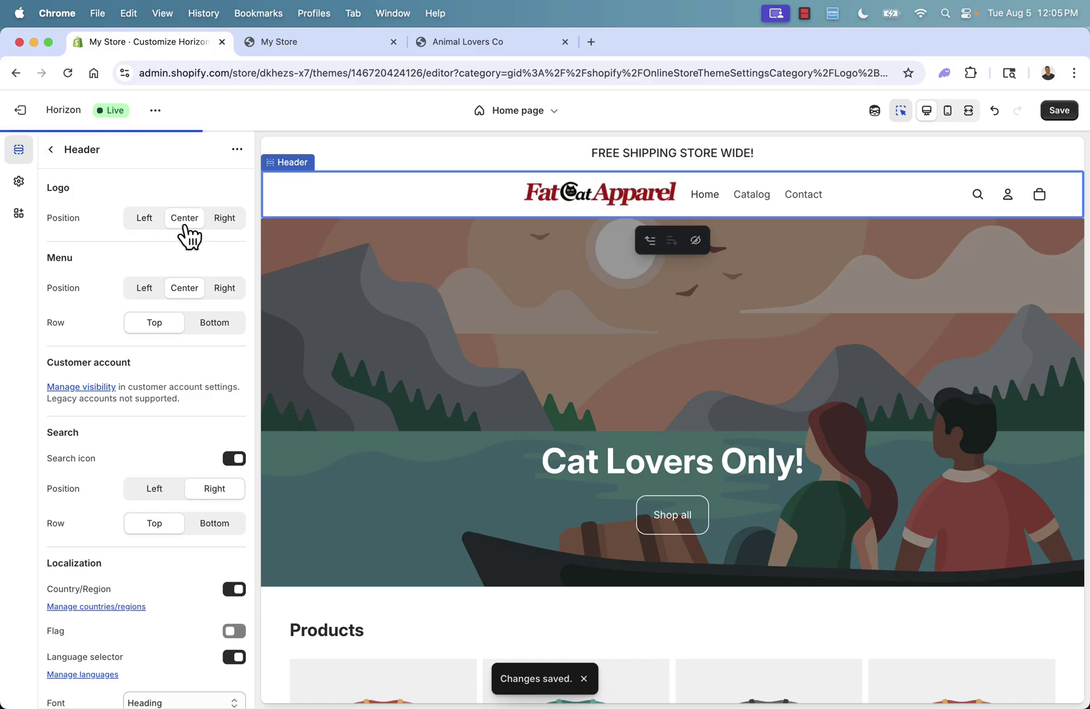
{"action": "left_click", "coordinate": [143, 223]}
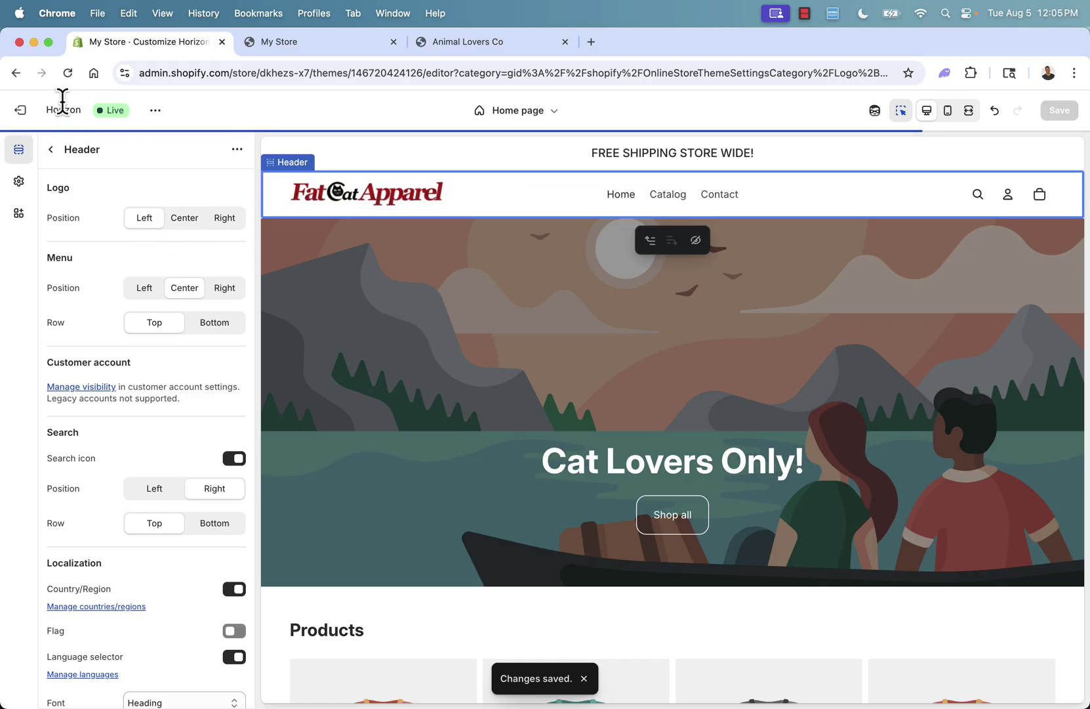
{"action": "left_click", "coordinate": [52, 151]}
- Shrink the logo's desktop height to 27 px, save, and check the mobile preview
{"action": "left_click", "coordinate": [117, 276]}
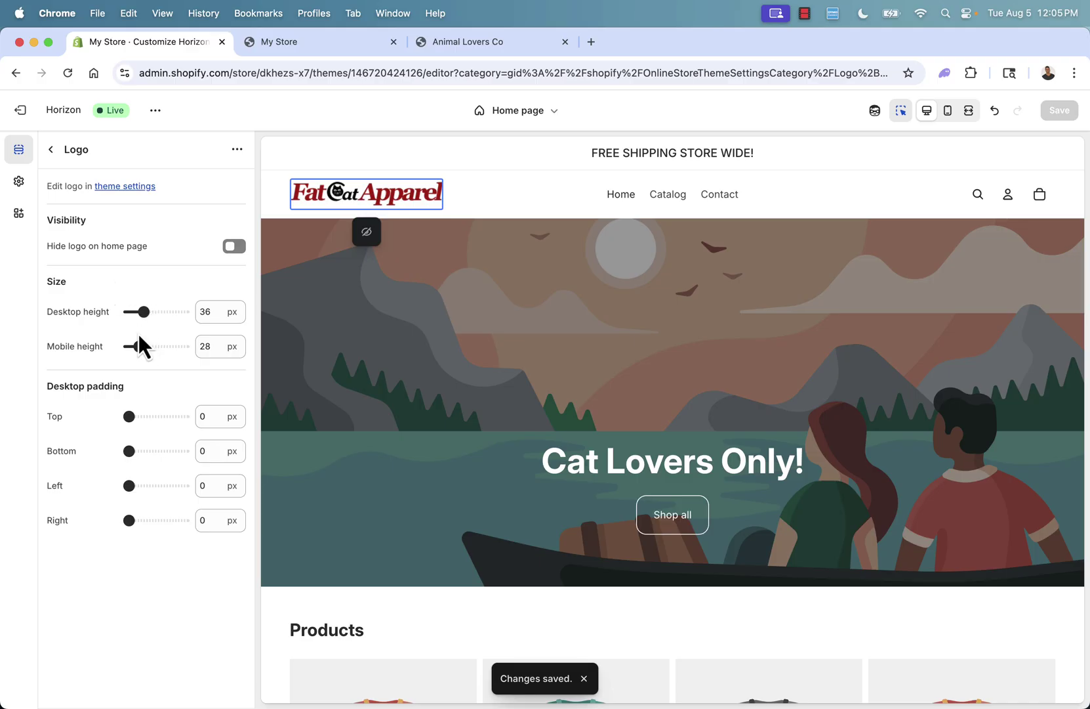
{"action": "left_click_drag", "start_coordinate": [143, 312], "coordinate": [139, 312]}
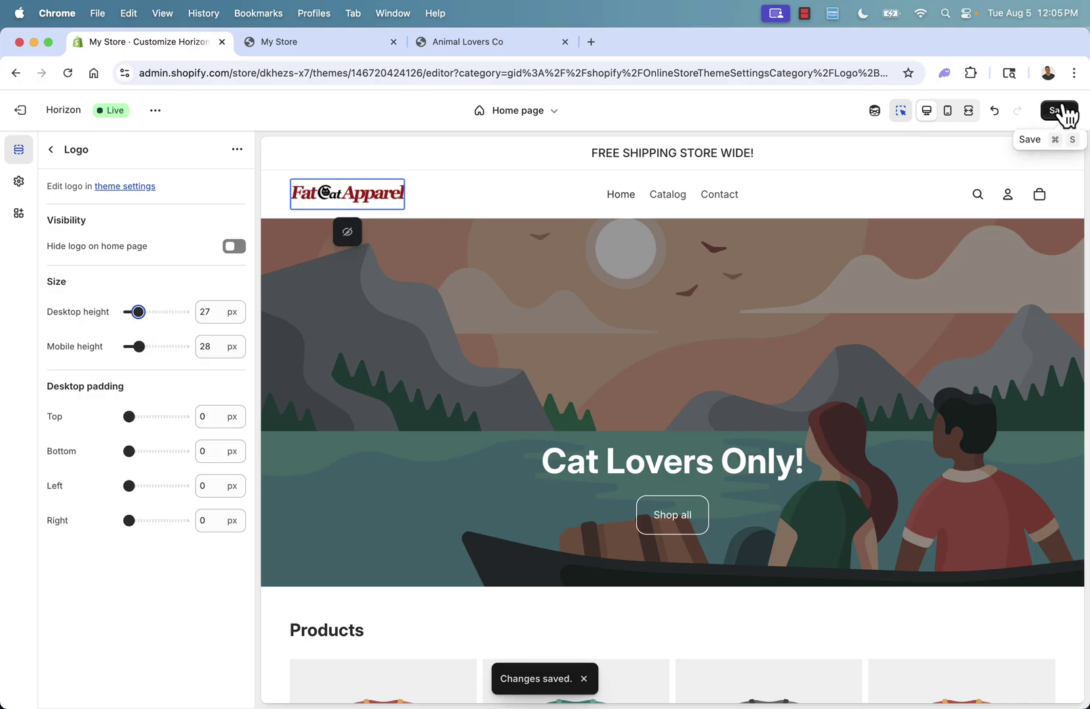
{"action": "left_click", "coordinate": [1062, 111]}
{"action": "left_click", "coordinate": [951, 115]}
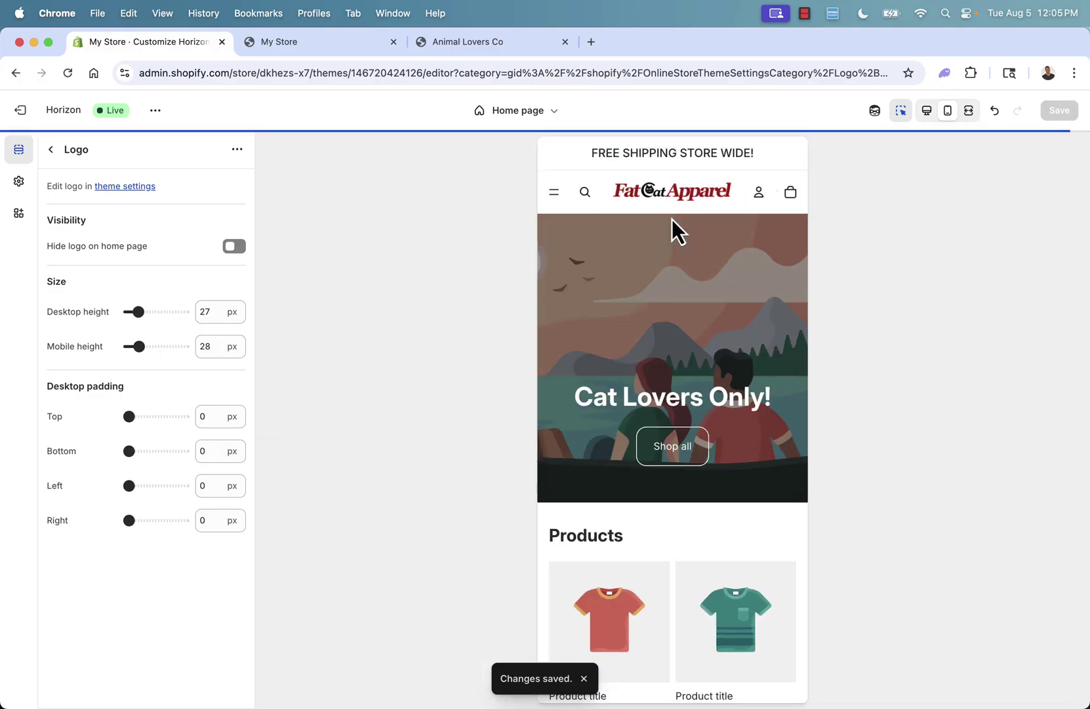
{"action": "left_click", "coordinate": [52, 150]}
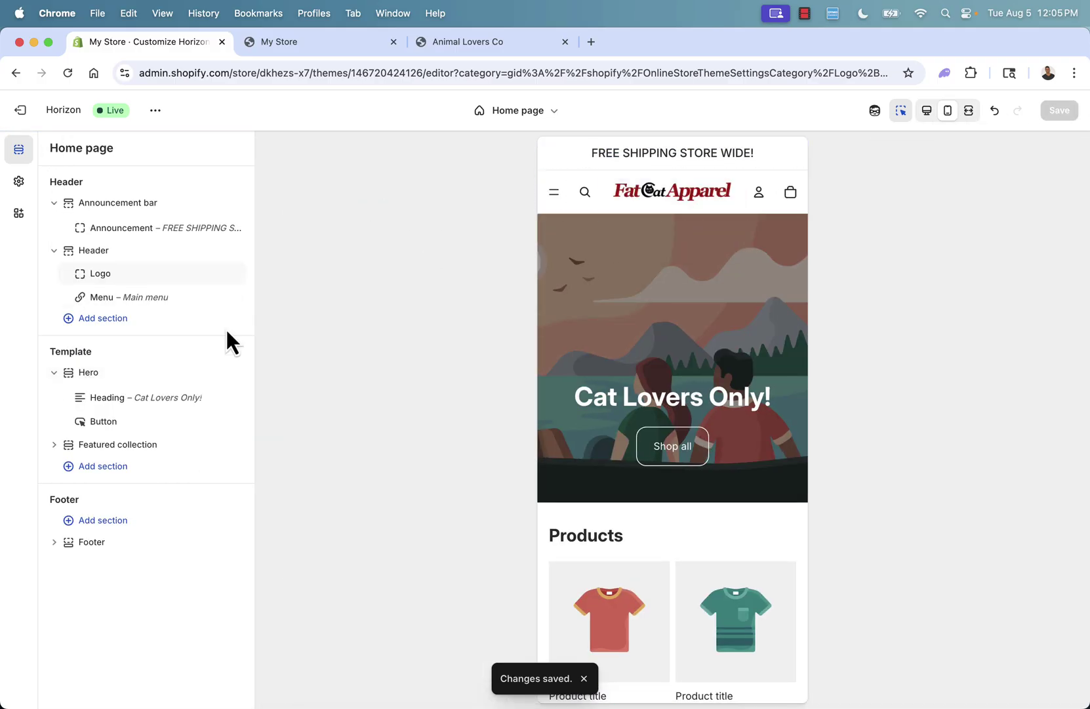
- In desktop view, change the hero heading text to 'A Store For Cat Lovers Only'
{"action": "left_click", "coordinate": [929, 112]}
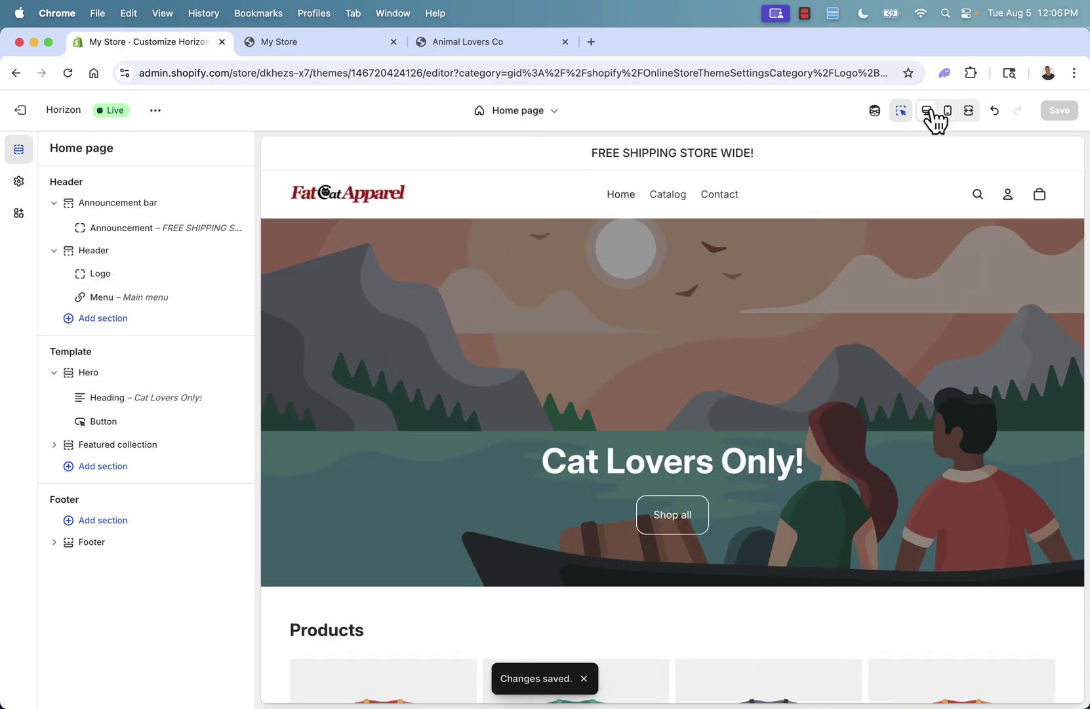
{"action": "left_click", "coordinate": [139, 401]}
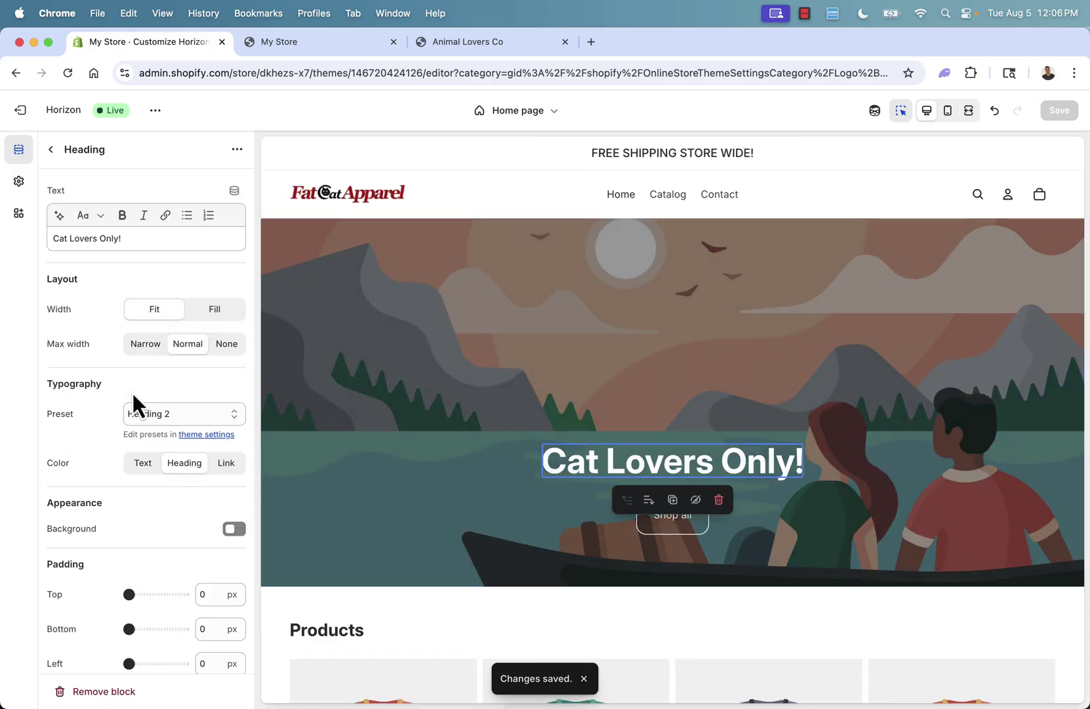
{"action": "left_click", "coordinate": [132, 239]}
{"action": "key", "text": "BackSpace"}
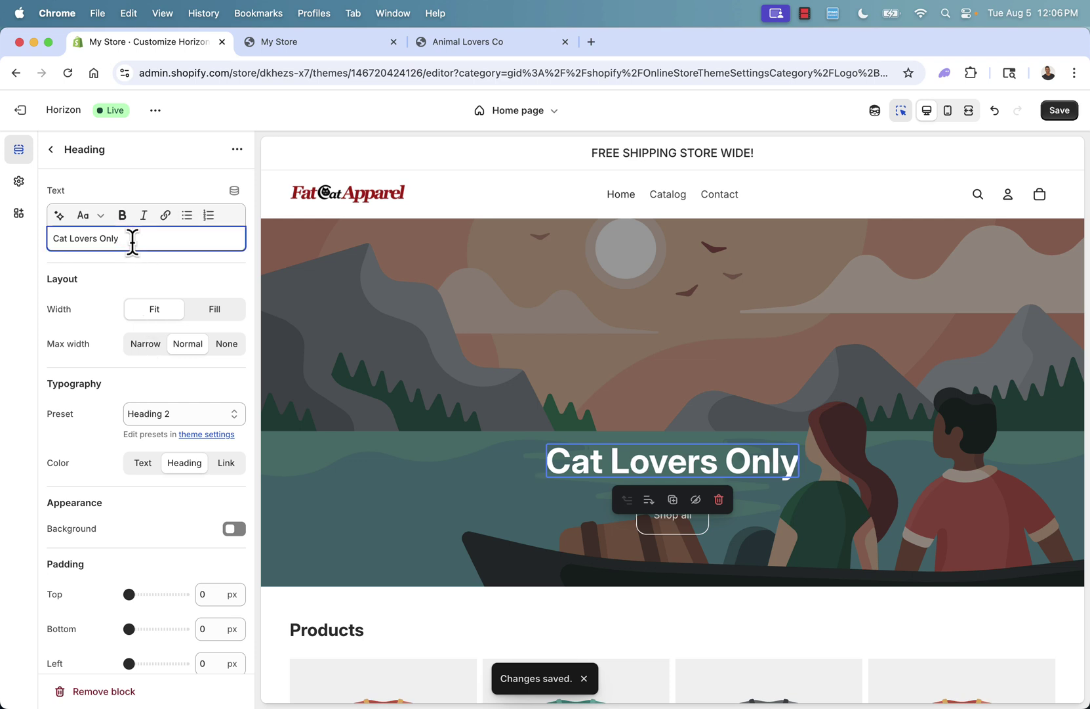
{"action": "type", "text": "A Store Forn"}
{"action": "key", "text": "BackSpace"}
{"action": "key", "text": "BackSpace"}
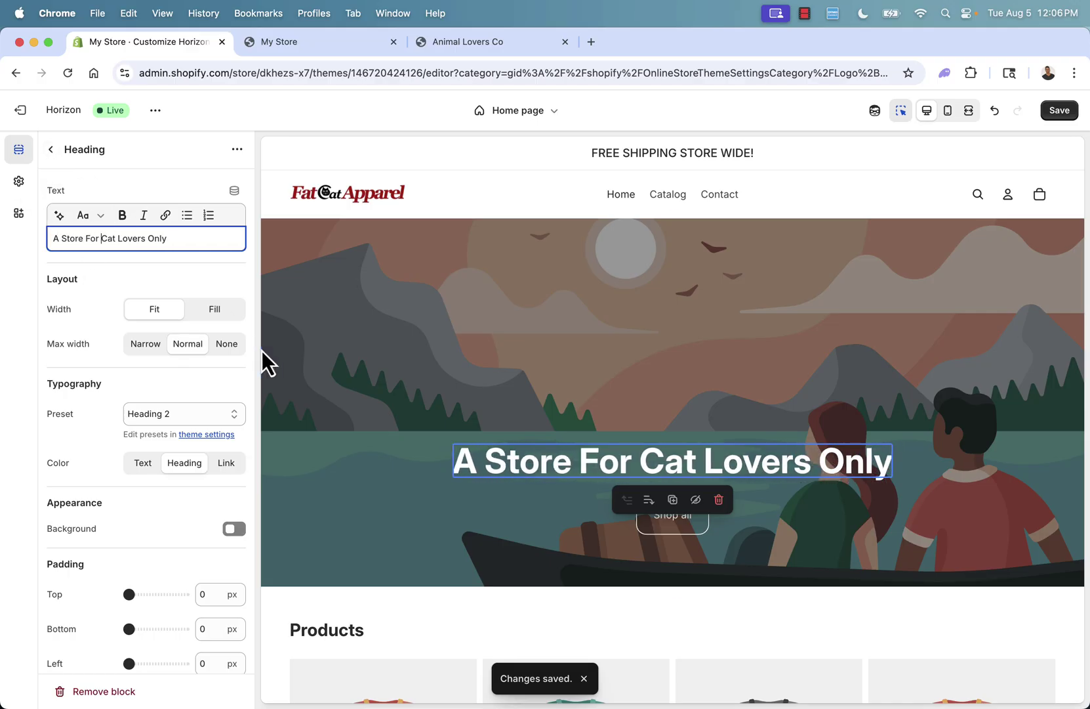
- Try full width and centred alignment on the heading, revert width to fit, and open Hero settings
{"action": "left_click", "coordinate": [222, 312]}
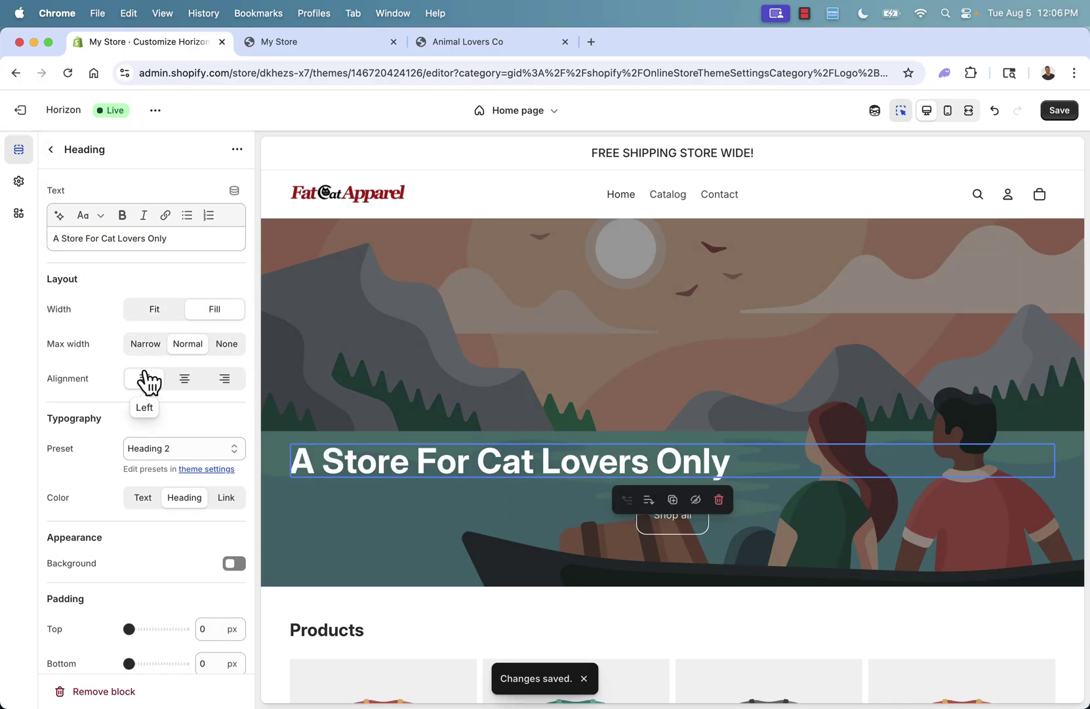
{"action": "left_click", "coordinate": [186, 387]}
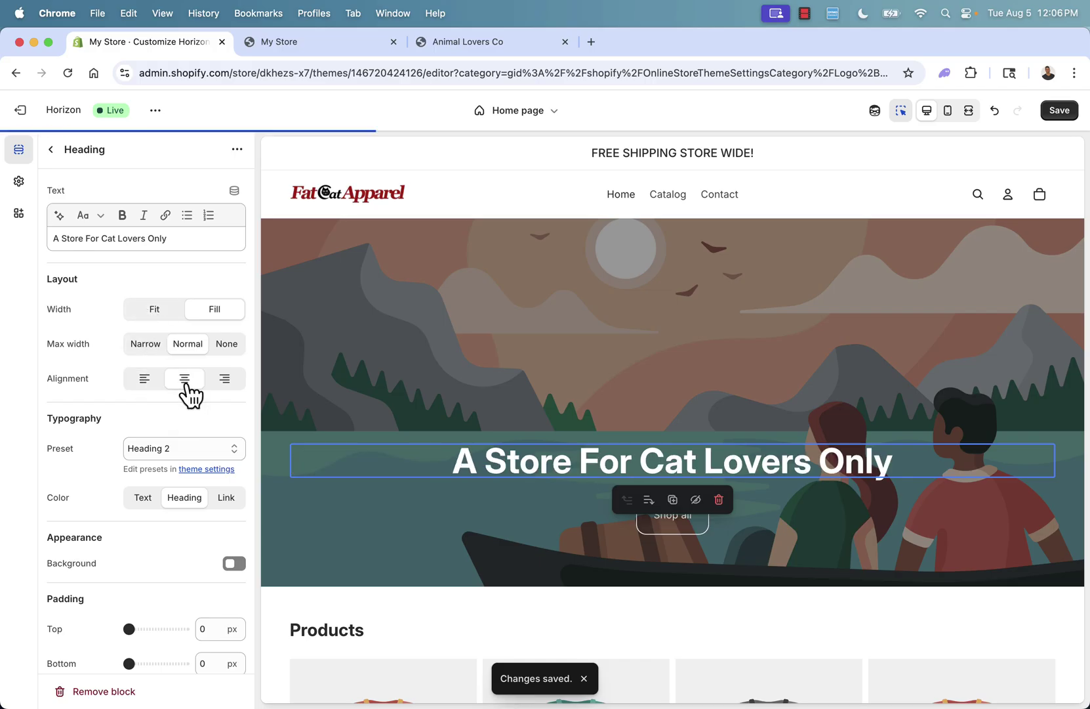
{"action": "left_click", "coordinate": [167, 313]}
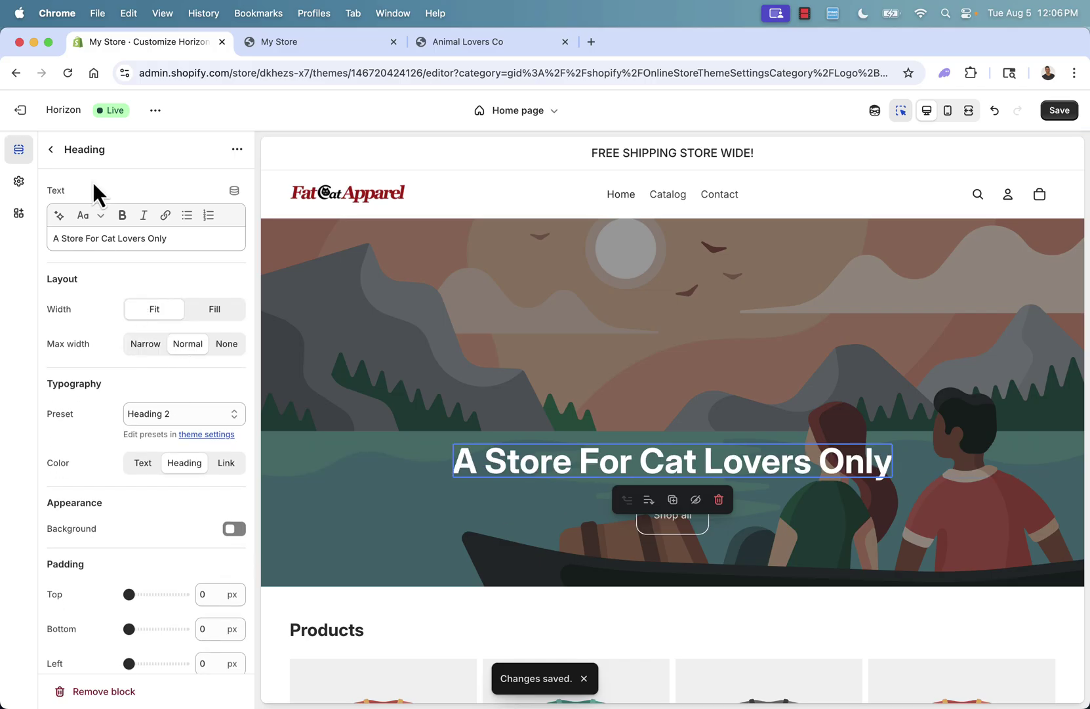
{"action": "left_click", "coordinate": [52, 150]}
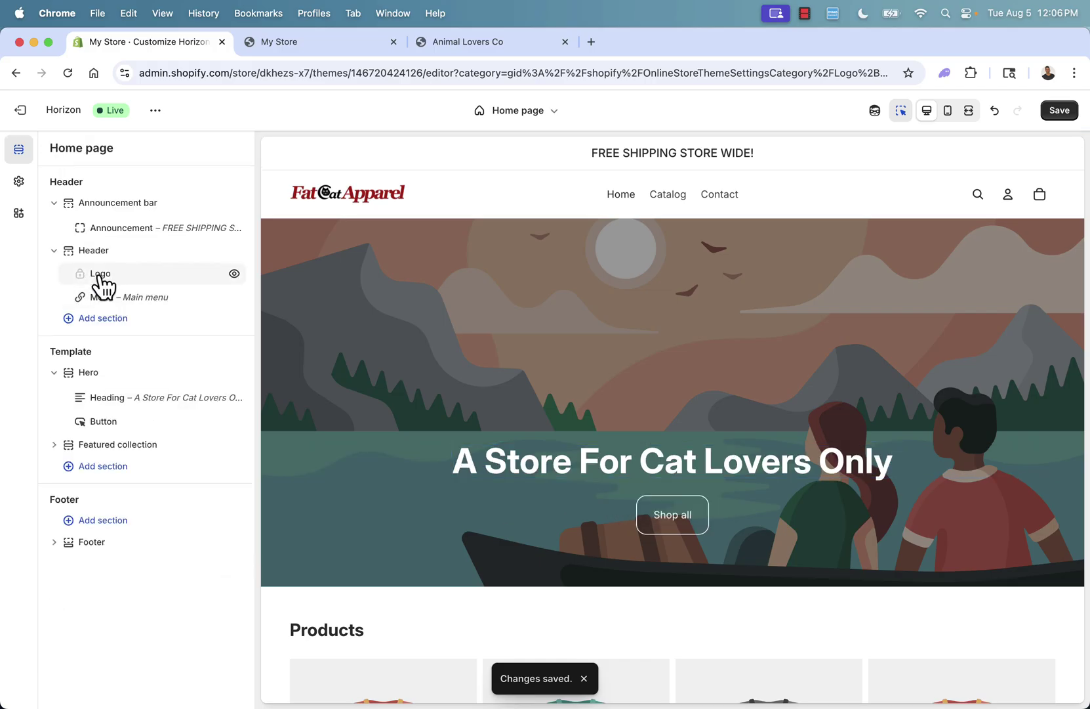
{"action": "left_click", "coordinate": [89, 373]}
{"action": "scroll", "coordinate": [185, 364], "scroll_direction": "down", "scroll_amount": 2}
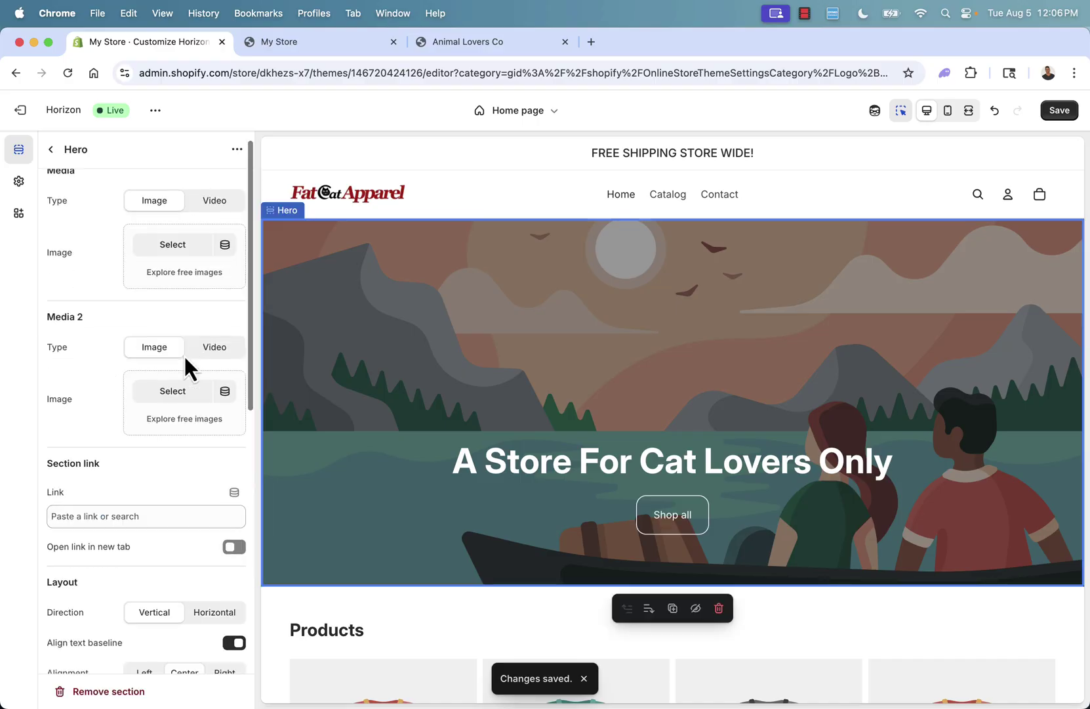
- Search free images for 'cats', set the tabby cat photo as the hero background, and save
{"action": "scroll", "coordinate": [185, 364], "scroll_direction": "up", "scroll_amount": 2}
{"action": "left_click", "coordinate": [172, 290]}
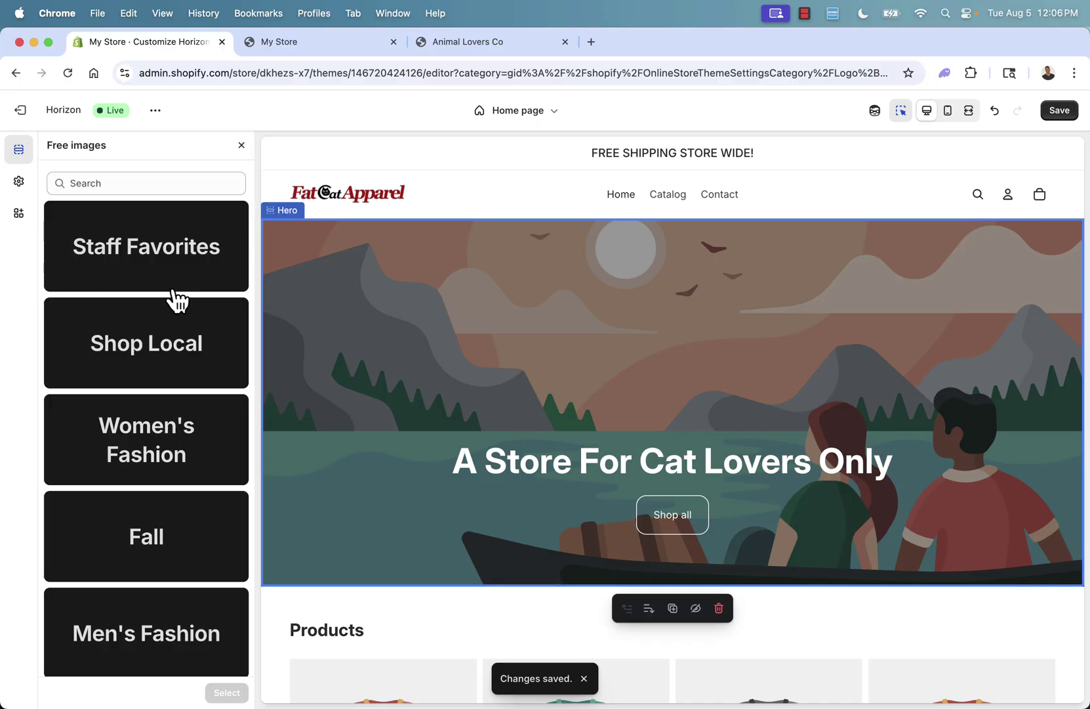
{"action": "left_click", "coordinate": [118, 183]}
{"action": "type", "text": "cats"}
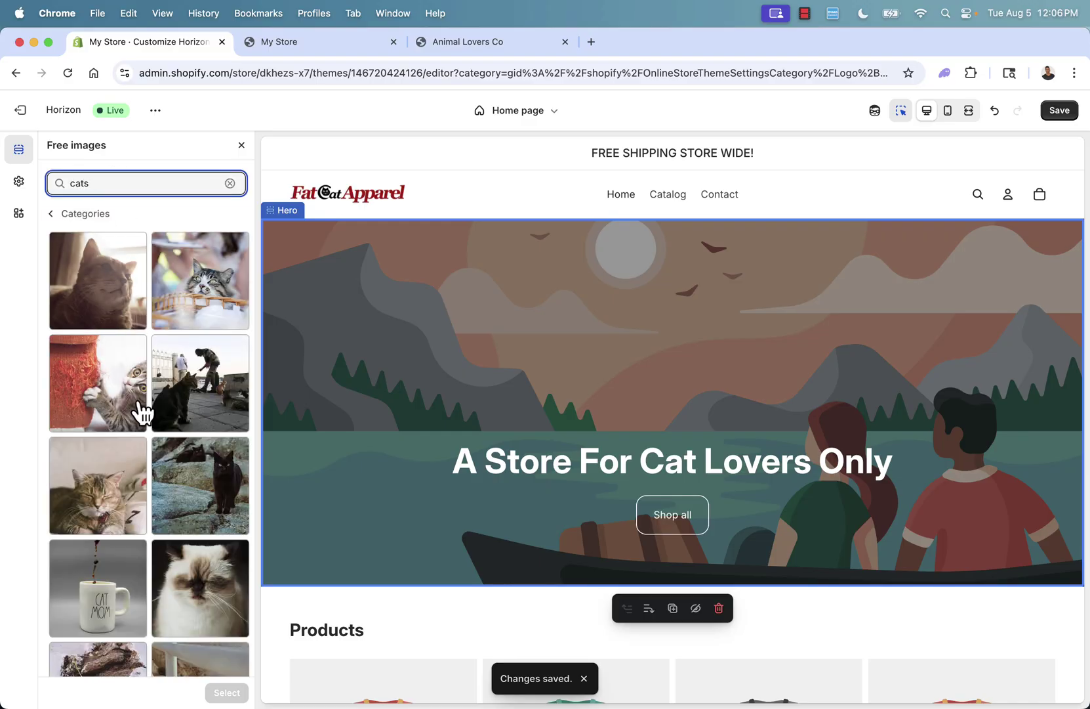
{"action": "scroll", "coordinate": [142, 413], "scroll_direction": "down", "scroll_amount": 7}
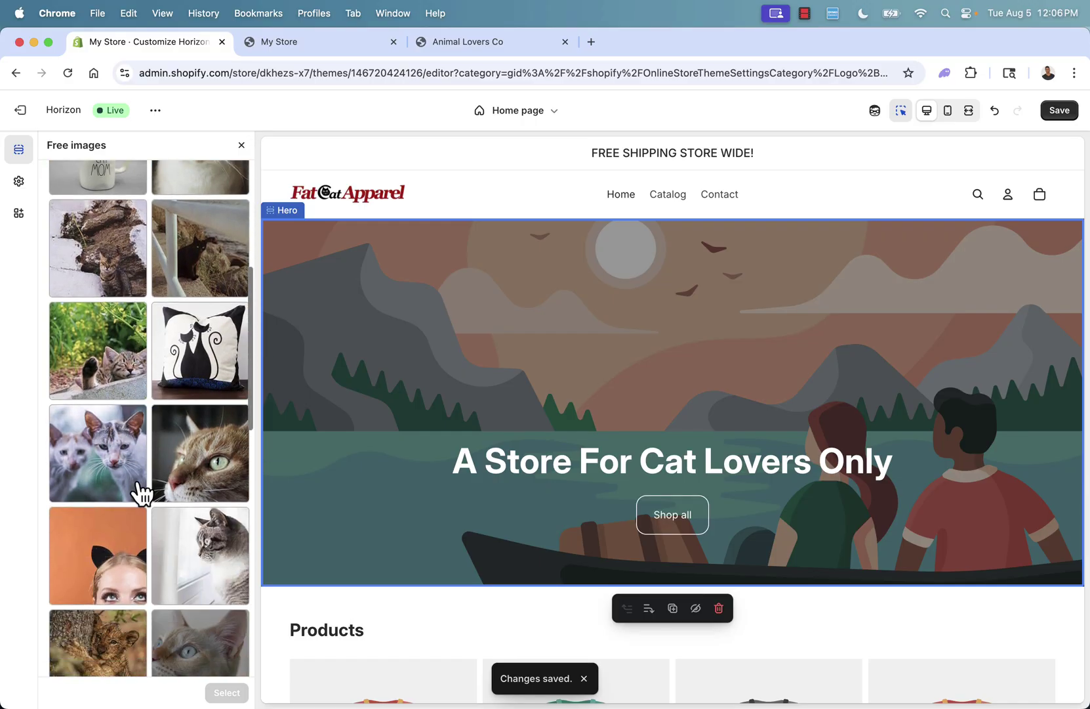
{"action": "scroll", "coordinate": [142, 493], "scroll_direction": "down", "scroll_amount": 5}
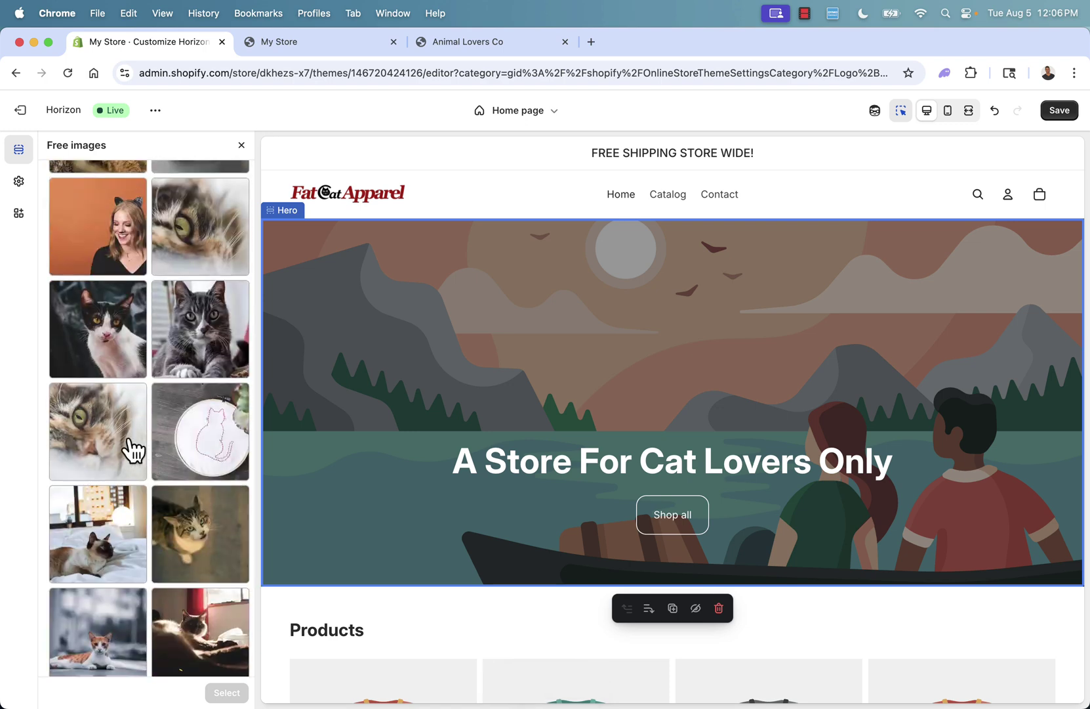
{"action": "left_click", "coordinate": [128, 471]}
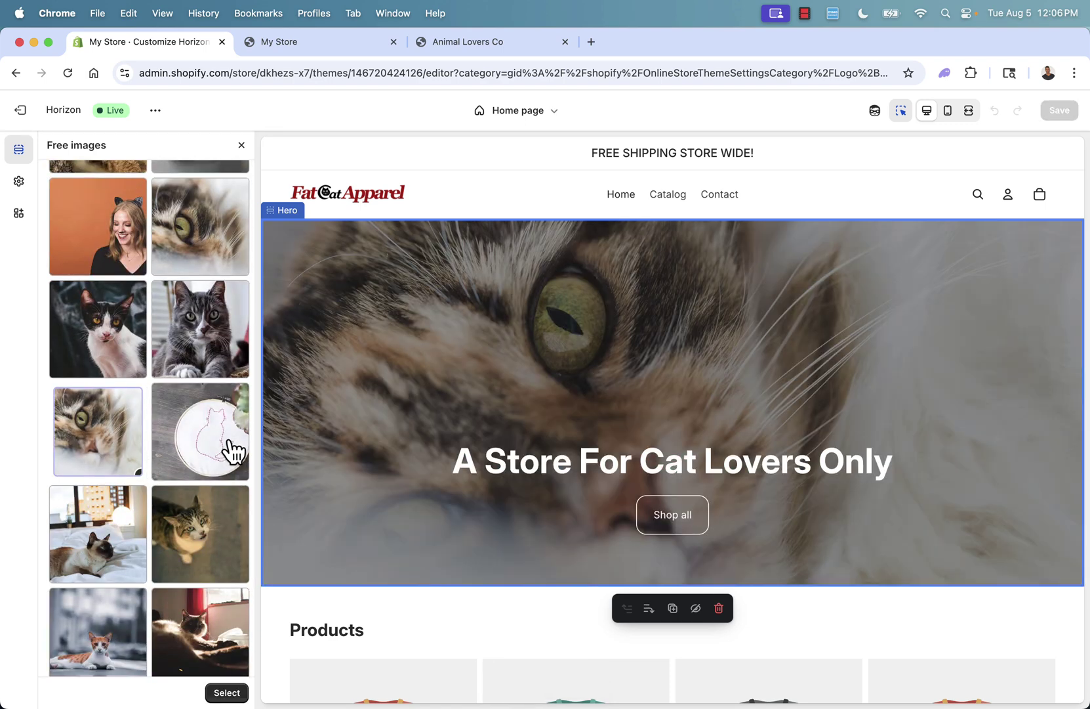
{"action": "left_click", "coordinate": [215, 555]}
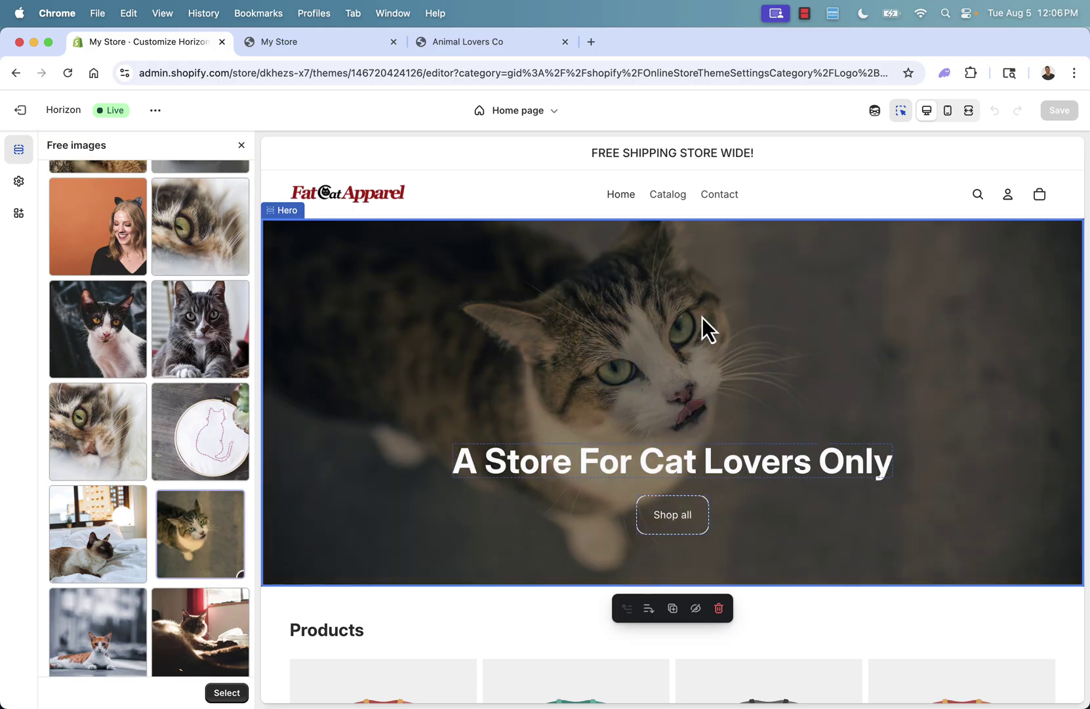
{"action": "left_click", "coordinate": [703, 321]}
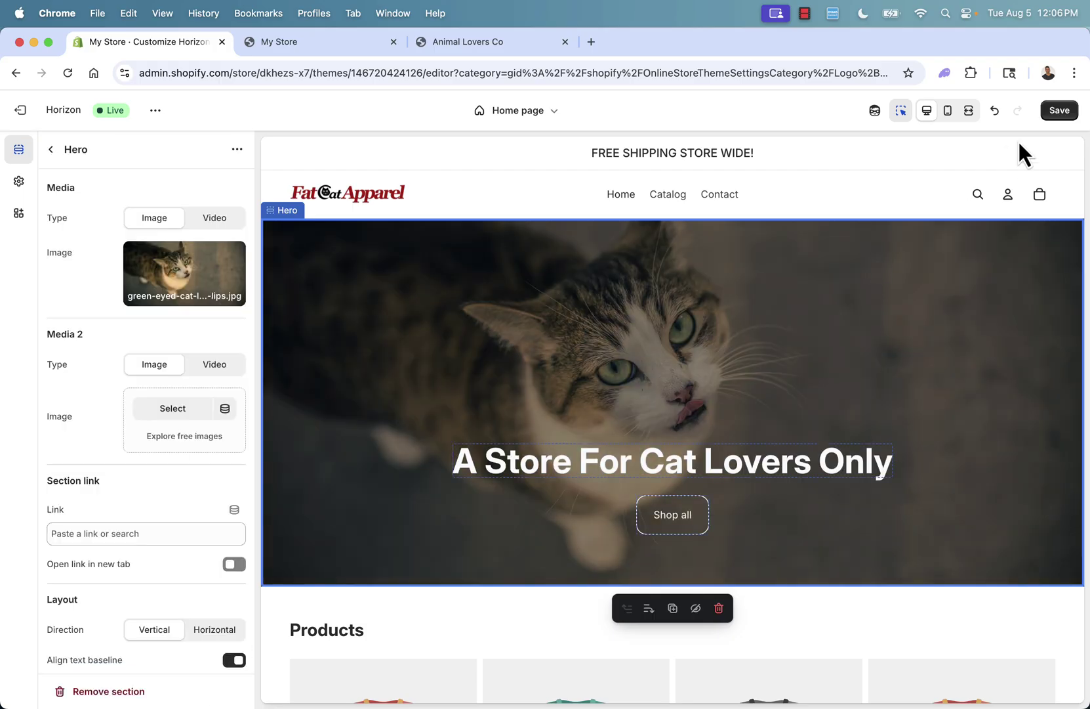
{"action": "left_click", "coordinate": [1059, 111]}
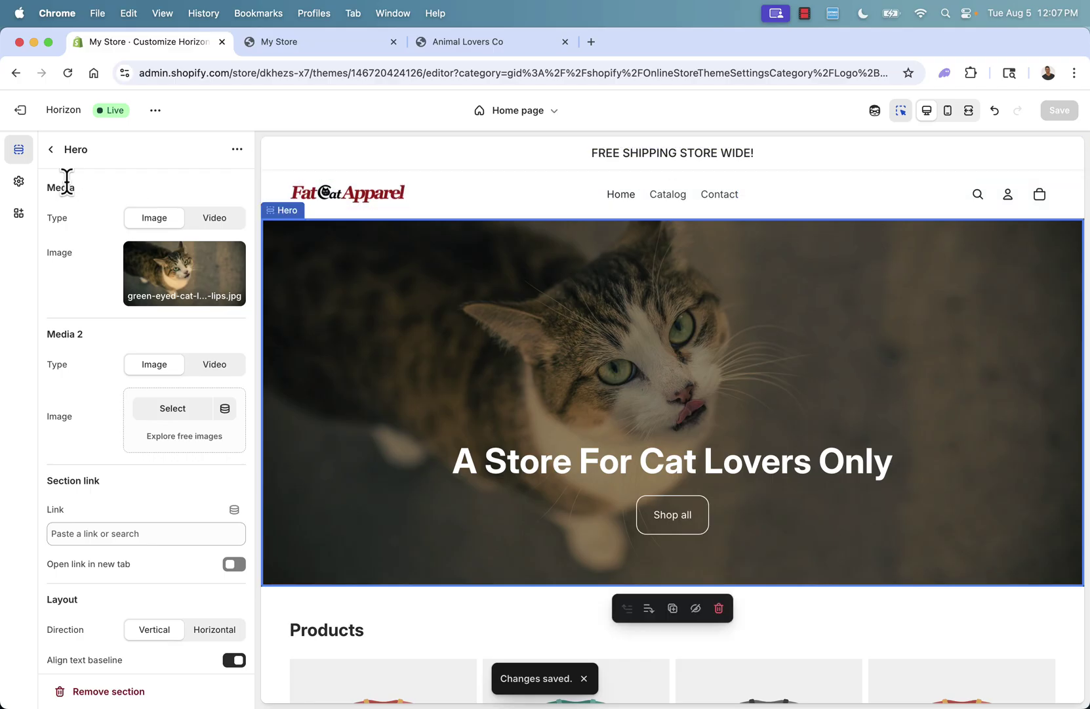
- Go back to the home page section outline and scroll the preview down to the Products grid
{"action": "left_click", "coordinate": [52, 151]}
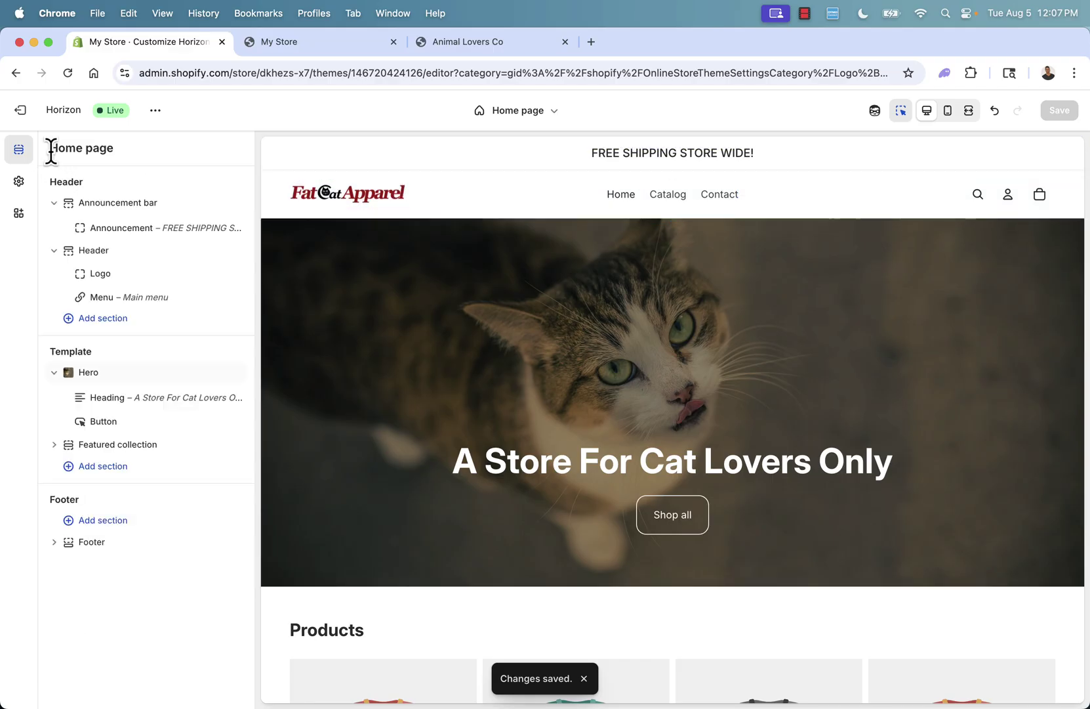
{"action": "scroll", "coordinate": [564, 476], "scroll_direction": "down", "scroll_amount": 5}
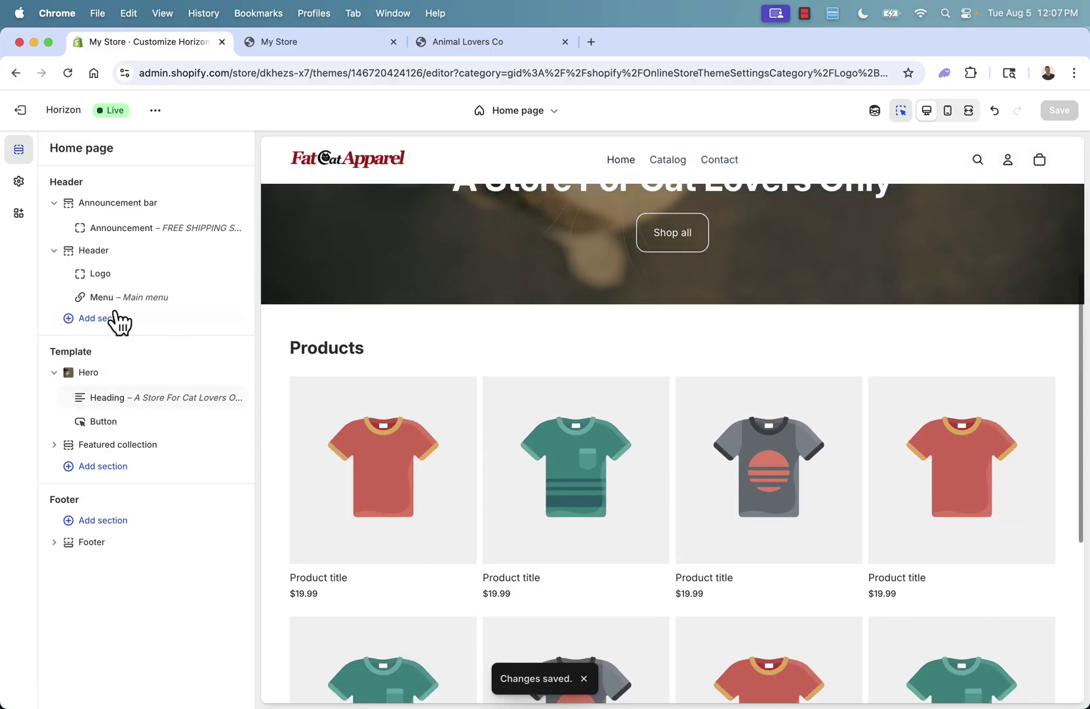
{"action": "scroll", "coordinate": [557, 440], "scroll_direction": "down", "scroll_amount": 2}
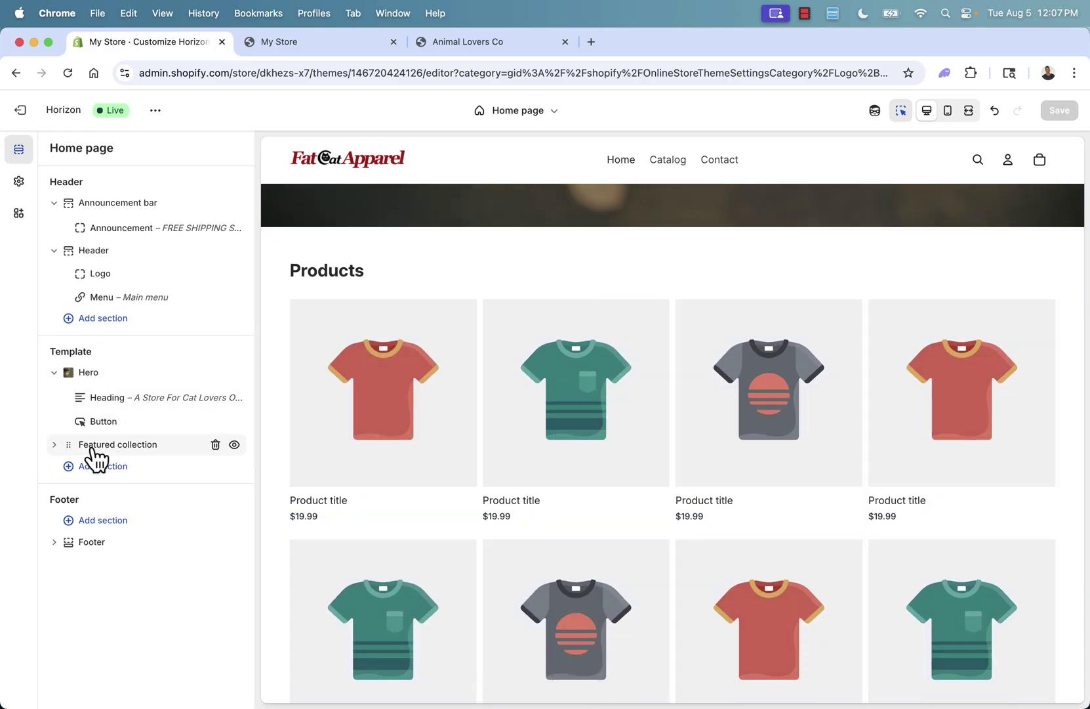
{"action": "scroll", "coordinate": [345, 425], "scroll_direction": "down", "scroll_amount": 2}
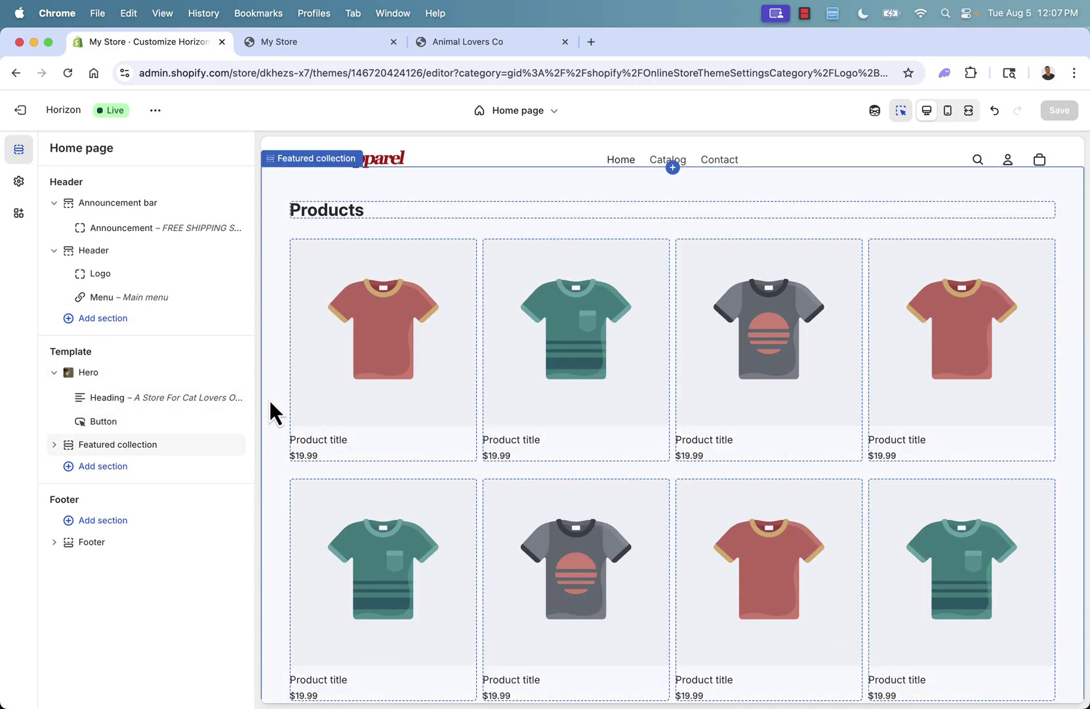
{"action": "left_click", "coordinate": [86, 471]}
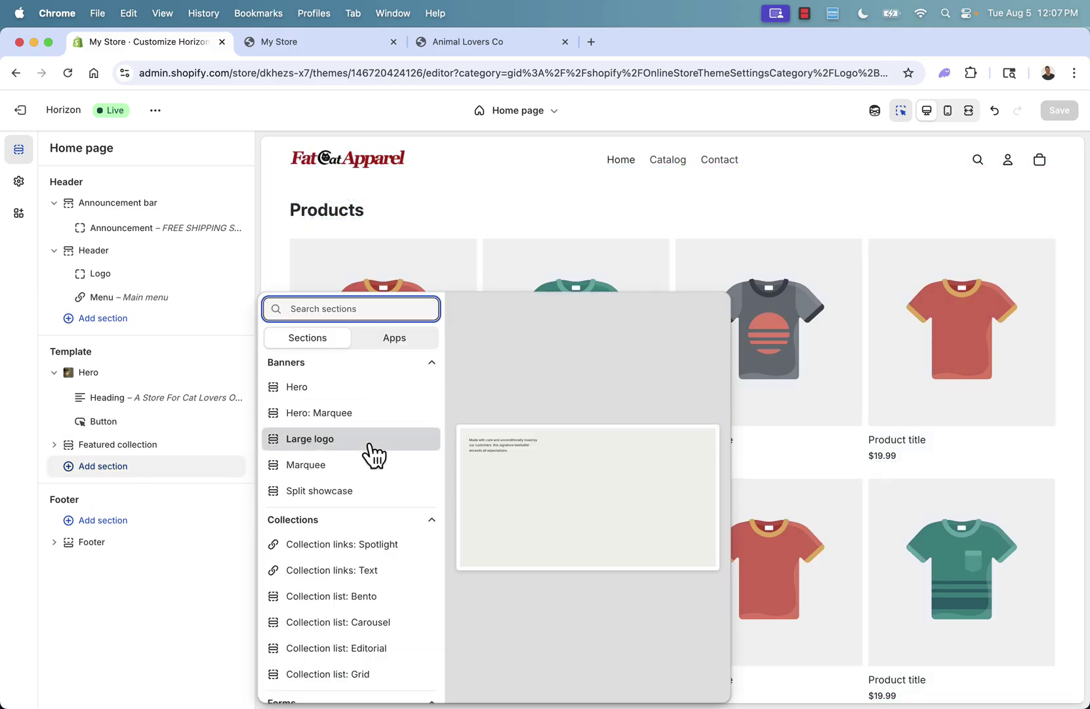
{"action": "scroll", "coordinate": [374, 454], "scroll_direction": "down", "scroll_amount": 3}
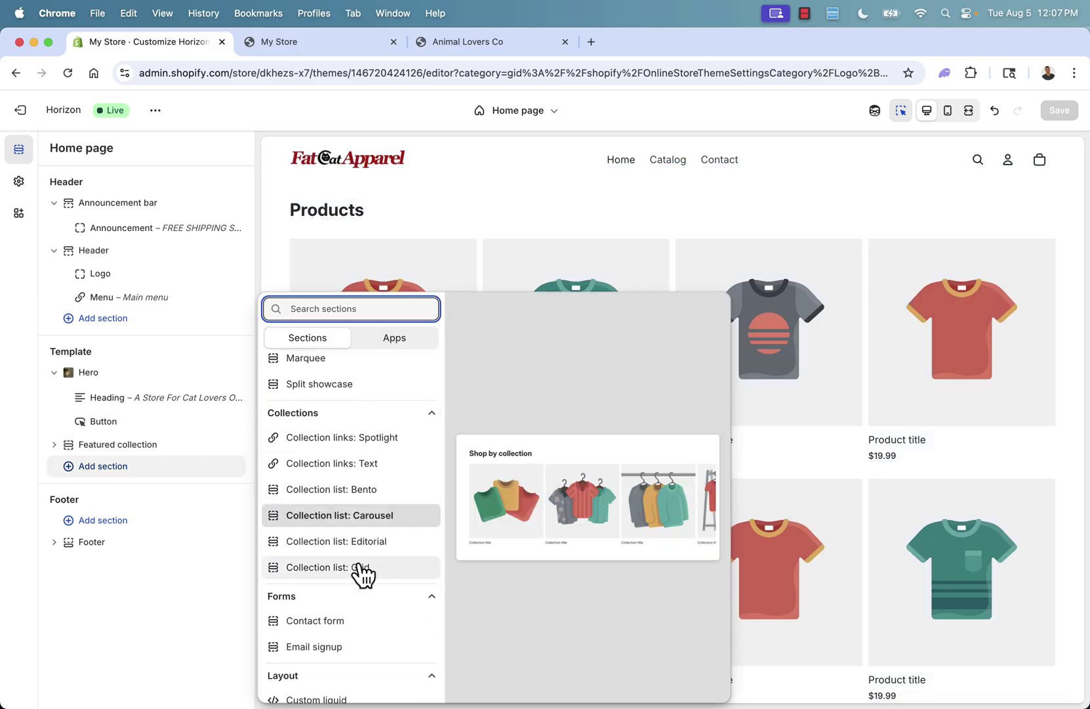
{"action": "scroll", "coordinate": [363, 575], "scroll_direction": "down", "scroll_amount": 3}
{"action": "scroll", "coordinate": [361, 555], "scroll_direction": "up", "scroll_amount": 3}
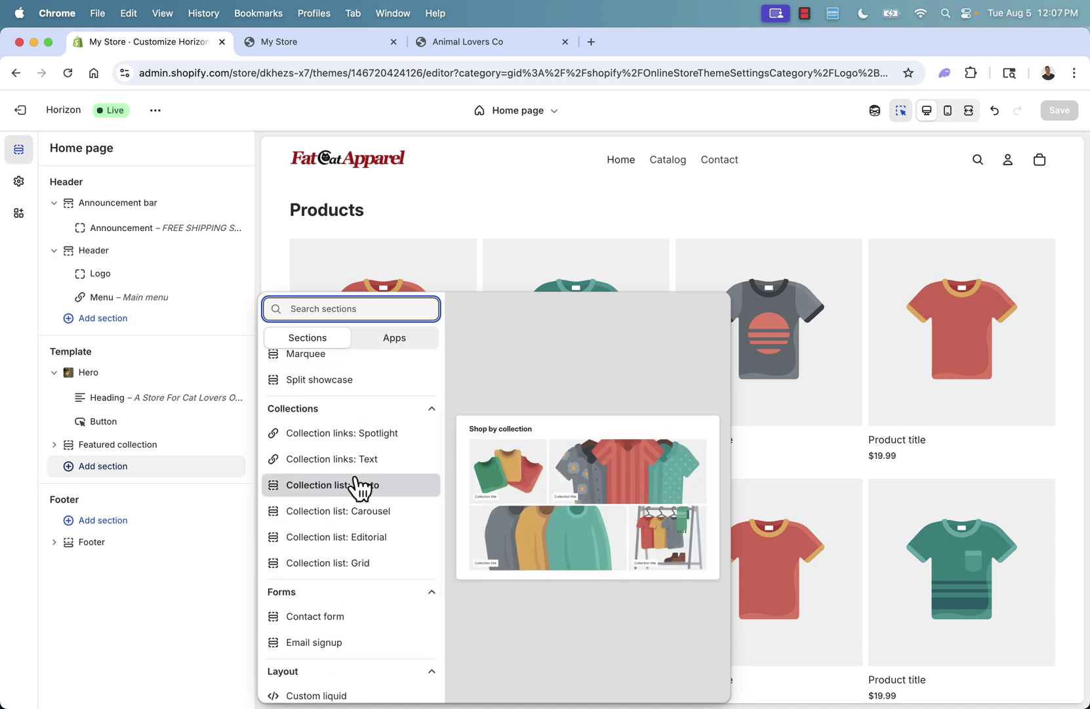
{"action": "scroll", "coordinate": [348, 518], "scroll_direction": "down", "scroll_amount": 3}
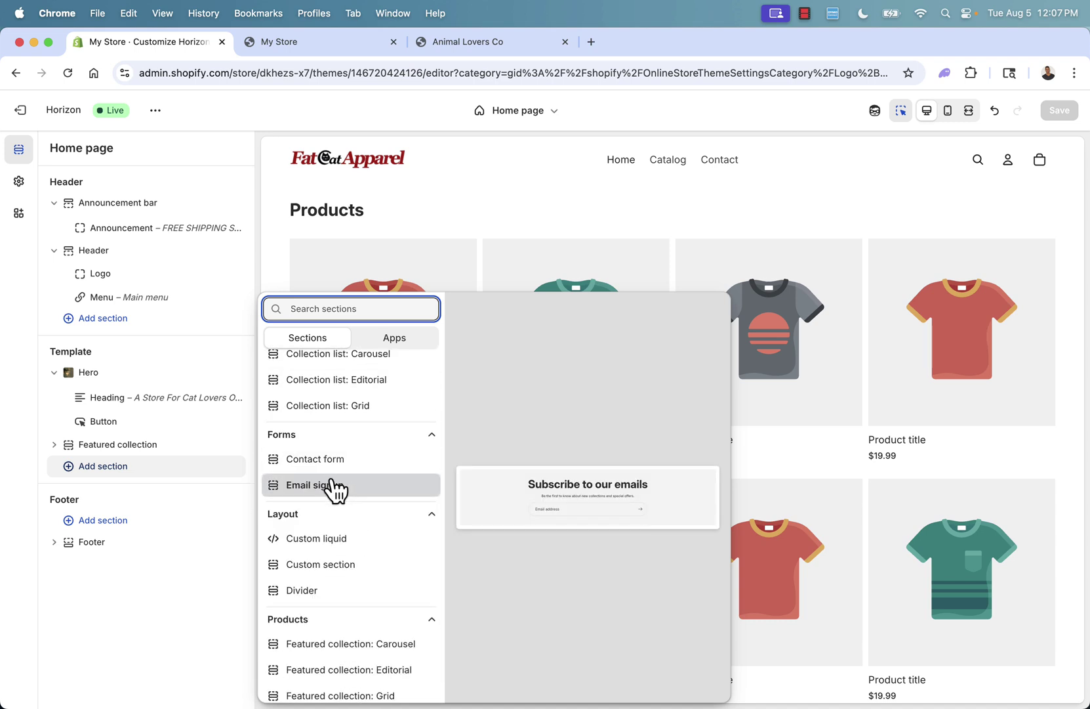
{"action": "scroll", "coordinate": [324, 587], "scroll_direction": "up", "scroll_amount": 4}
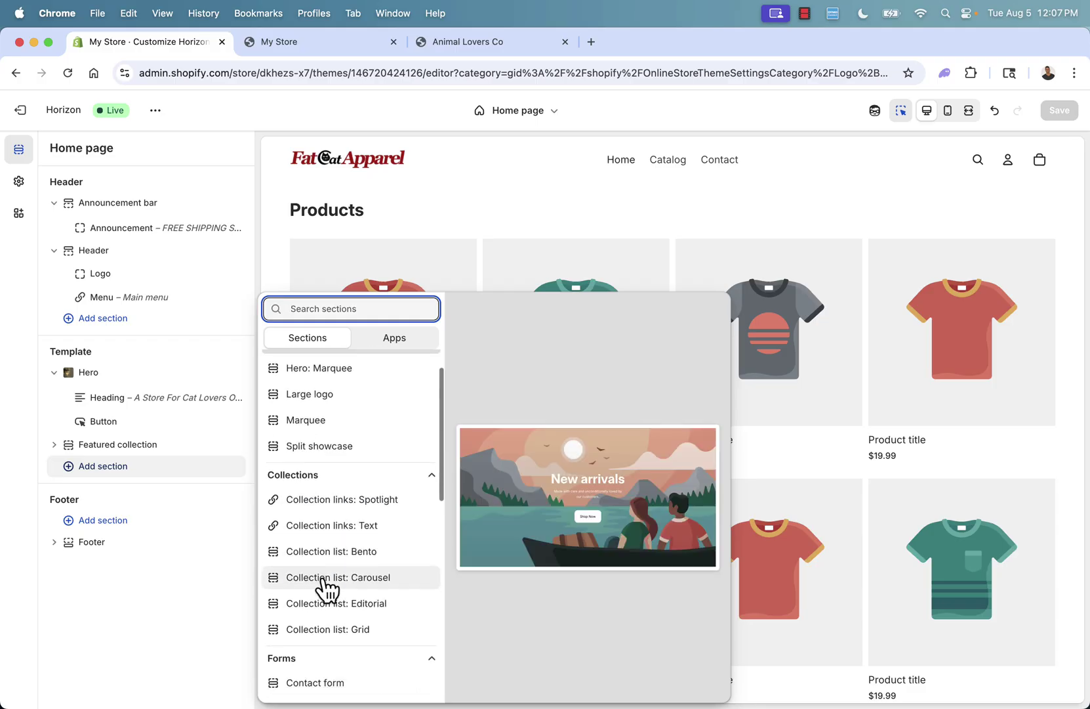
{"action": "scroll", "coordinate": [326, 589], "scroll_direction": "down", "scroll_amount": 8}
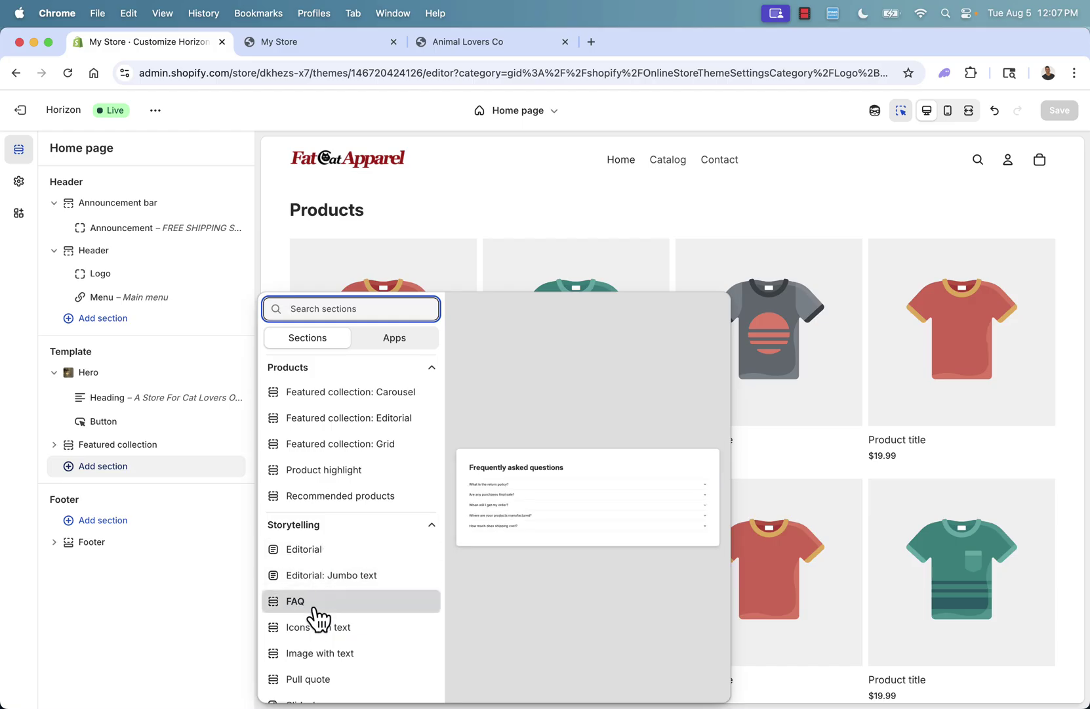
{"action": "scroll", "coordinate": [316, 616], "scroll_direction": "down", "scroll_amount": 2}
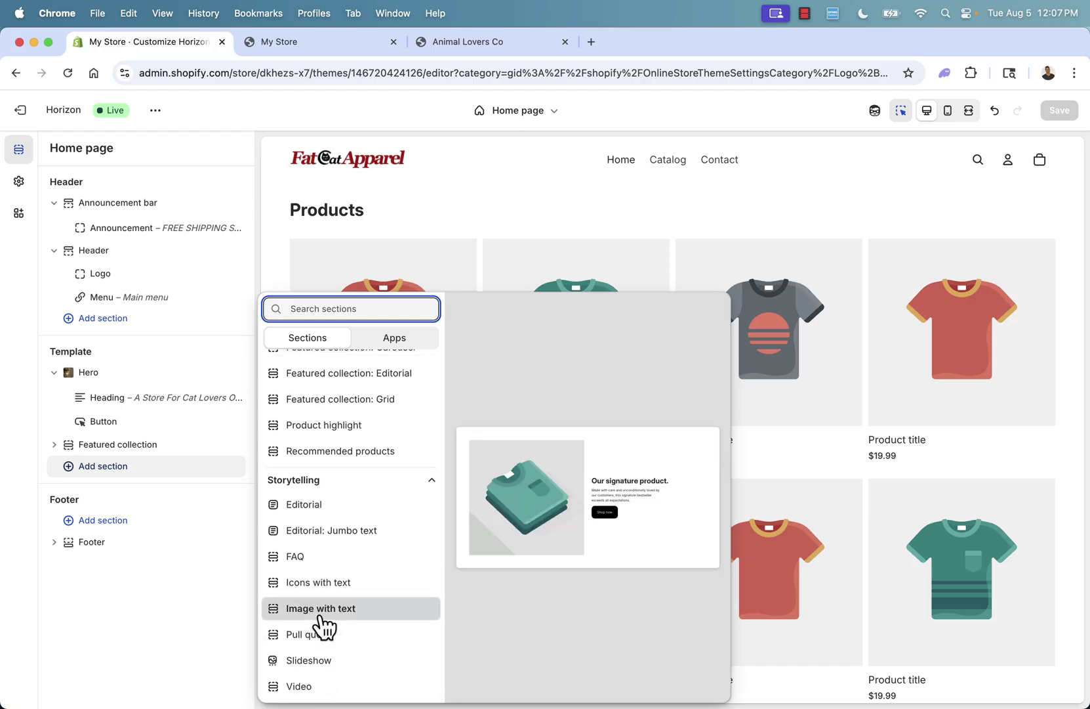
{"action": "key", "text": "Escape"}
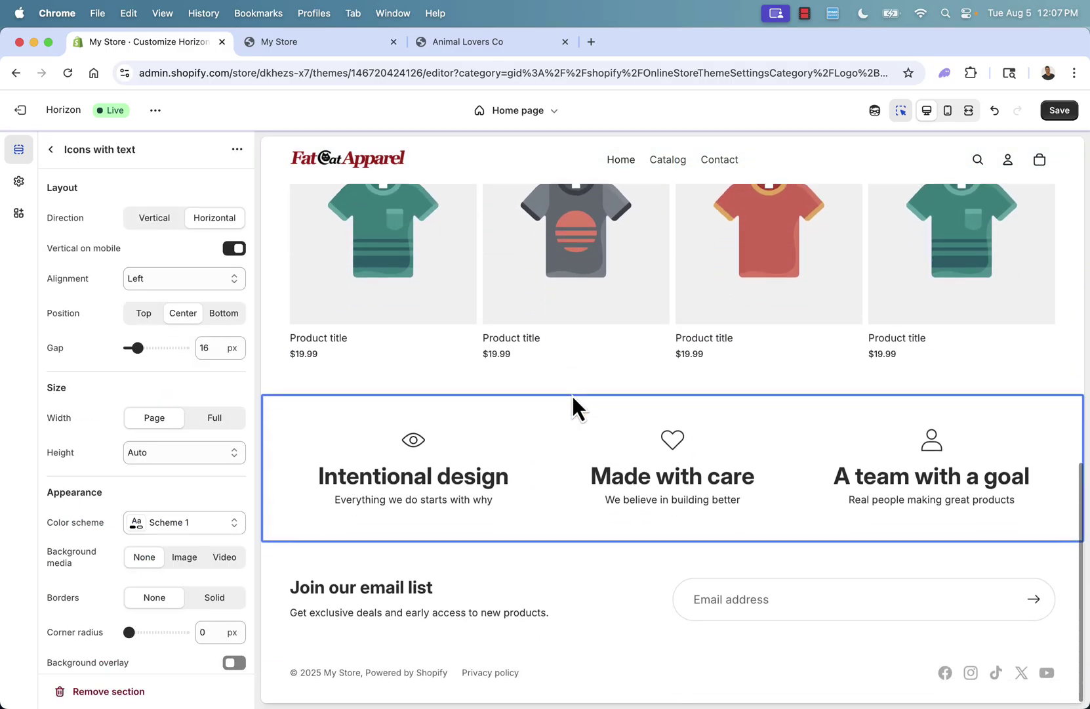
- Replace the Intentional design, Made with care and A team with a goal headings with the new cat-themed titles
{"action": "left_click", "coordinate": [458, 481]}
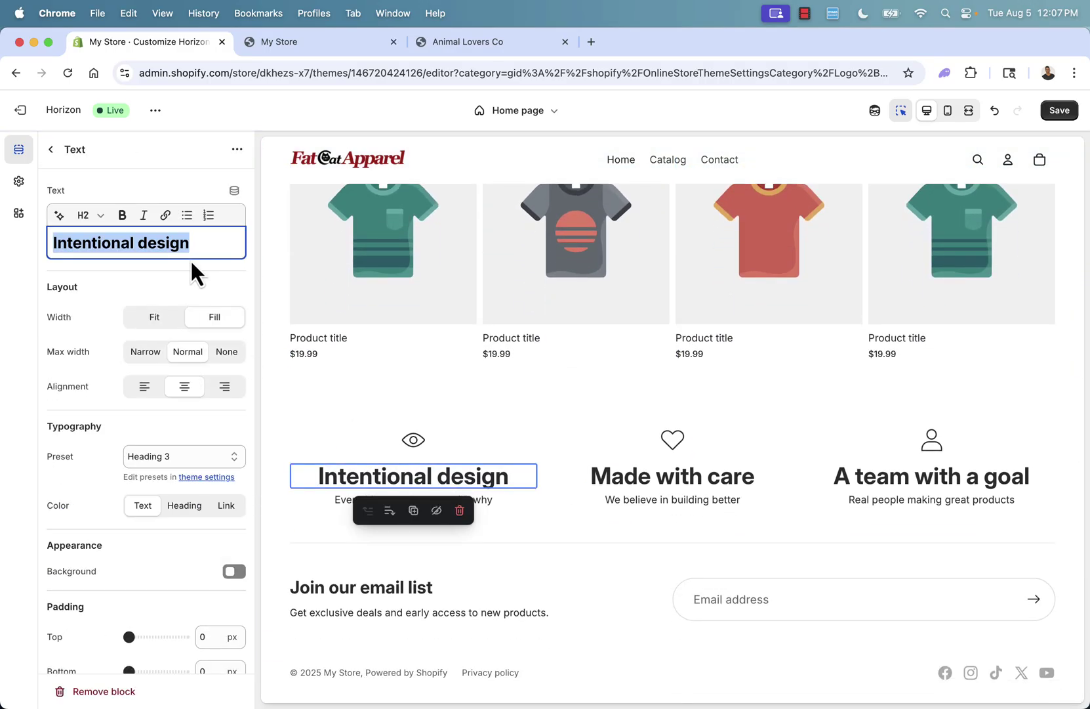
{"action": "type", "text": "Unique Designs"}
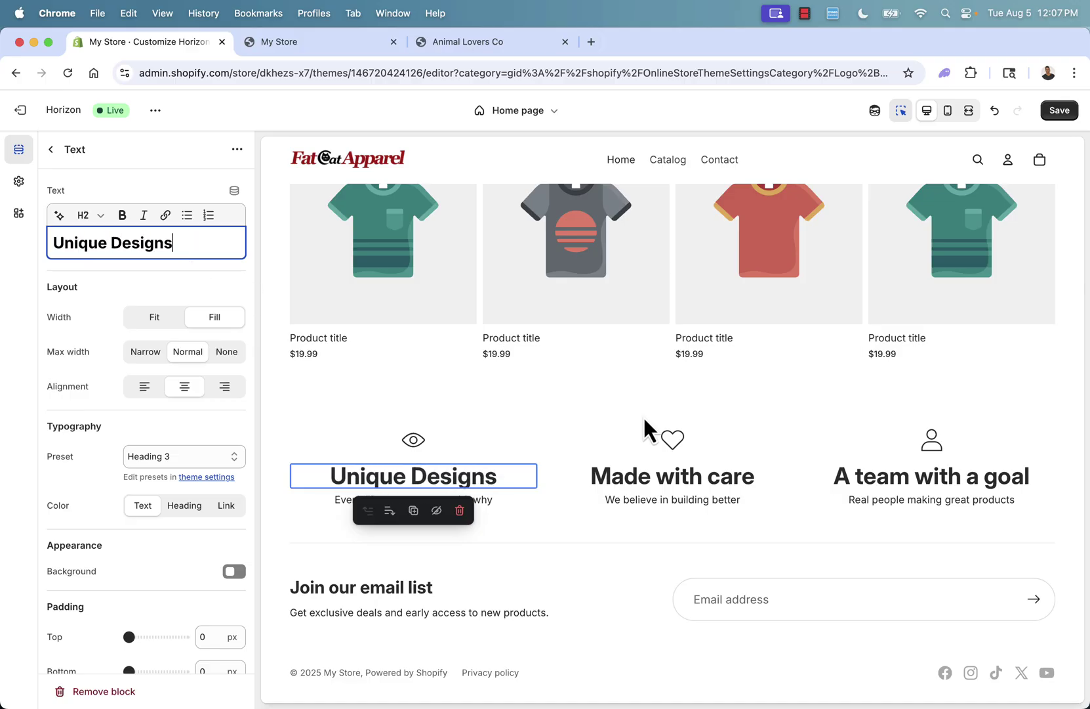
{"action": "left_click", "coordinate": [640, 435]}
{"action": "left_click", "coordinate": [676, 471]}
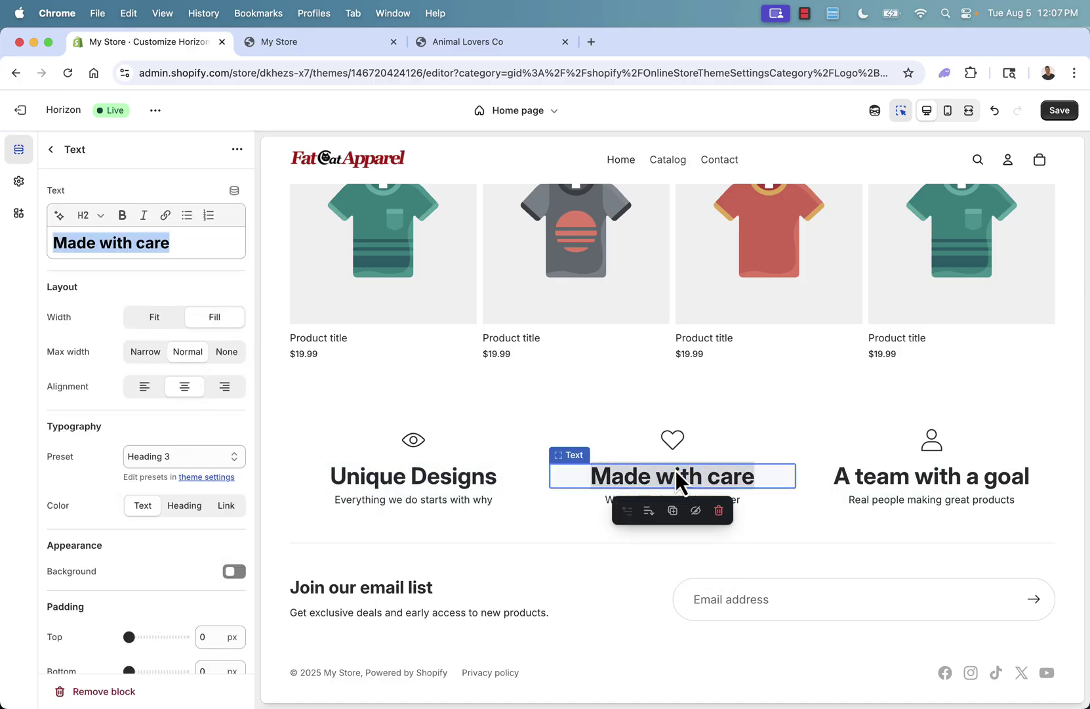
{"action": "type", "text": "For Cat Lovers"}
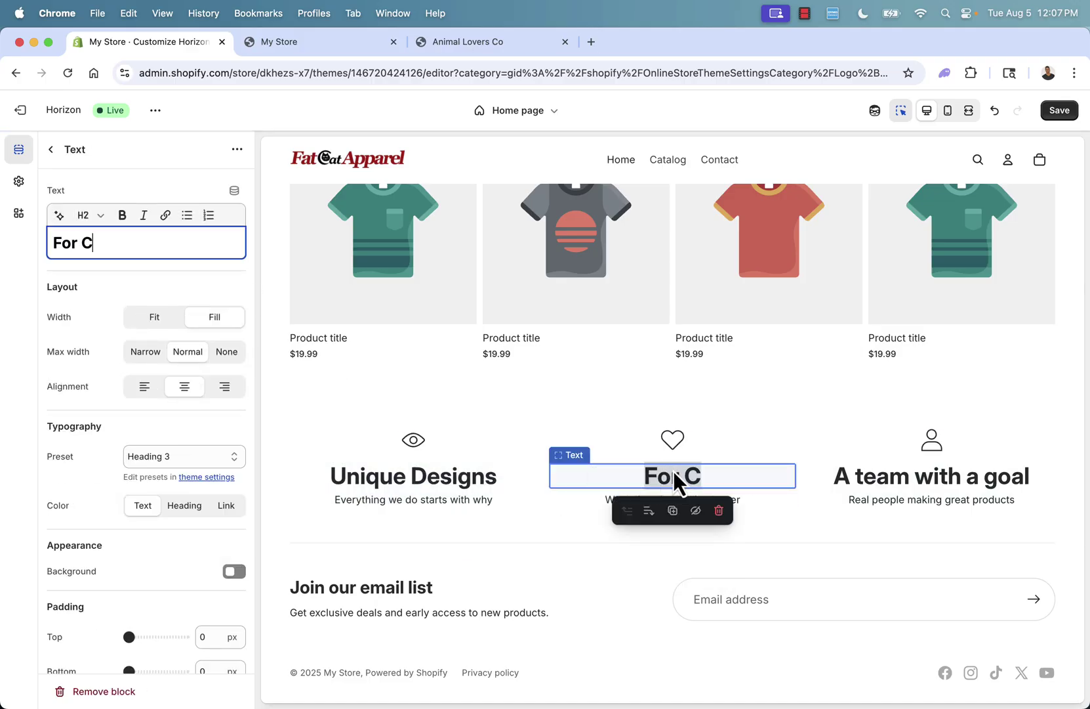
{"action": "left_click", "coordinate": [867, 553]}
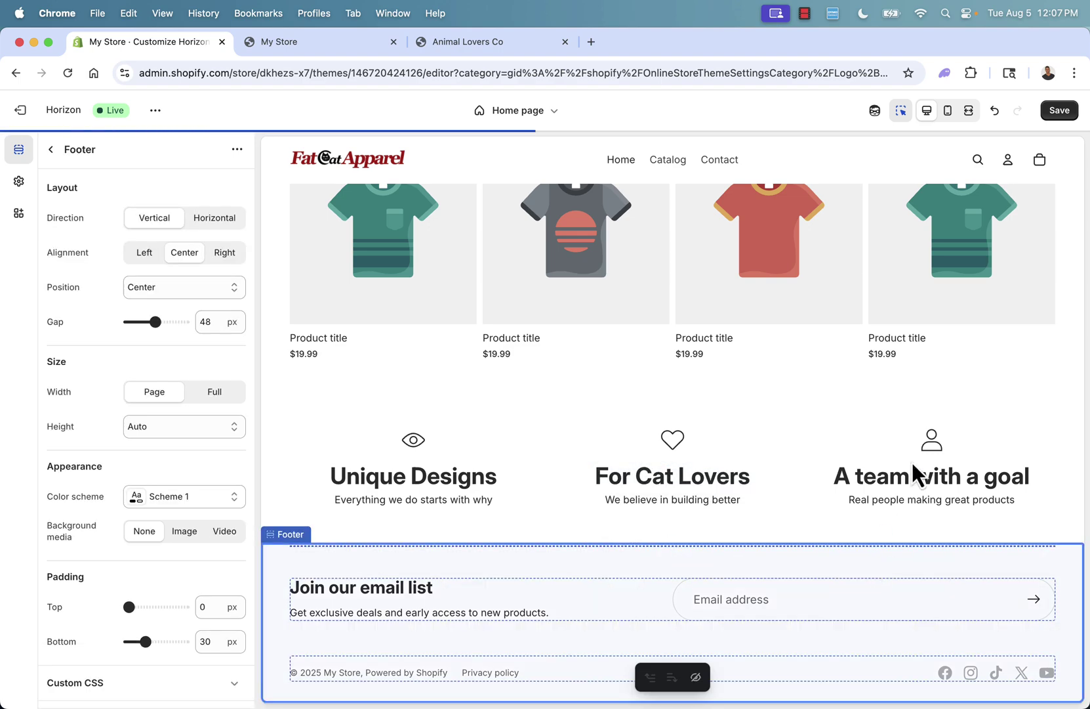
{"action": "left_click", "coordinate": [913, 474]}
{"action": "left_click", "coordinate": [913, 476]}
{"action": "type", "text": "Su"}
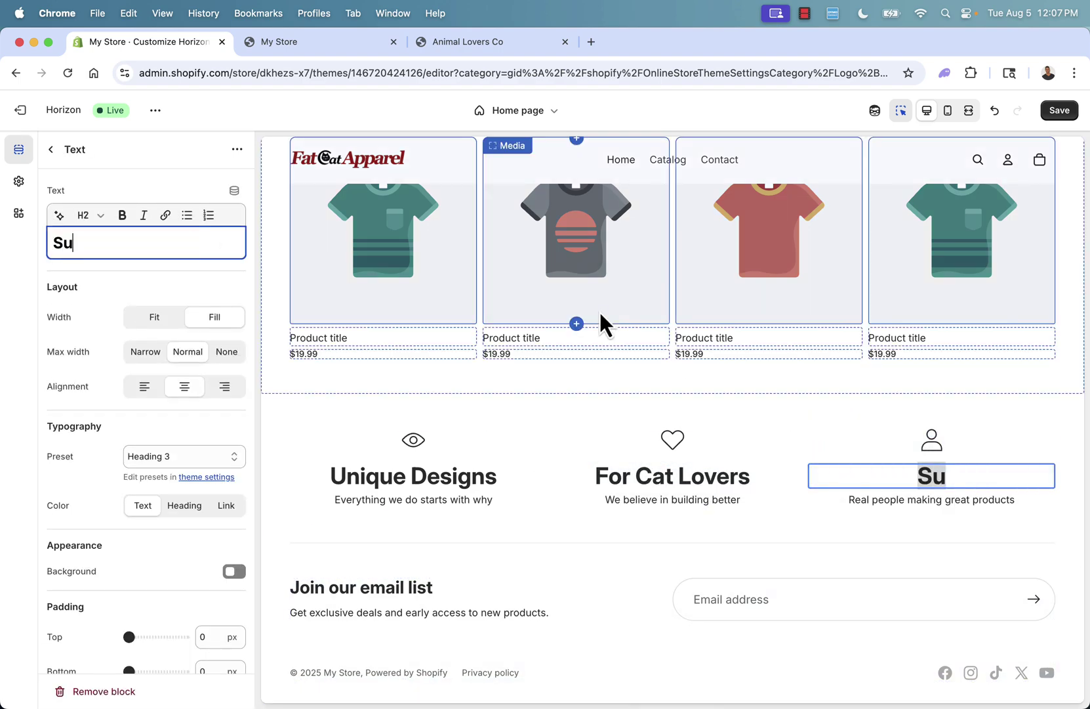
{"action": "type", "text": "per Soft Shirts!"}
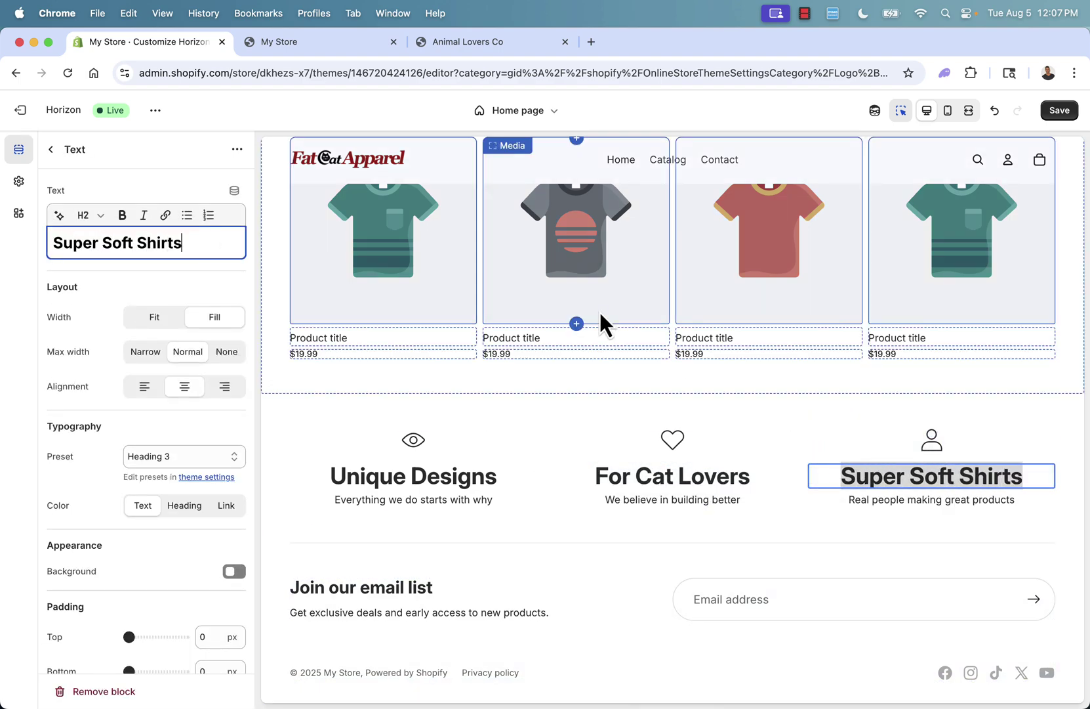
{"action": "left_click", "coordinate": [540, 506]}
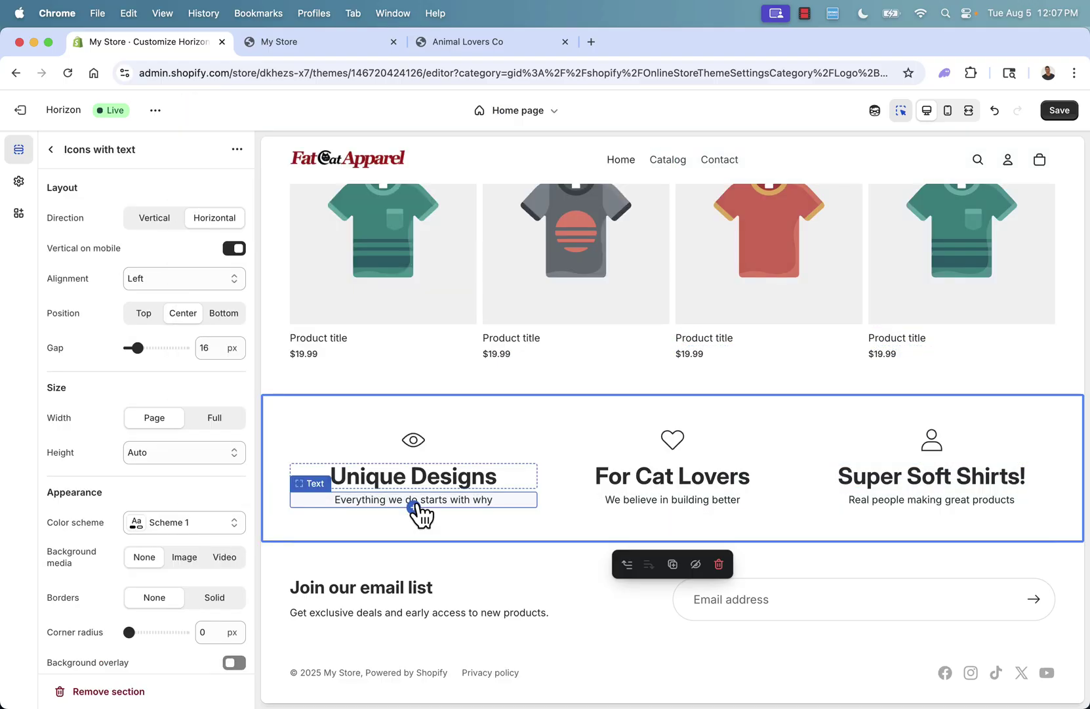
- Delete the 'Everything we do starts with why', 'We believe in building better' and 'Real people making great products' subtitles
{"action": "left_click", "coordinate": [443, 500]}
{"action": "key", "text": "BackSpace"}
{"action": "left_click", "coordinate": [639, 536]}
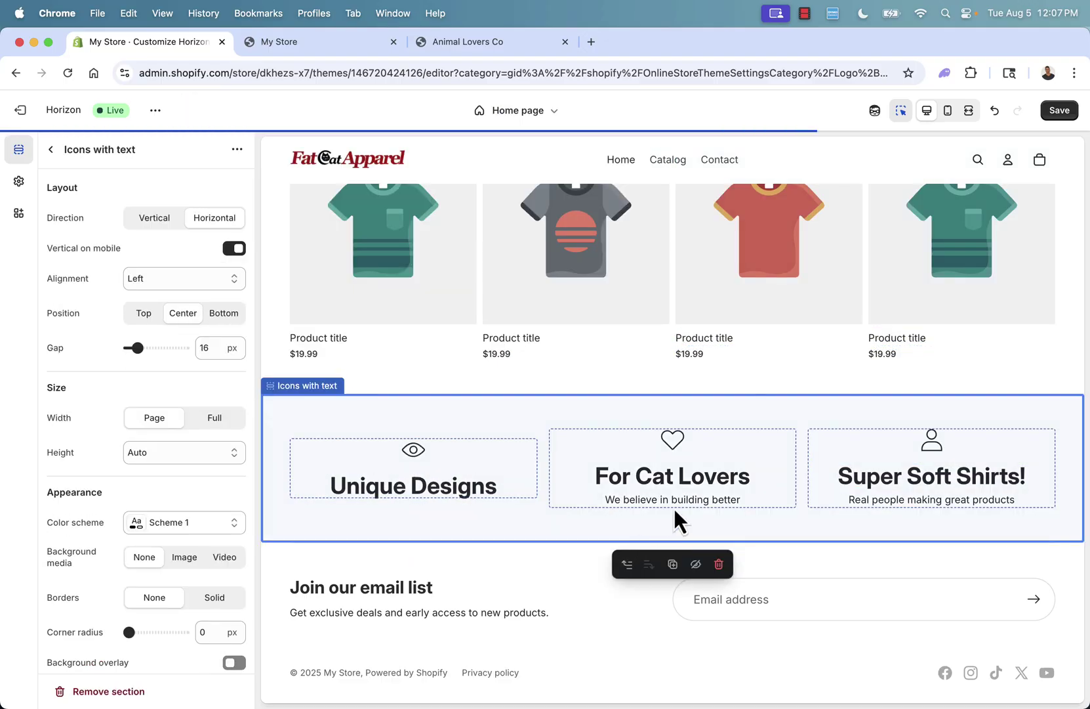
{"action": "left_click", "coordinate": [679, 506]}
{"action": "key", "text": "BackSpace"}
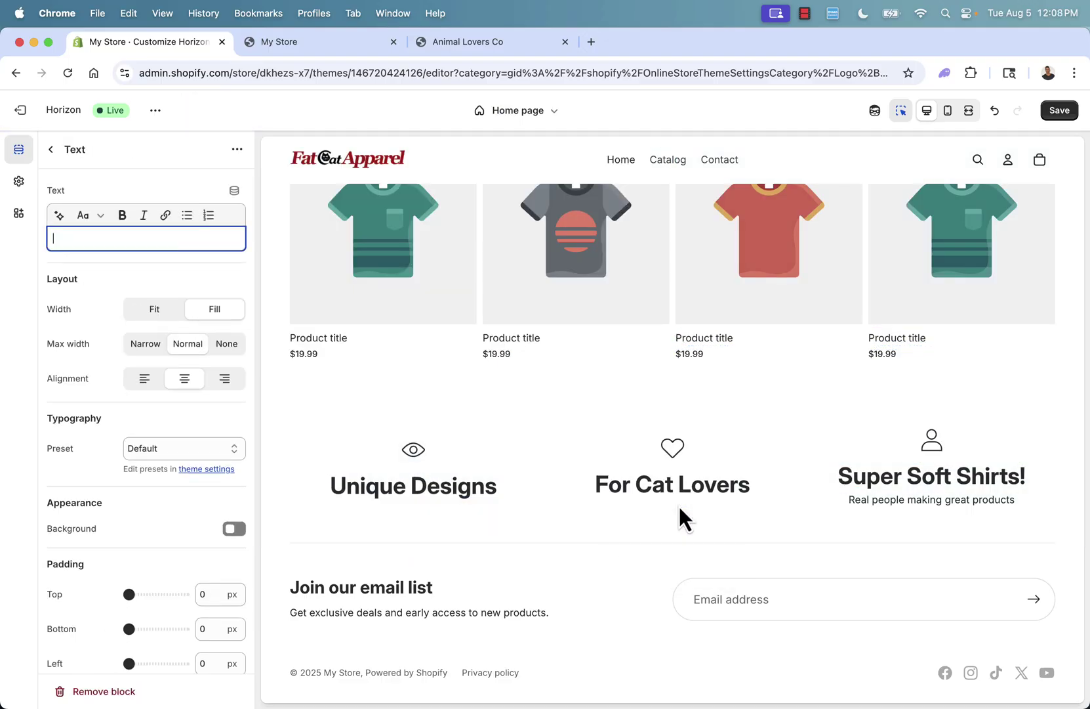
{"action": "left_click", "coordinate": [964, 501]}
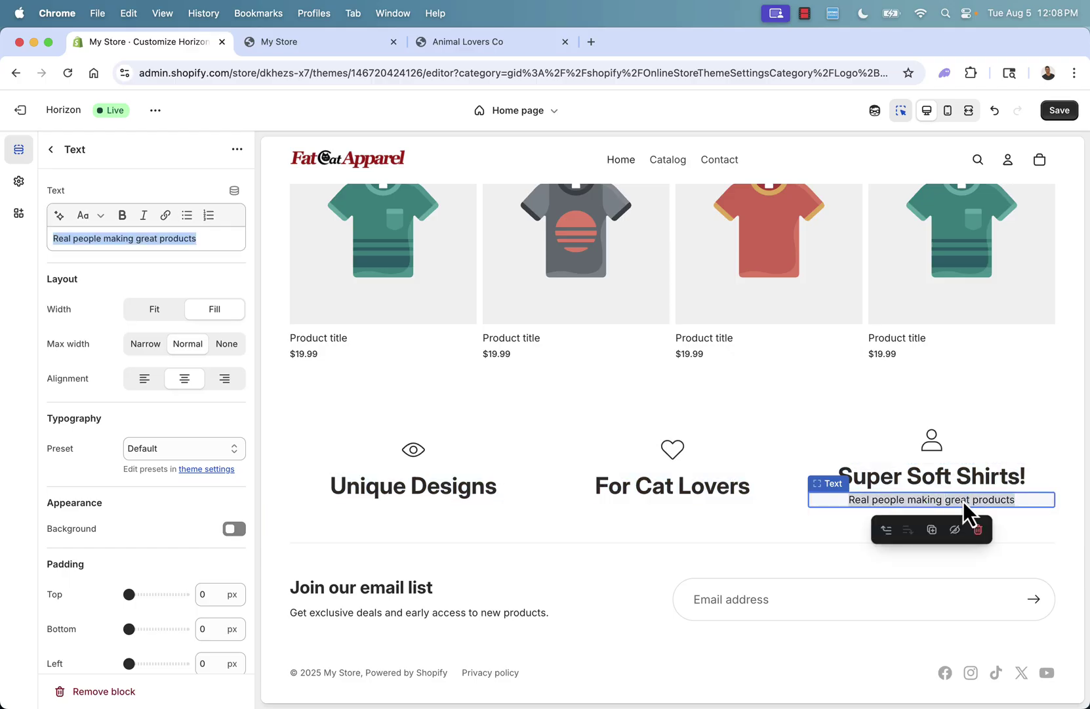
{"action": "key", "text": "BackSpace"}
{"action": "left_click", "coordinate": [702, 567]}
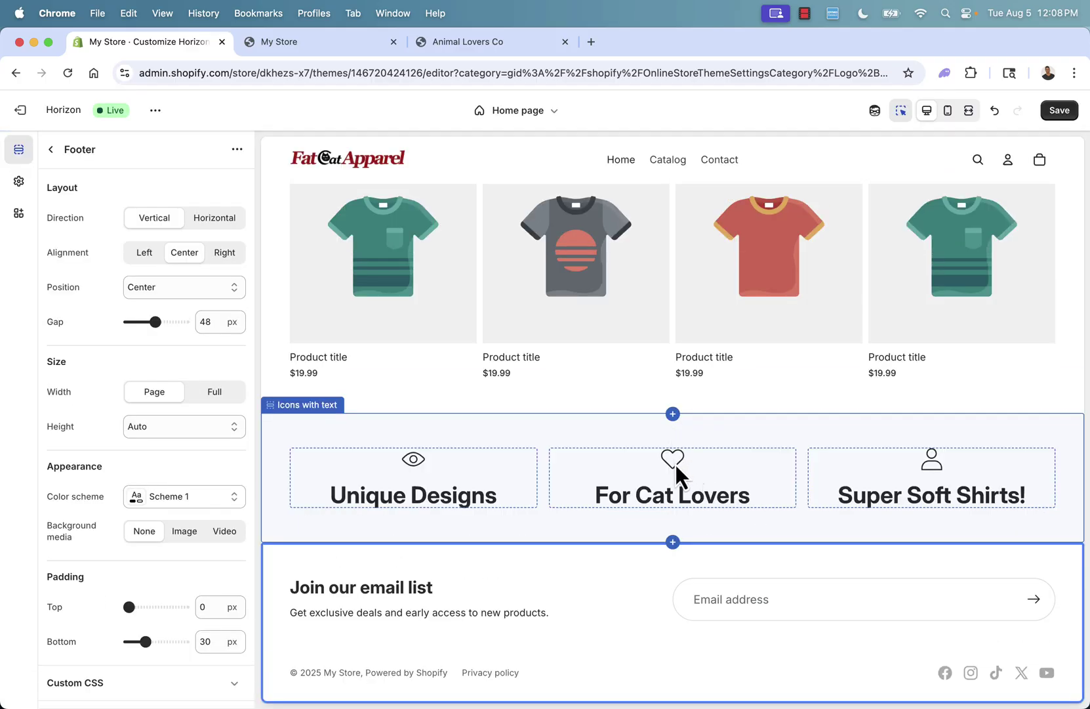
- Change the heart icon above For Cat Lovers to Box and return to the home page section list
{"action": "left_click", "coordinate": [674, 461]}
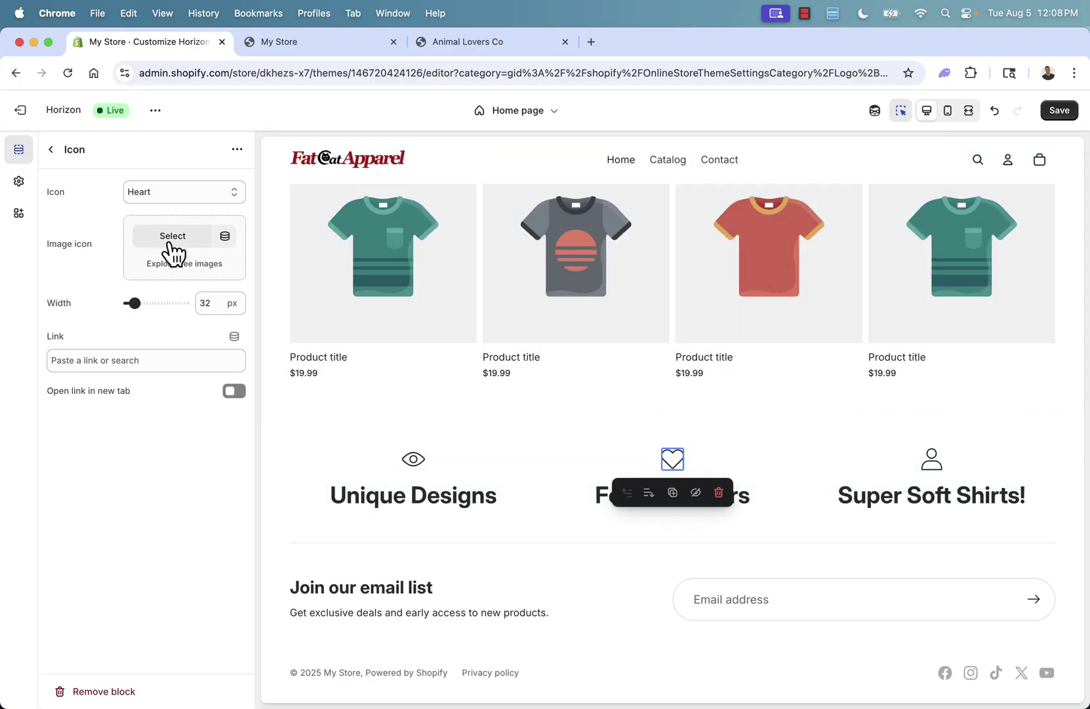
{"action": "left_click", "coordinate": [168, 202]}
{"action": "scroll", "coordinate": [161, 359], "scroll_direction": "down", "scroll_amount": 4}
{"action": "scroll", "coordinate": [177, 475], "scroll_direction": "up", "scroll_amount": 4}
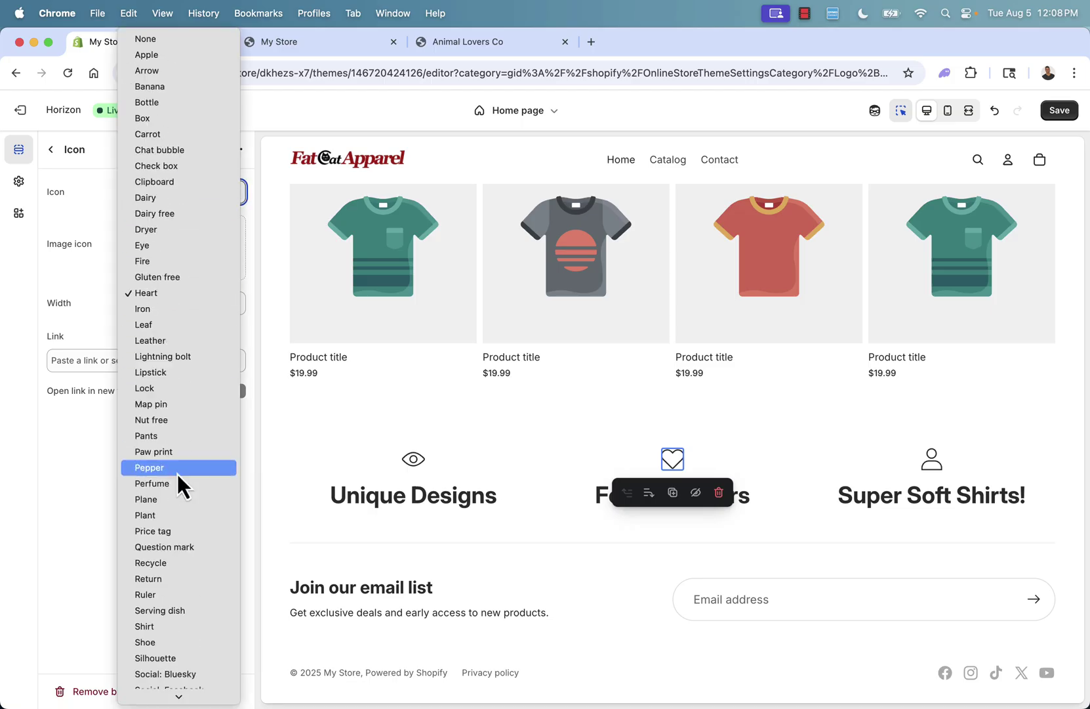
{"action": "left_click", "coordinate": [144, 121]}
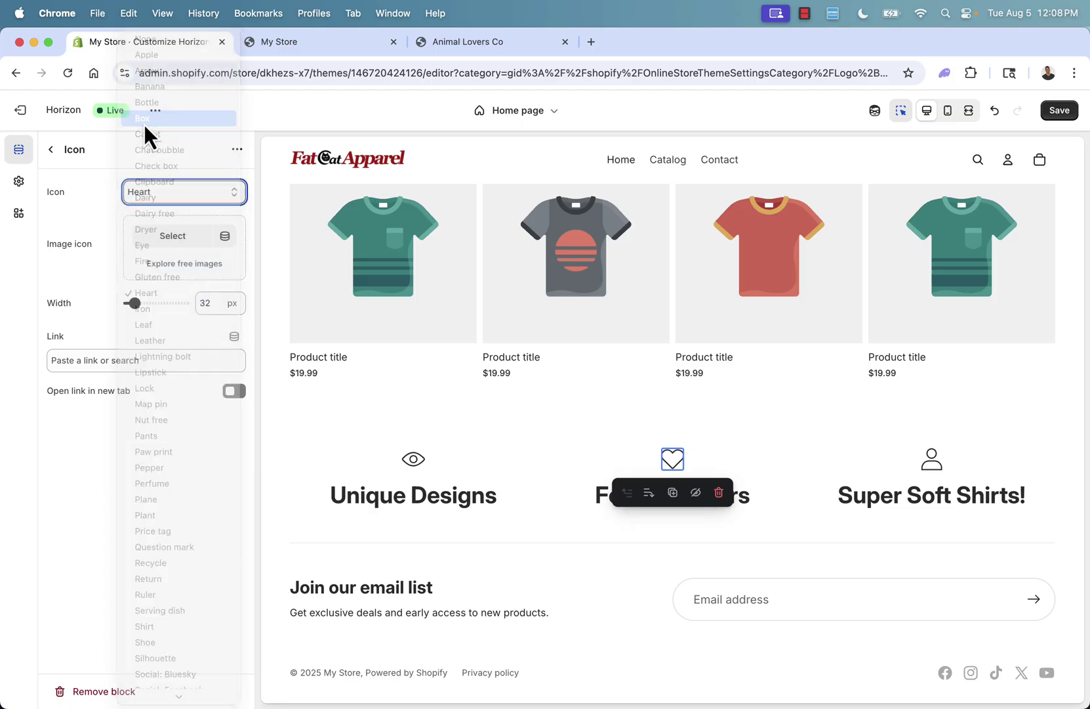
{"action": "left_click", "coordinate": [561, 434]}
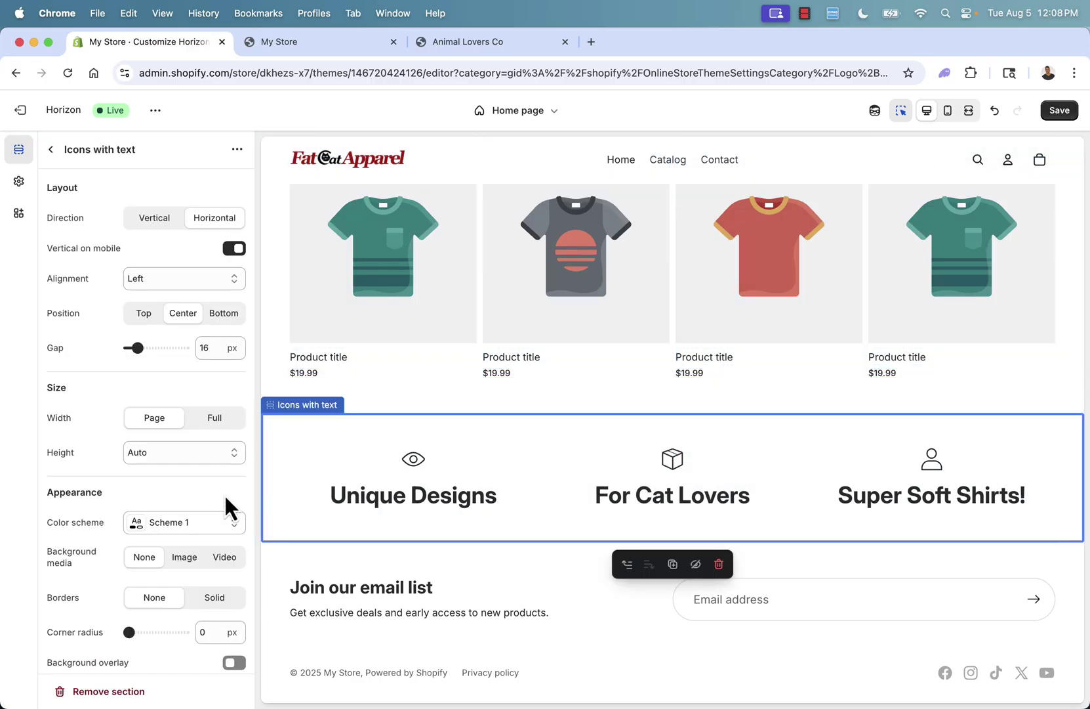
{"action": "scroll", "coordinate": [168, 366], "scroll_direction": "down", "scroll_amount": 3}
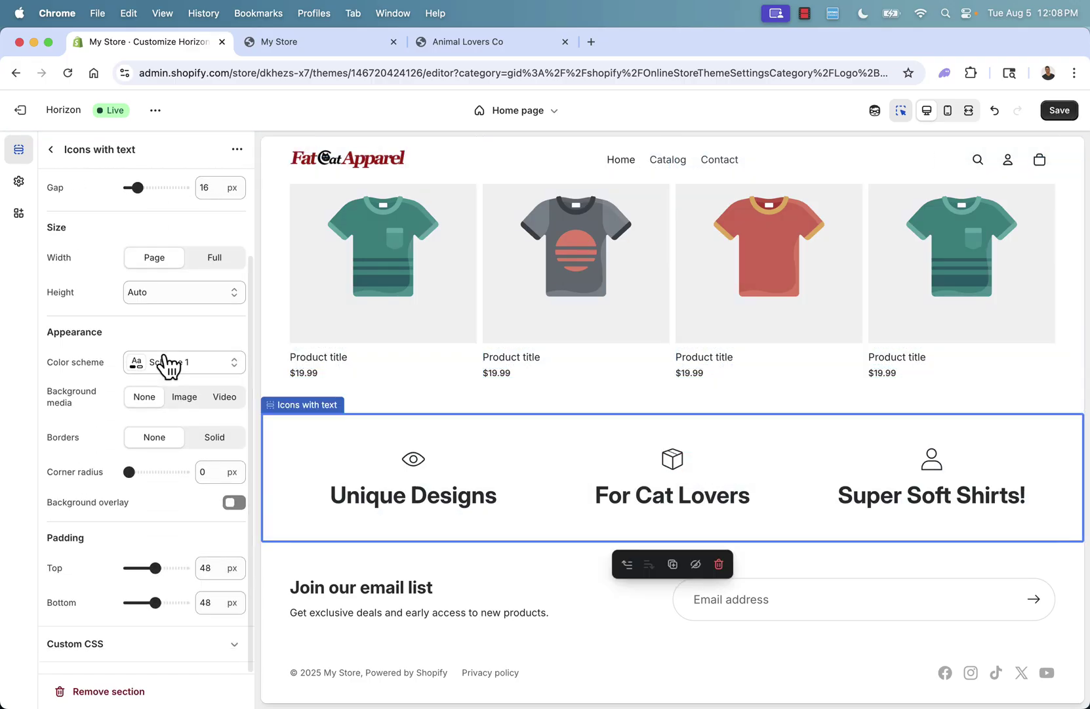
{"action": "scroll", "coordinate": [170, 365], "scroll_direction": "up", "scroll_amount": 3}
{"action": "left_click", "coordinate": [50, 150]}
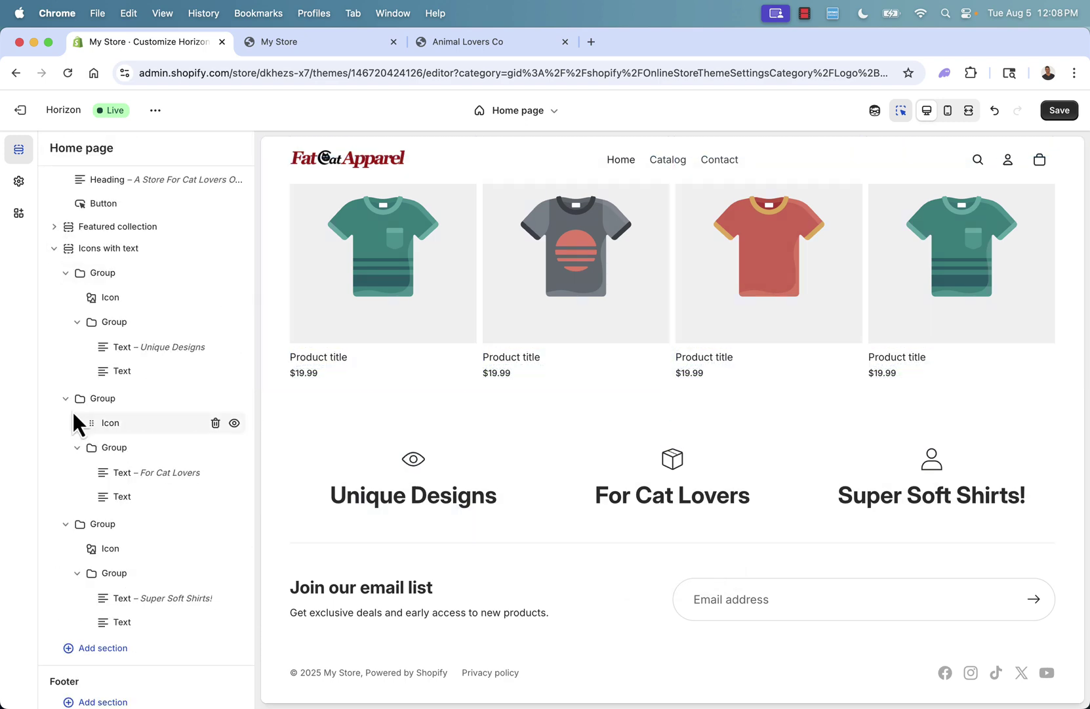
- Collapse Icons with text and add the Storytelling FAQ section beneath it
{"action": "left_click", "coordinate": [55, 249]}
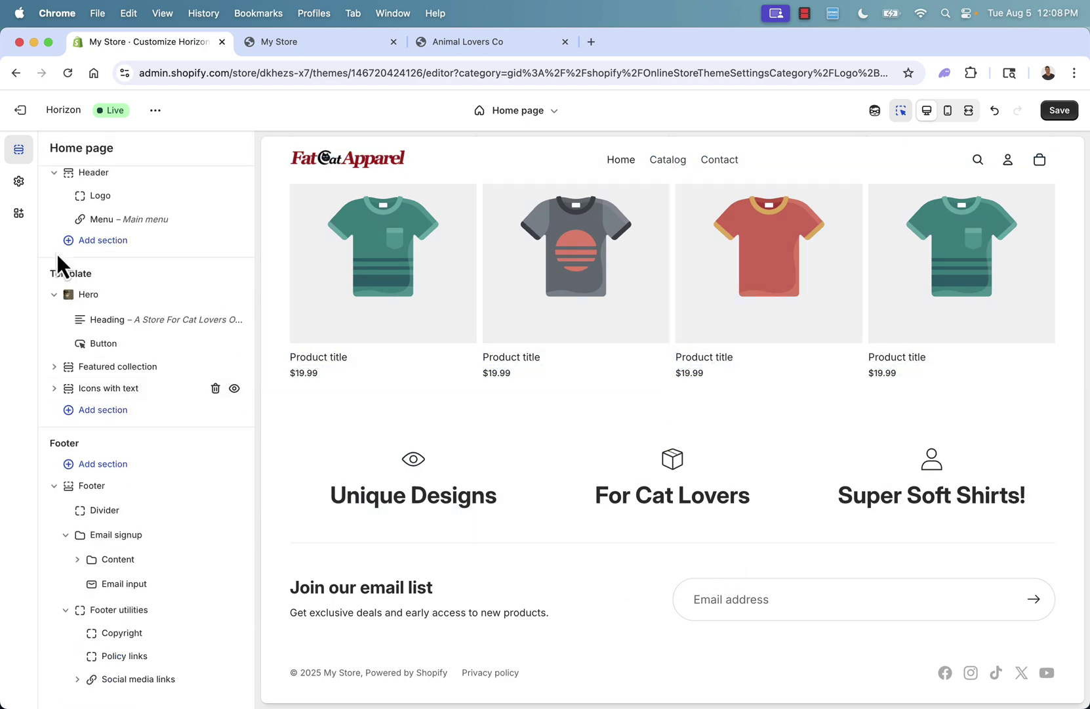
{"action": "left_click", "coordinate": [105, 411]}
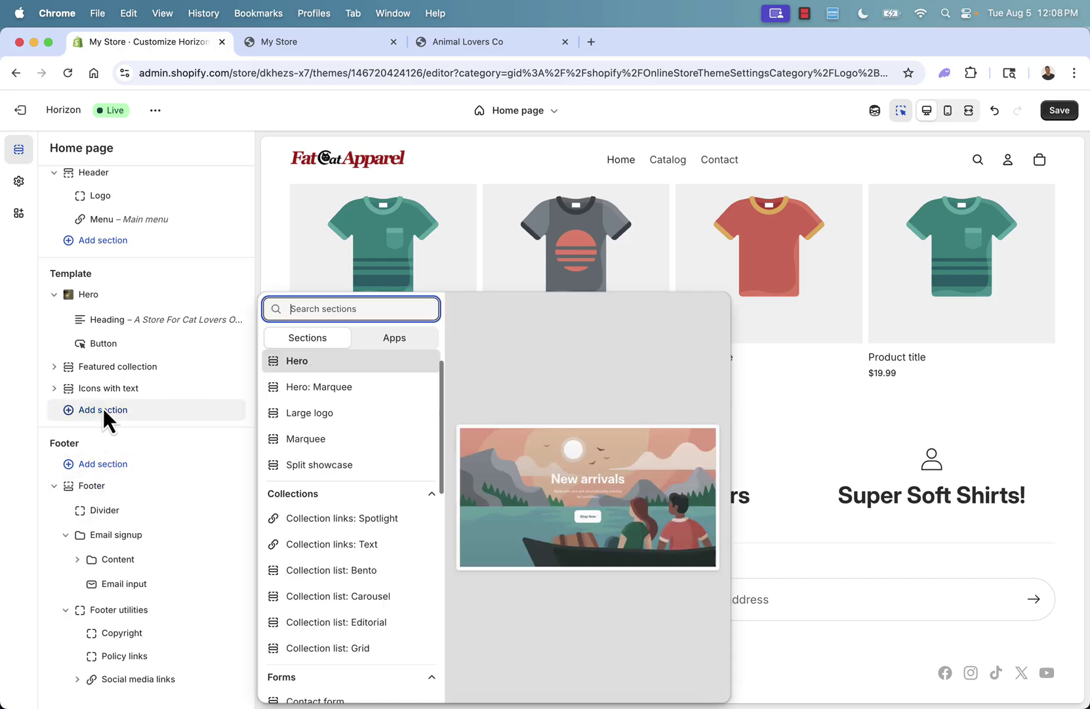
{"action": "scroll", "coordinate": [397, 496], "scroll_direction": "down", "scroll_amount": 3}
{"action": "scroll", "coordinate": [398, 497], "scroll_direction": "down", "scroll_amount": 5}
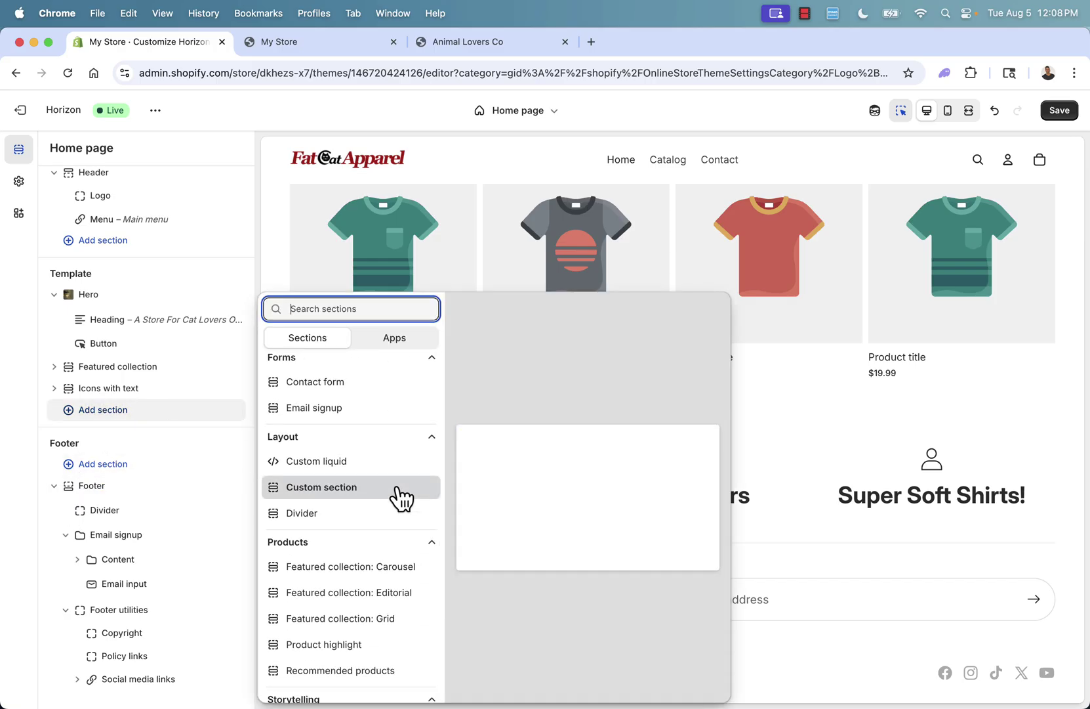
{"action": "scroll", "coordinate": [368, 508], "scroll_direction": "down", "scroll_amount": 5}
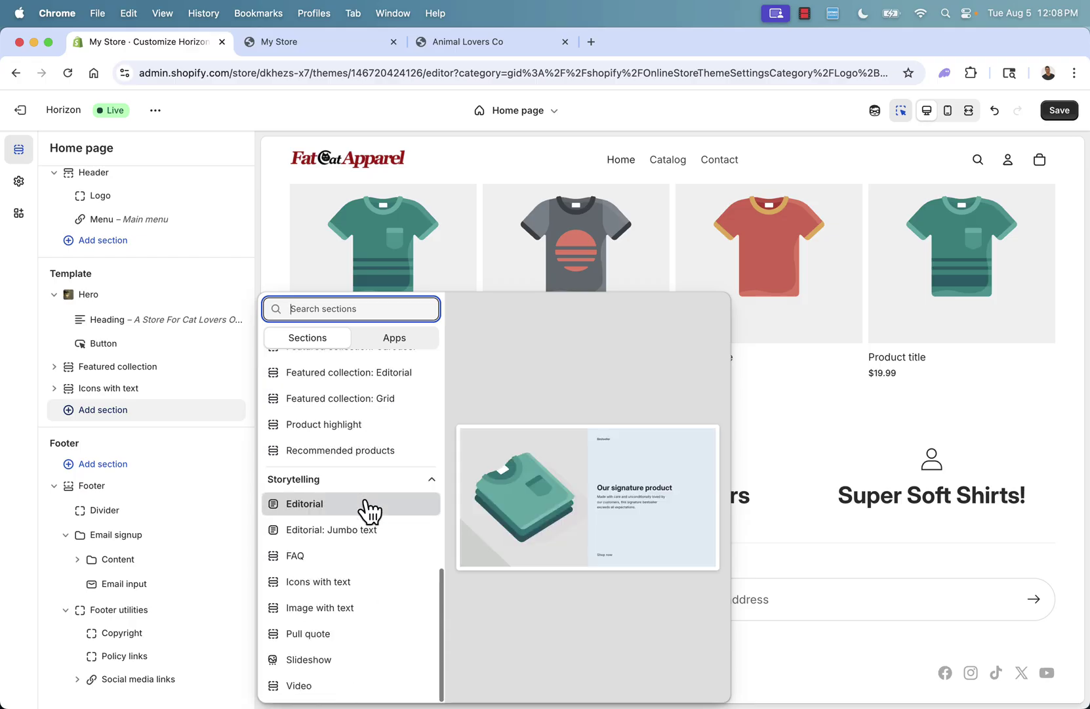
{"action": "left_click", "coordinate": [360, 561]}
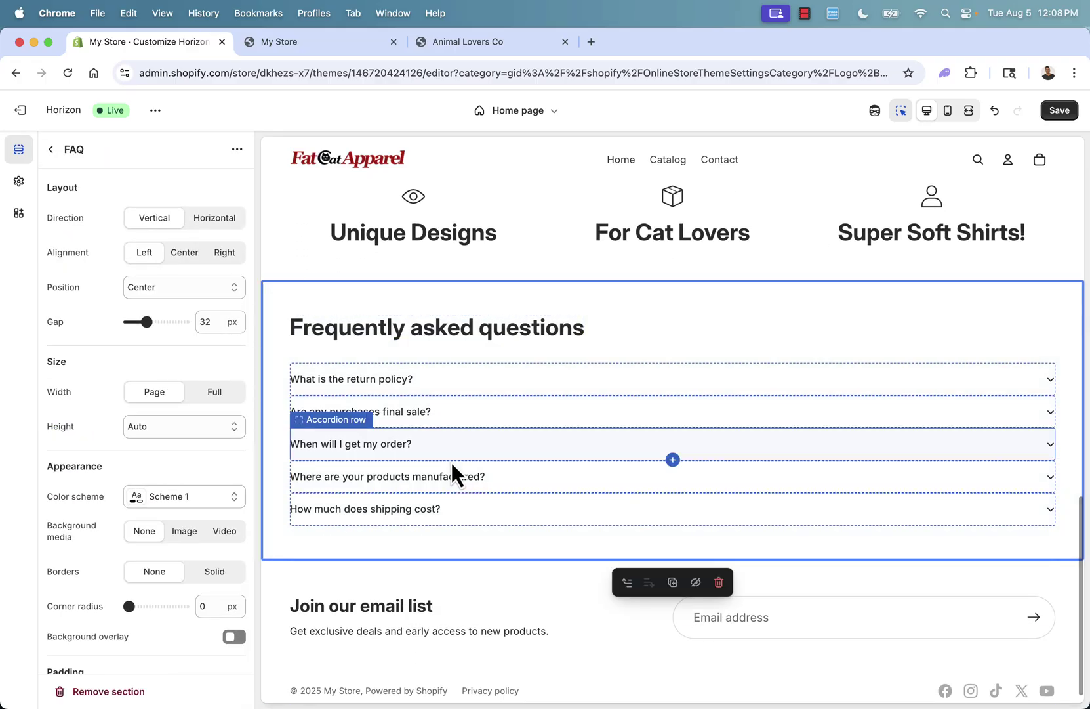
- Save, rewrite the first FAQ answer as a 30 day no-questions return policy, and save again
{"action": "left_click", "coordinate": [1058, 110]}
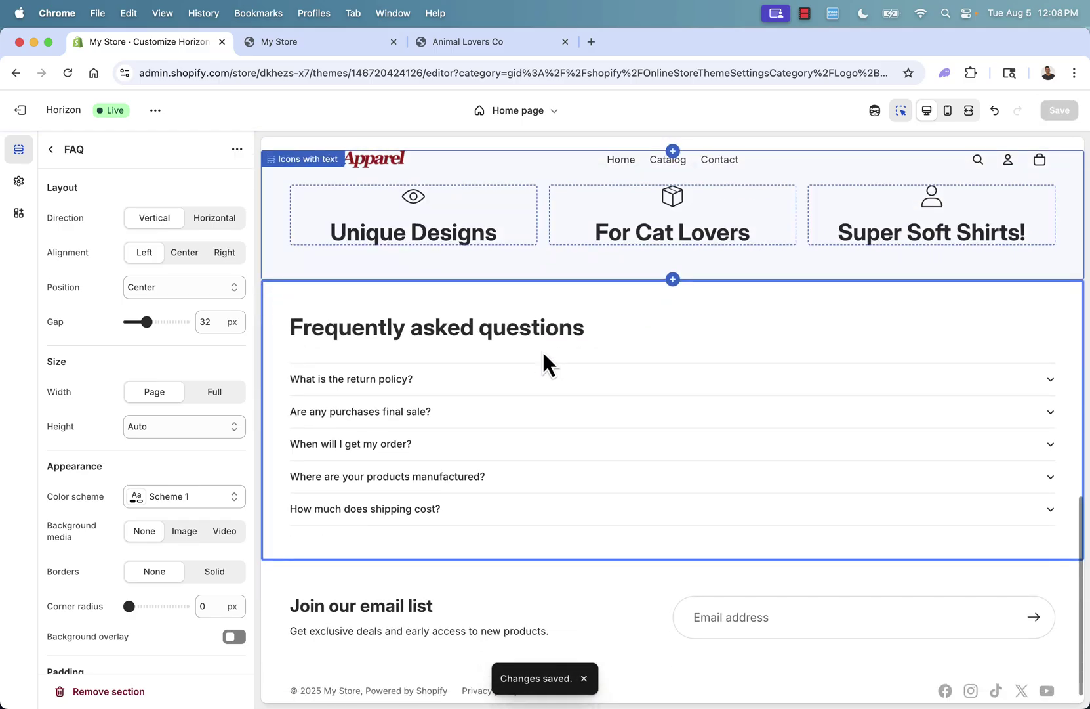
{"action": "left_click", "coordinate": [348, 383]}
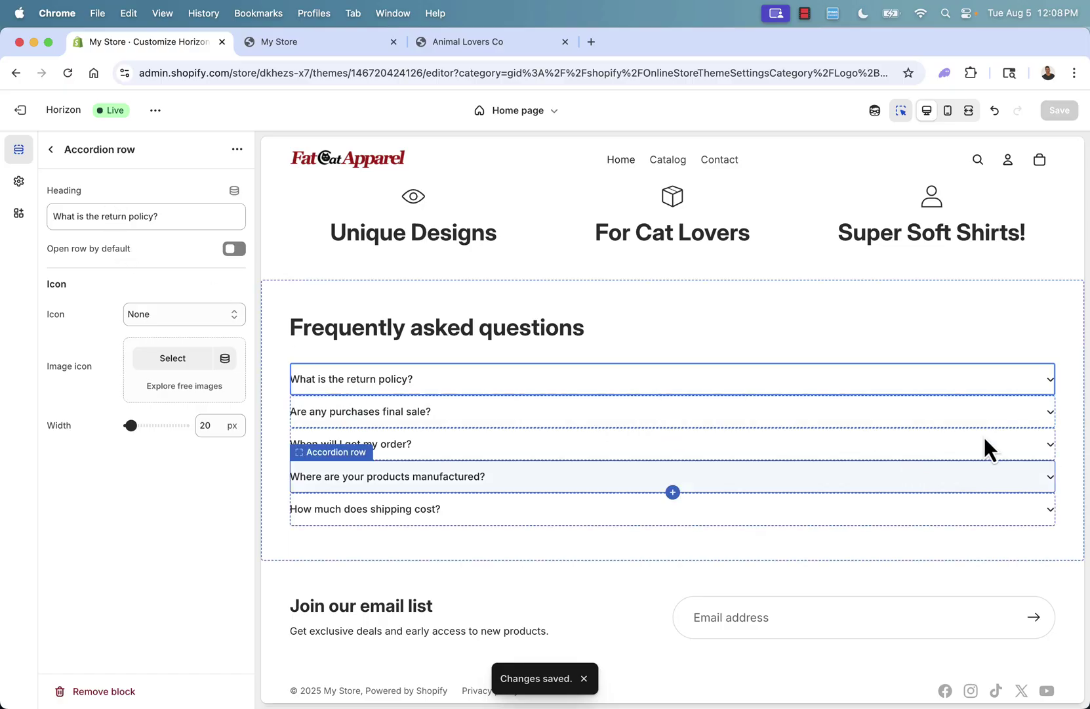
{"action": "left_click", "coordinate": [1050, 381]}
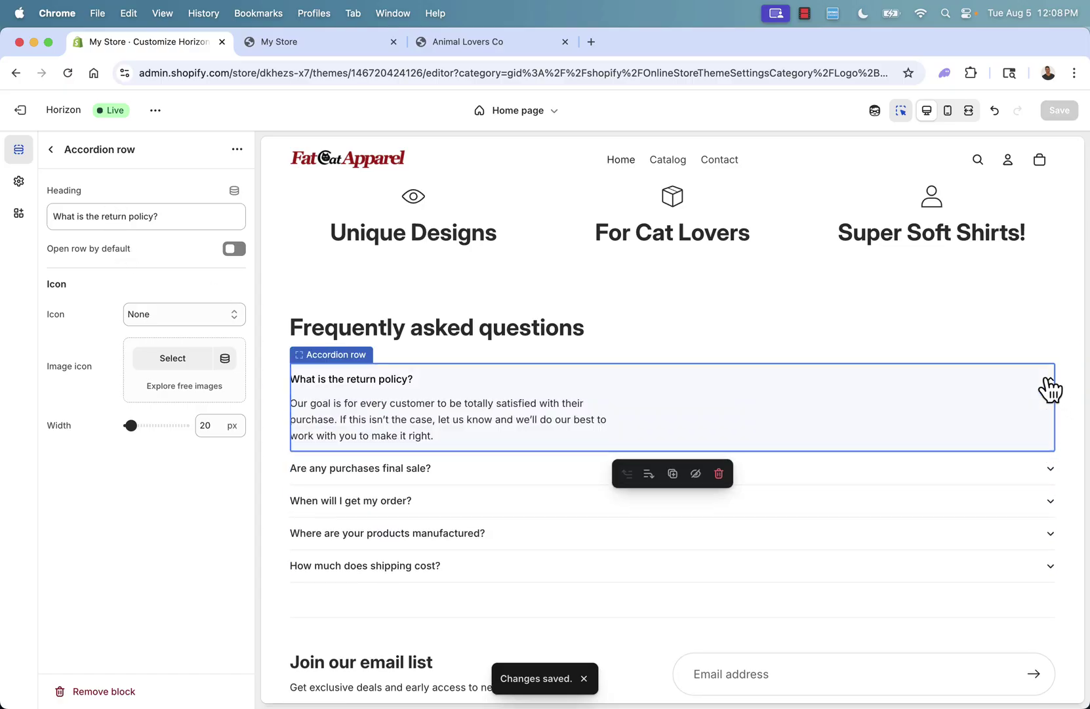
{"action": "left_click", "coordinate": [423, 432]}
{"action": "type", "text": "Enter in whatee"}
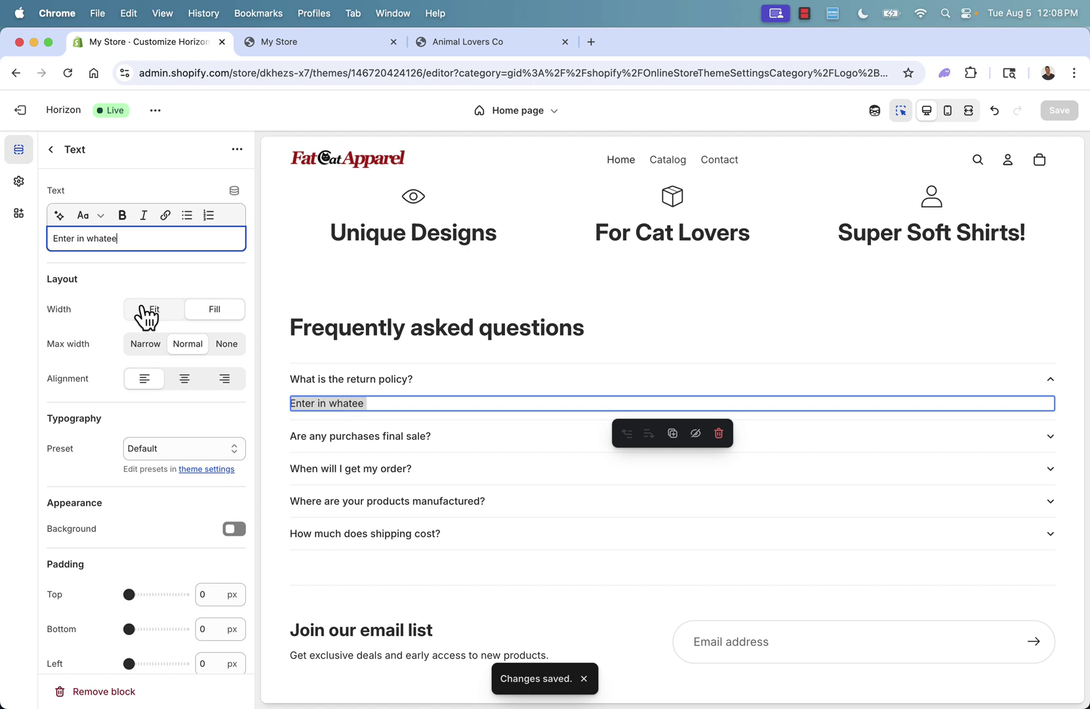
{"action": "type", "text": "30"}
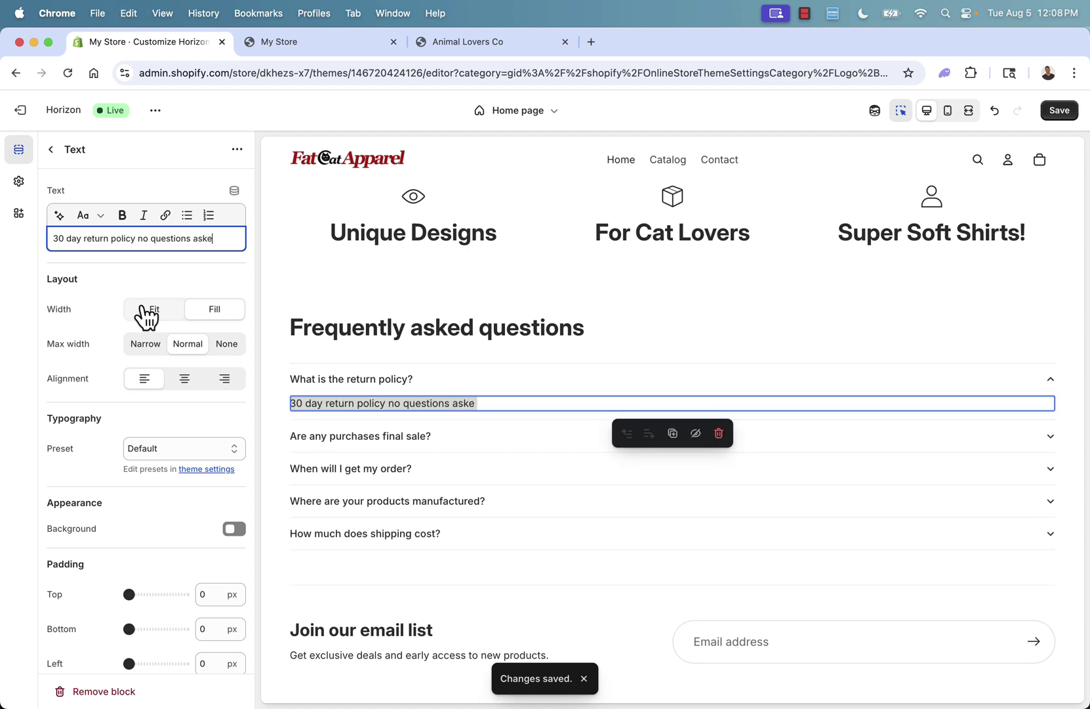
{"action": "type", "text": " We make it super sim"}
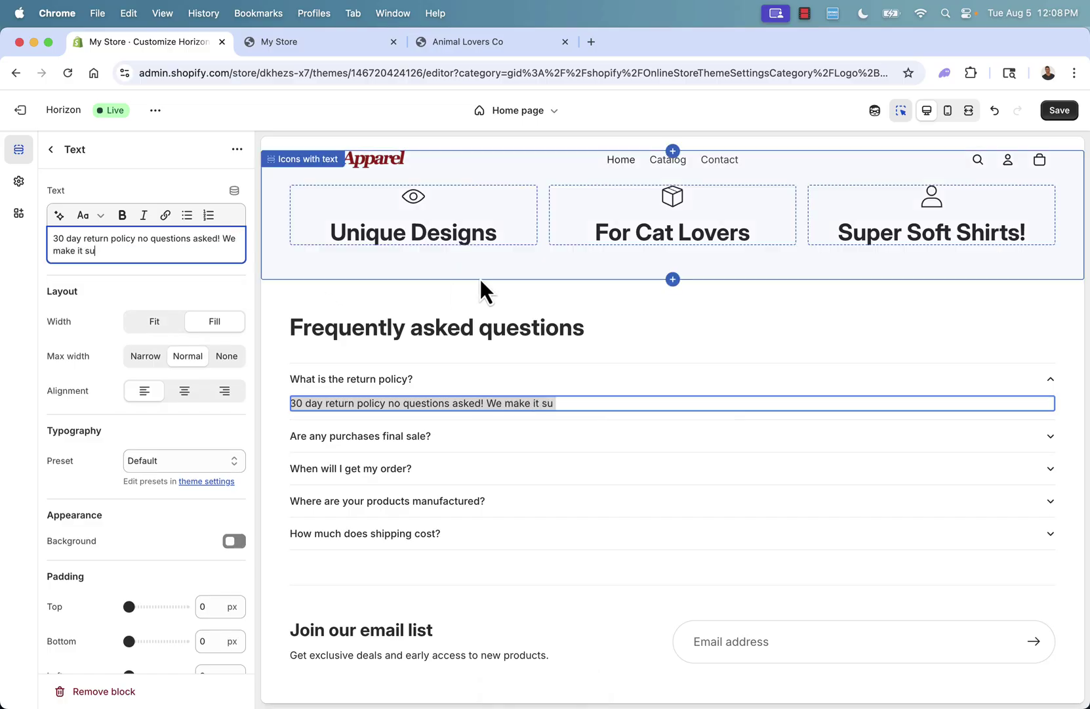
{"action": "type", "text": "ple."}
{"action": "left_click", "coordinate": [1059, 110]}
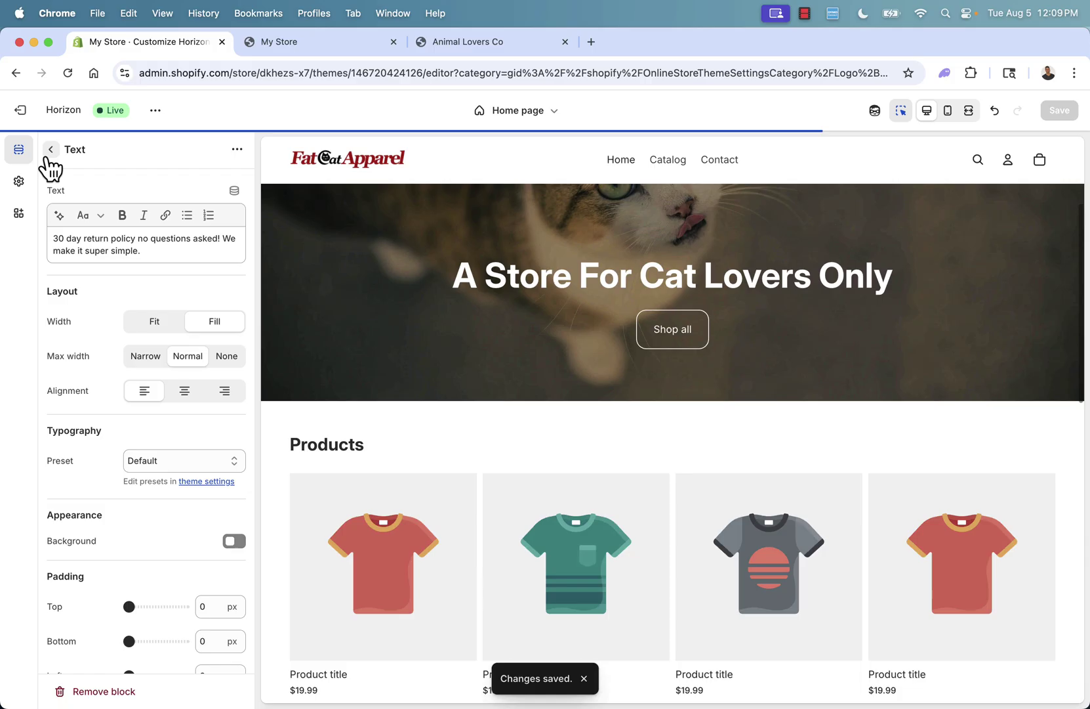
{"action": "left_click", "coordinate": [47, 152]}
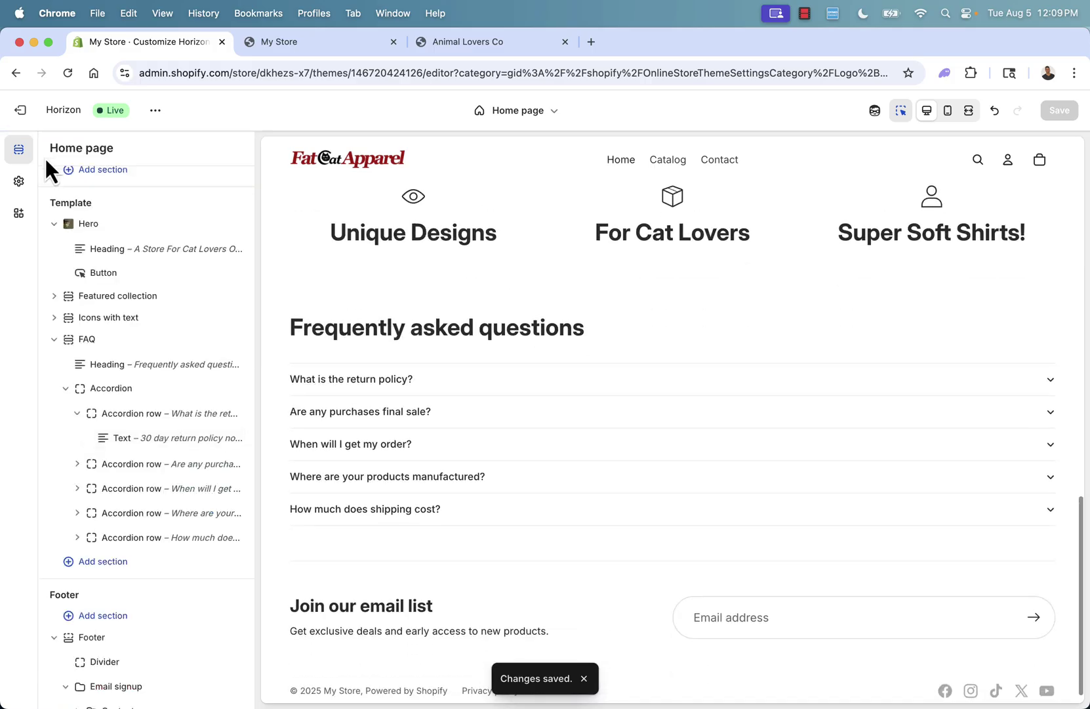
- Collapse the FAQ outline and add a Storytelling Image with text section below it
{"action": "left_click", "coordinate": [54, 339]}
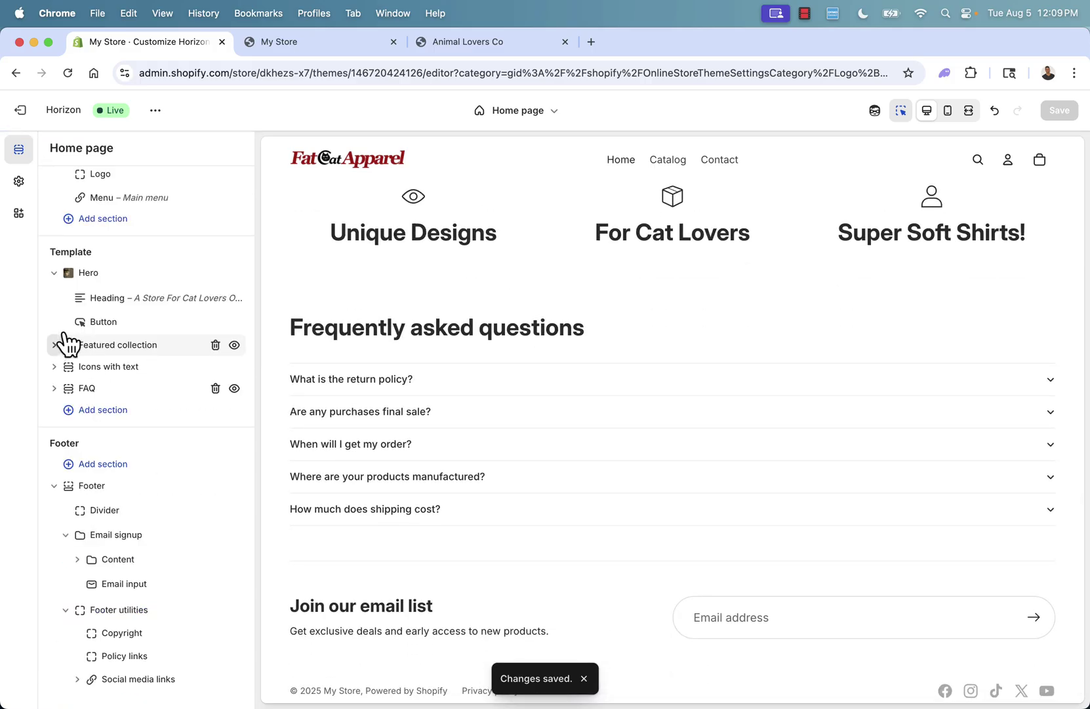
{"action": "left_click", "coordinate": [120, 412]}
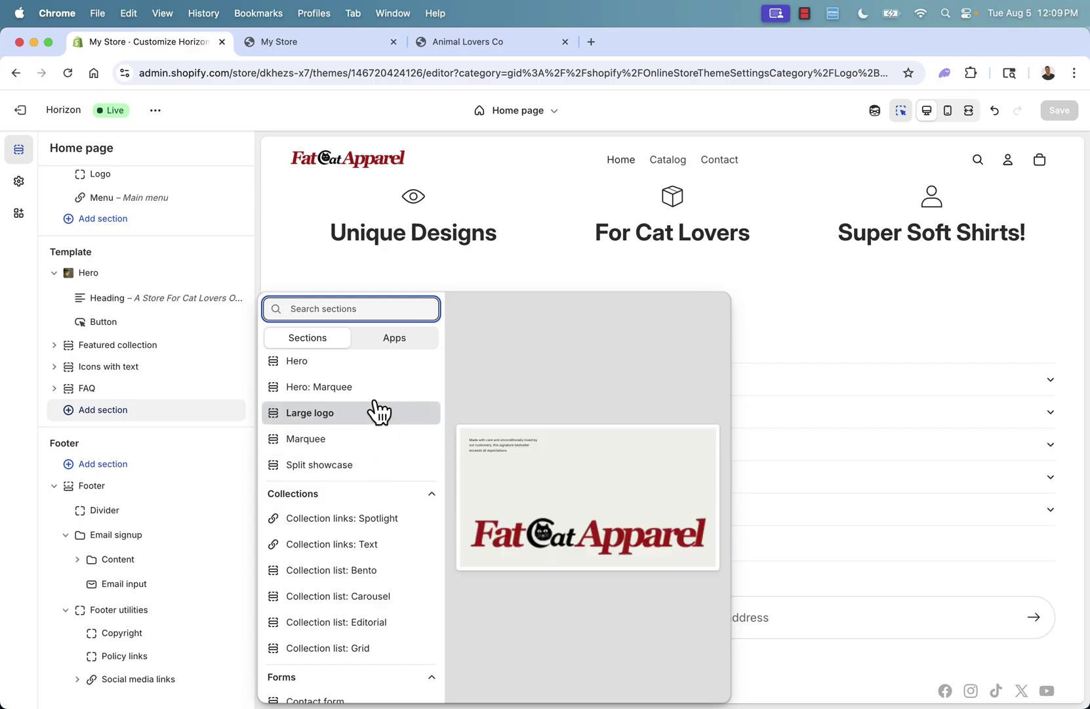
{"action": "scroll", "coordinate": [378, 395], "scroll_direction": "down", "scroll_amount": 10}
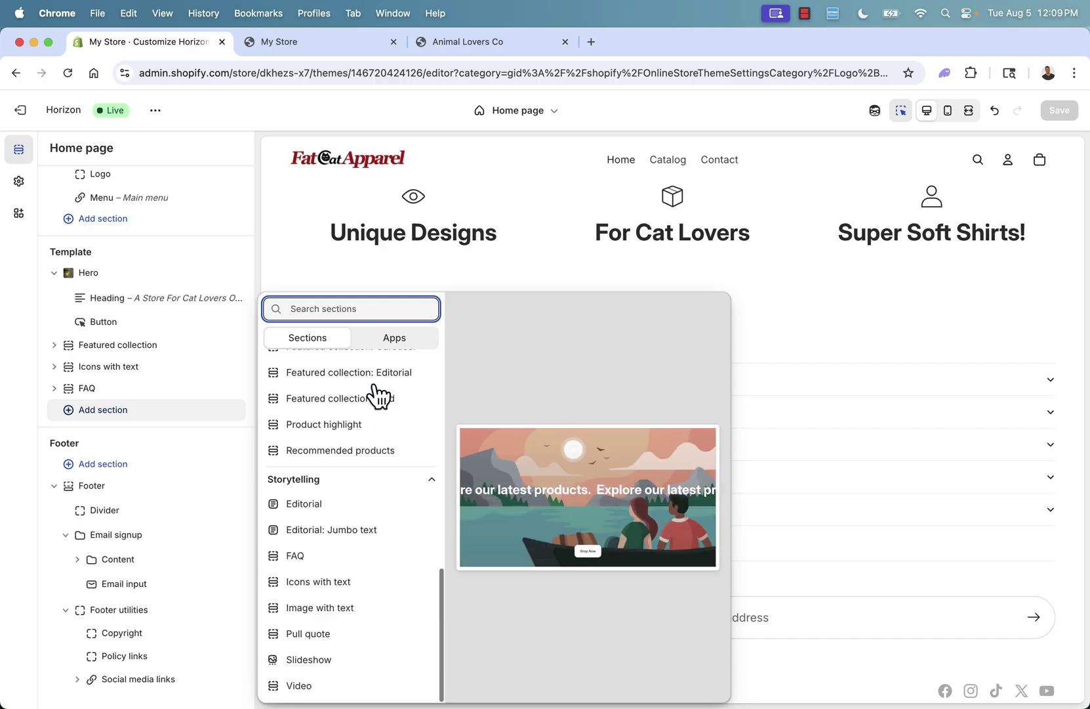
{"action": "left_click", "coordinate": [353, 607]}
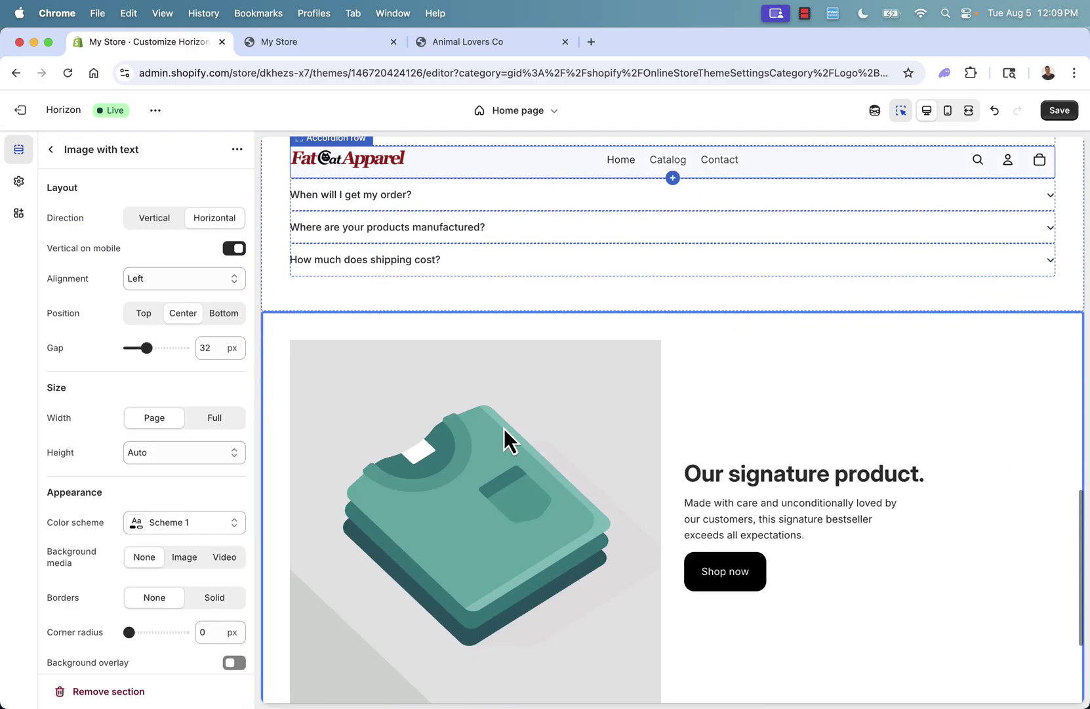
- Replace the folded shirt image with a cat photo found by searching free images for 'cats'
{"action": "left_click", "coordinate": [499, 438]}
{"action": "left_click", "coordinate": [196, 234]}
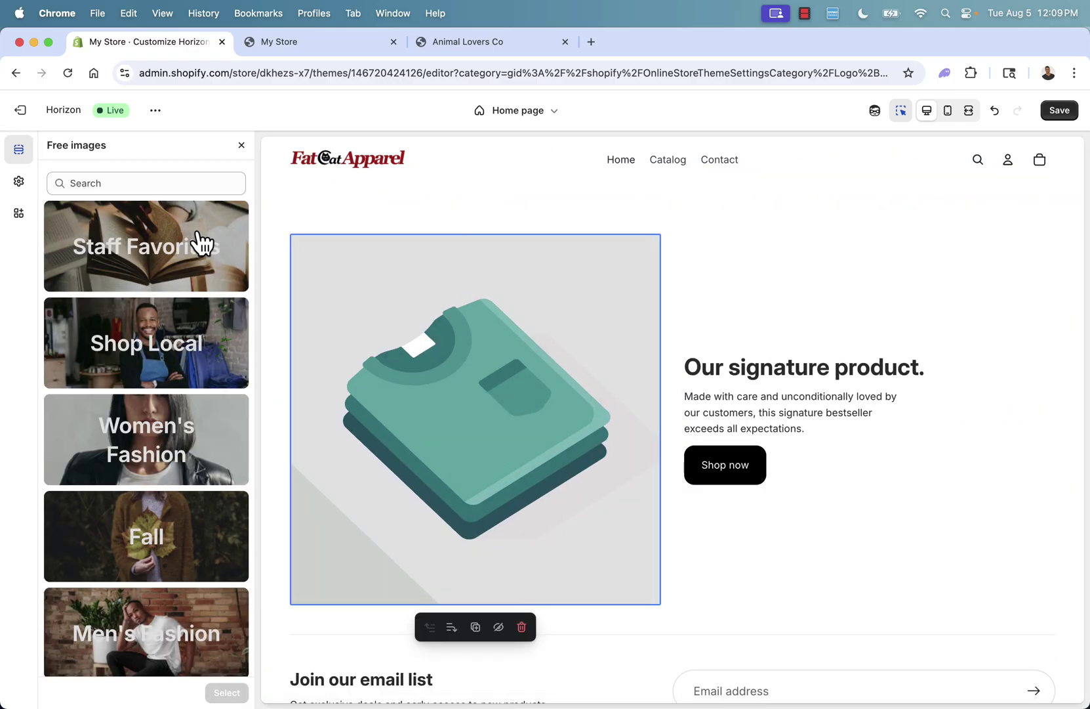
{"action": "left_click", "coordinate": [171, 183]}
{"action": "type", "text": "cats"}
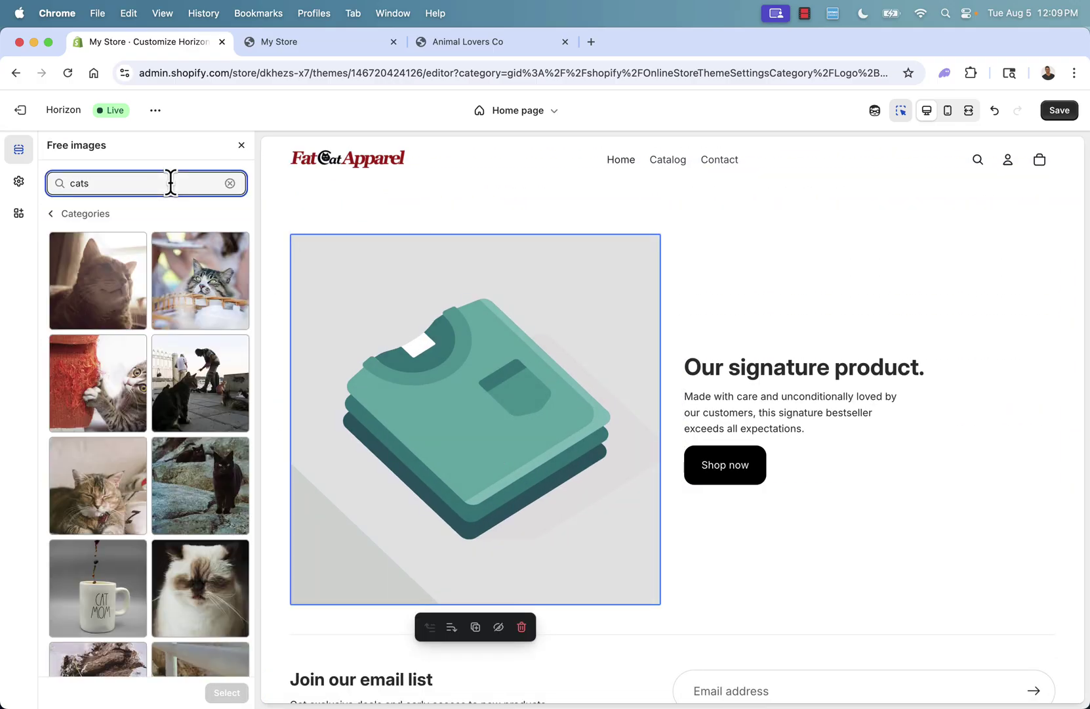
{"action": "left_click", "coordinate": [200, 292]}
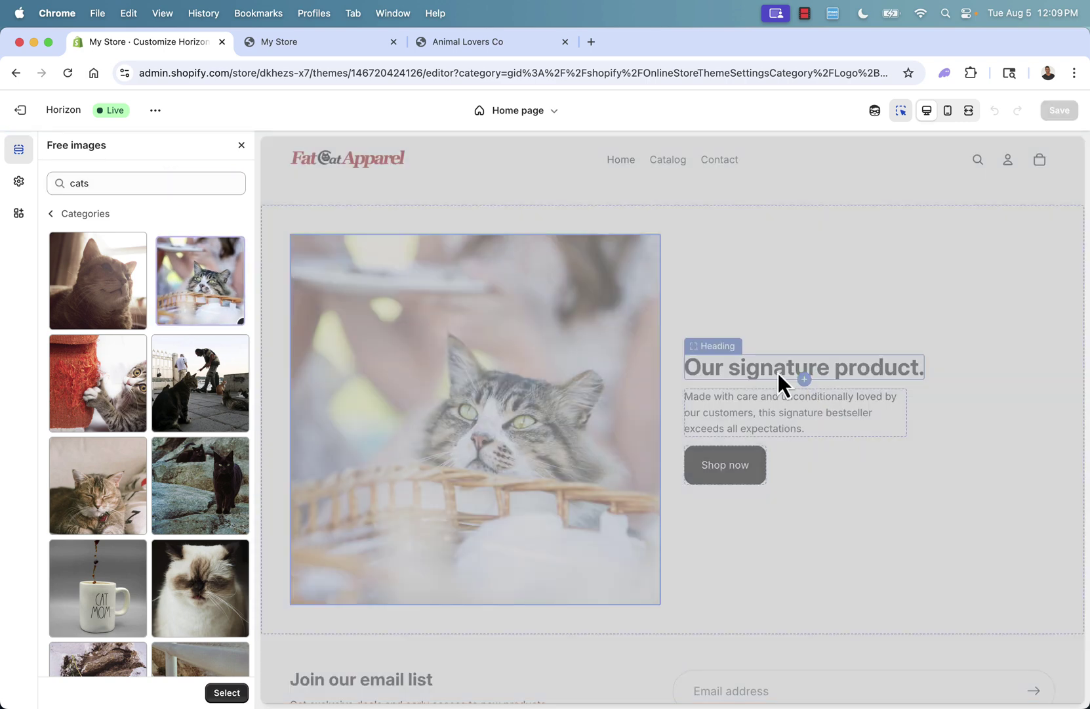
- Change the heading to 'Made By Cat Lovers, For Cat Lovers', keep Shop now linked to All Products, and save
{"action": "left_click", "coordinate": [778, 375]}
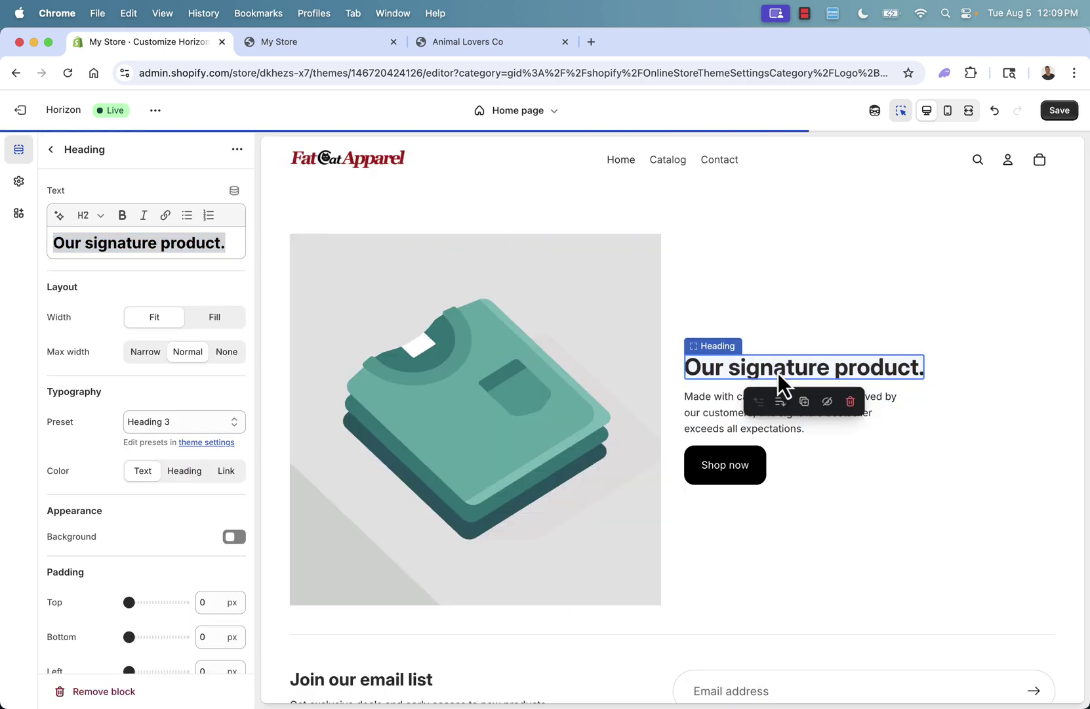
{"action": "type", "text": "Made "}
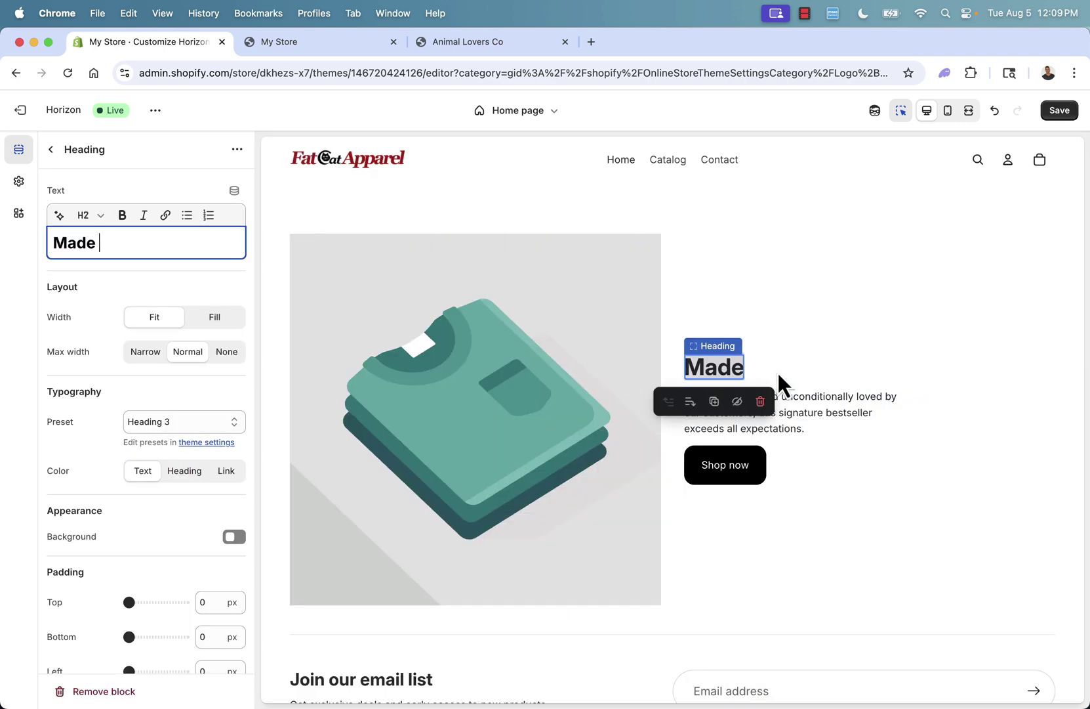
{"action": "type", "text": "By Cat Lovers, For Cat Lovers"}
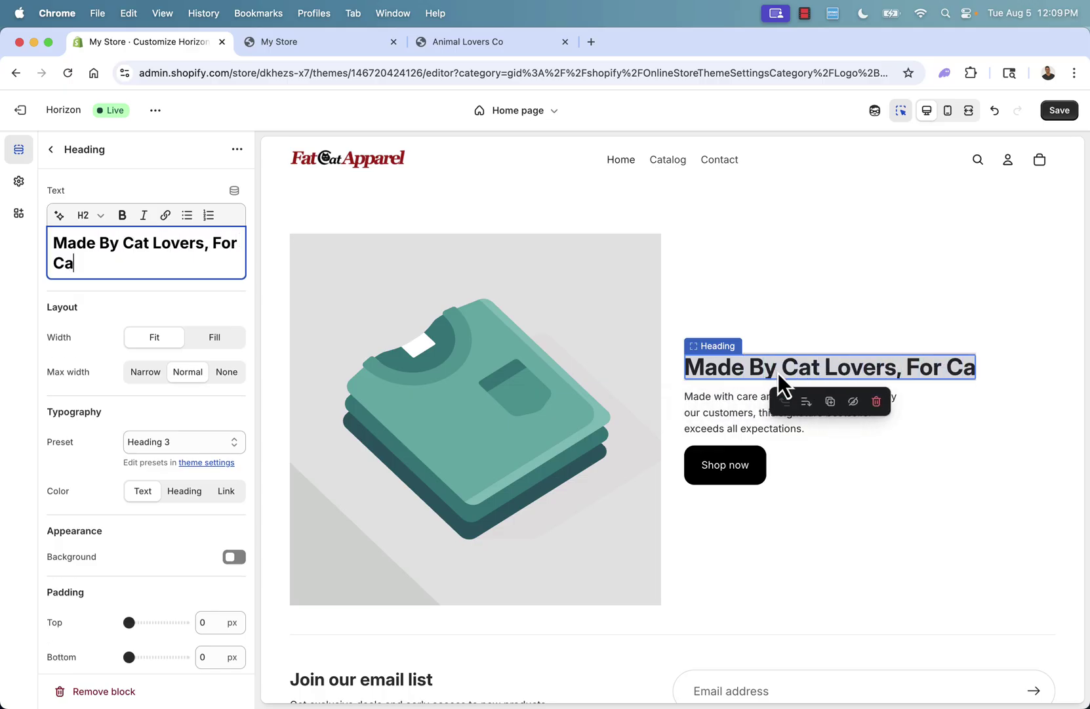
{"action": "left_click", "coordinate": [729, 414]}
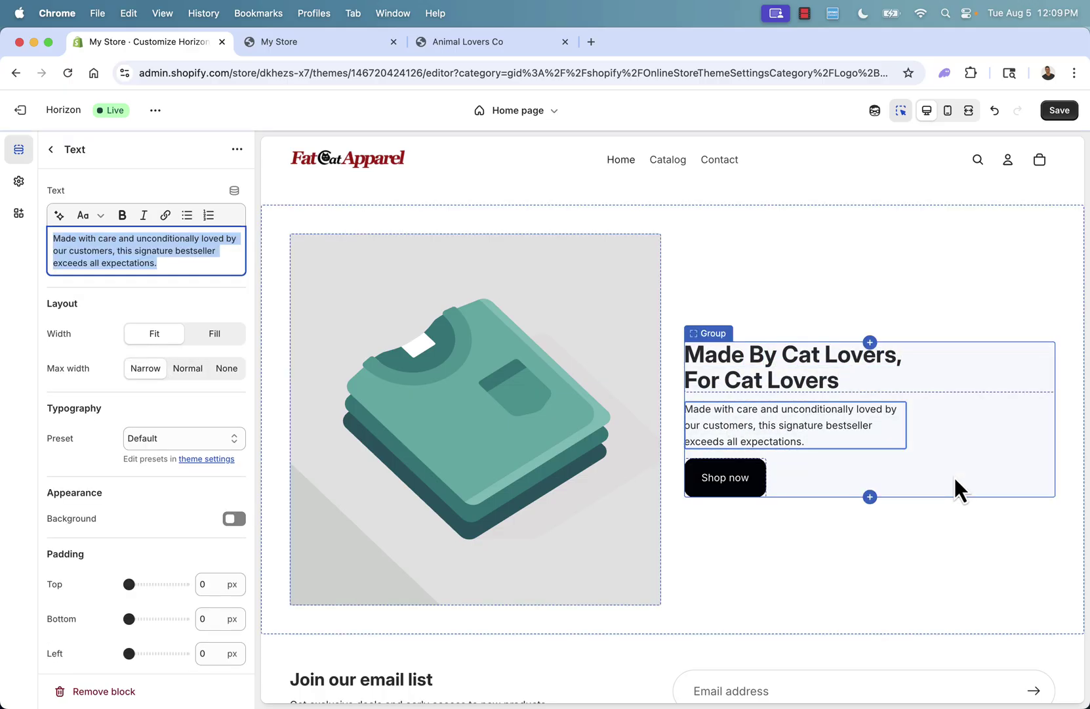
{"action": "left_click", "coordinate": [799, 532]}
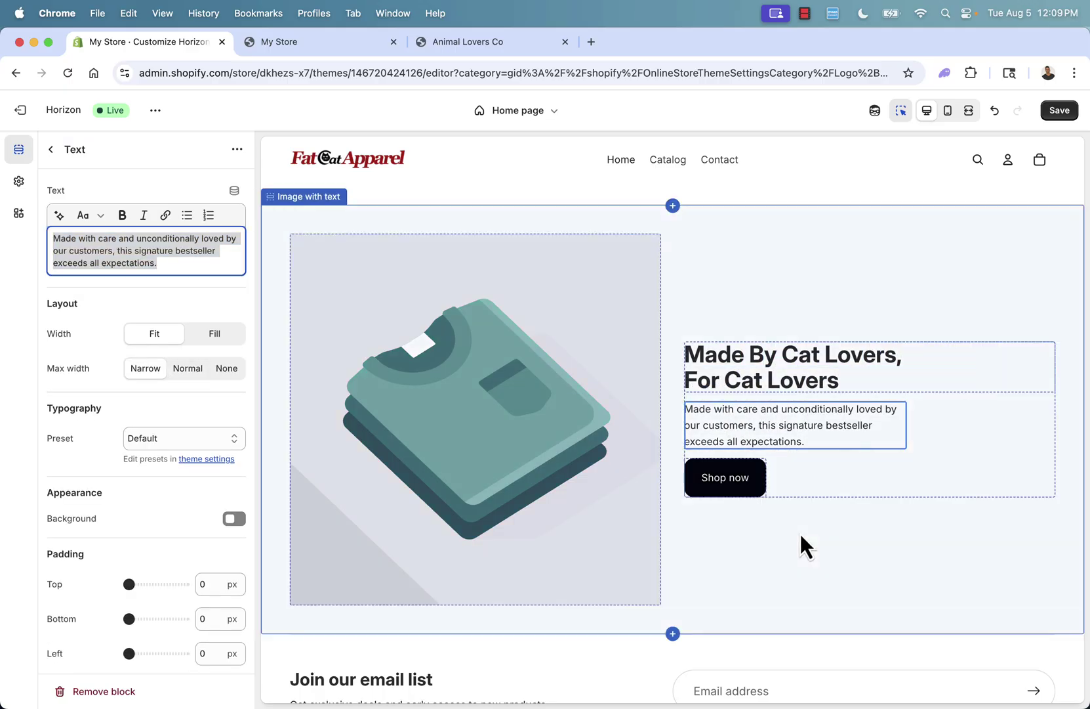
{"action": "left_click", "coordinate": [740, 485]}
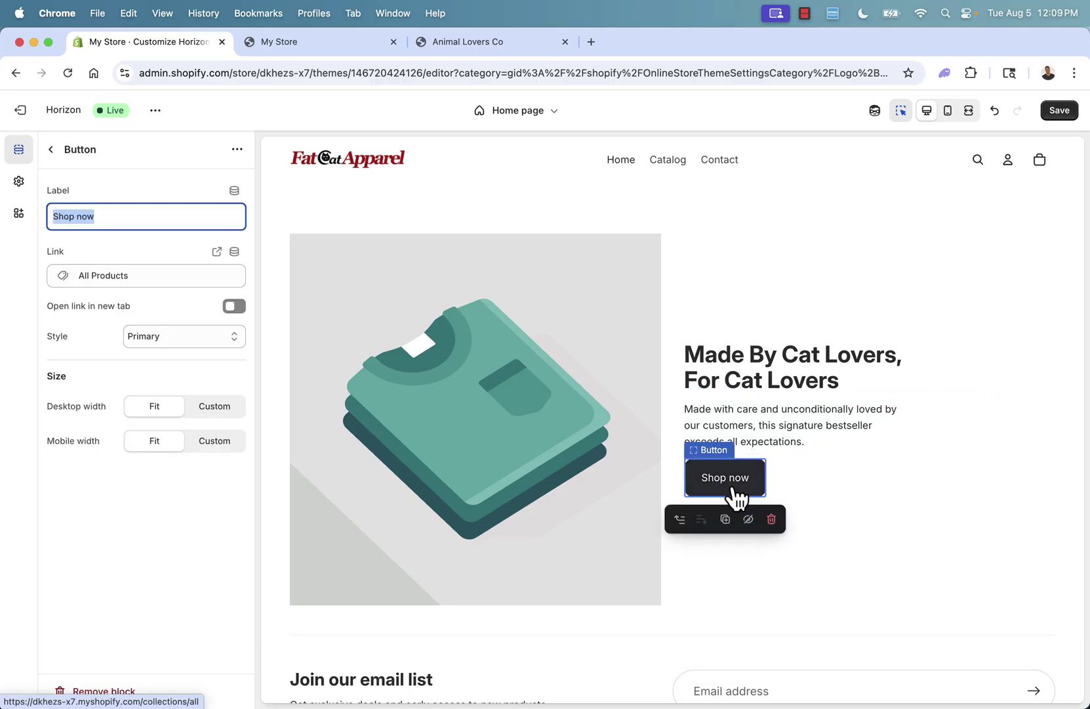
{"action": "left_click", "coordinate": [109, 275]}
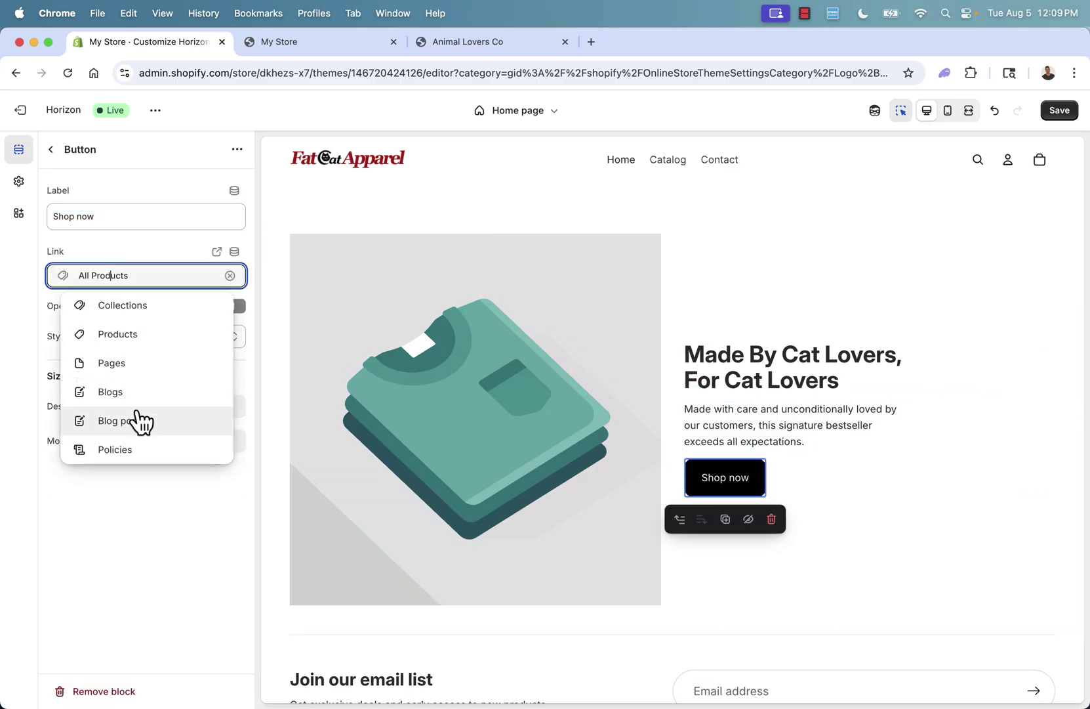
{"action": "left_click", "coordinate": [208, 496]}
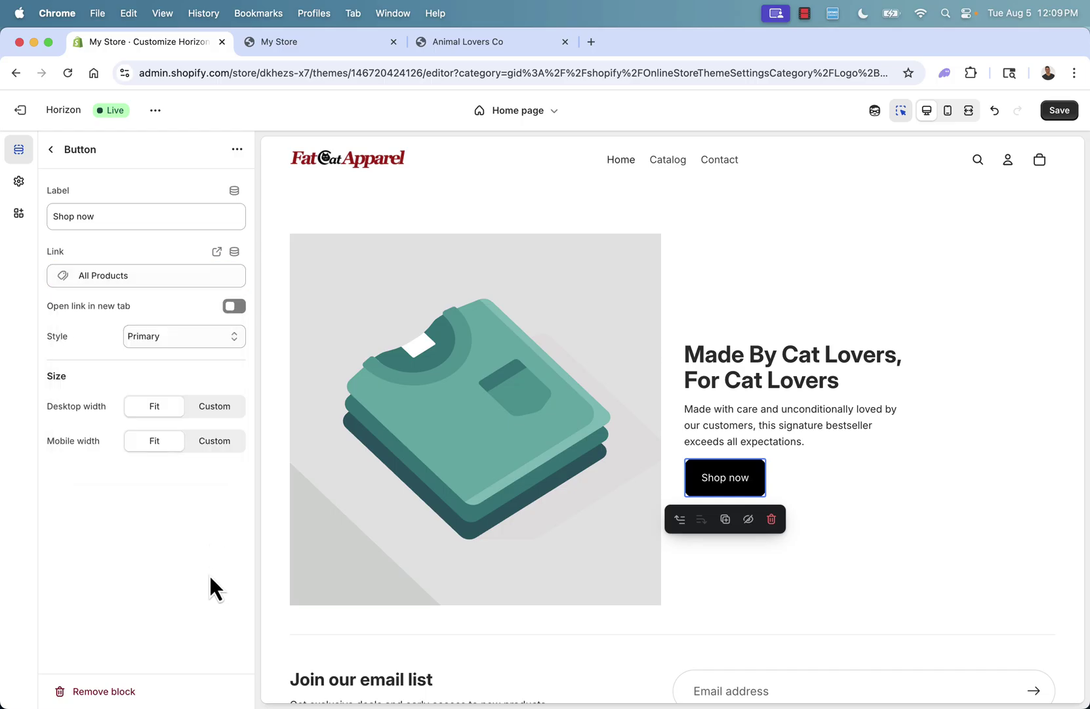
{"action": "left_click", "coordinate": [1059, 110]}
{"action": "scroll", "coordinate": [591, 504], "scroll_direction": "down", "scroll_amount": 1}
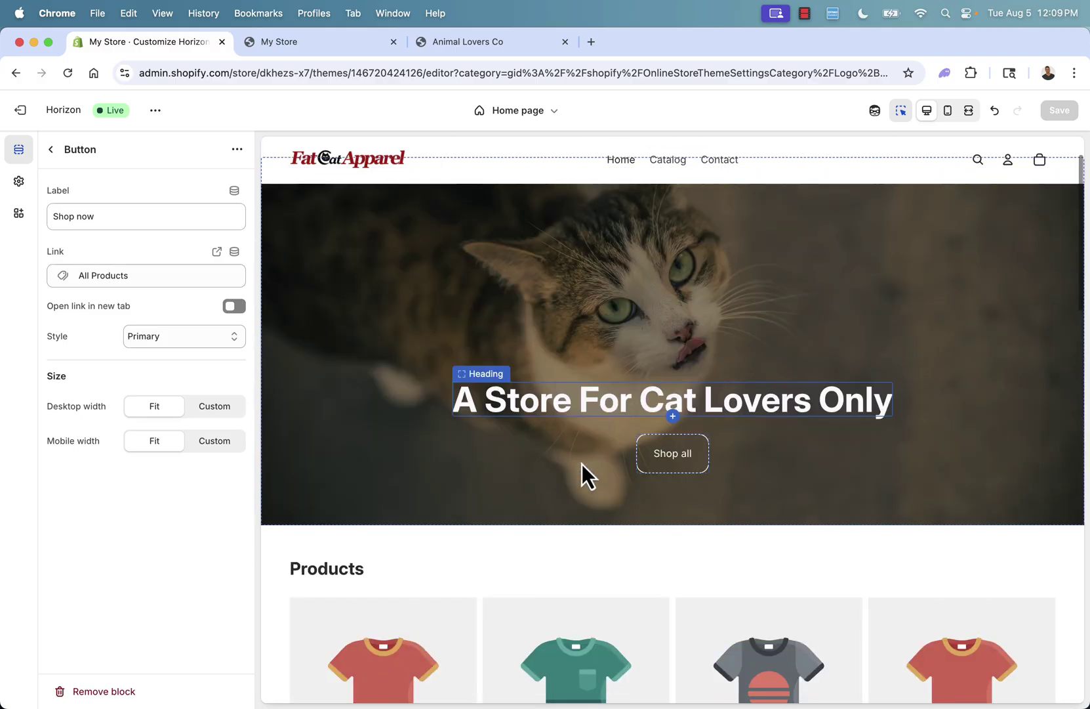
- Leave the theme editor, open the live Fat Cat Apparel storefront in a new tab, and scroll through it
{"action": "left_click", "coordinate": [21, 110]}
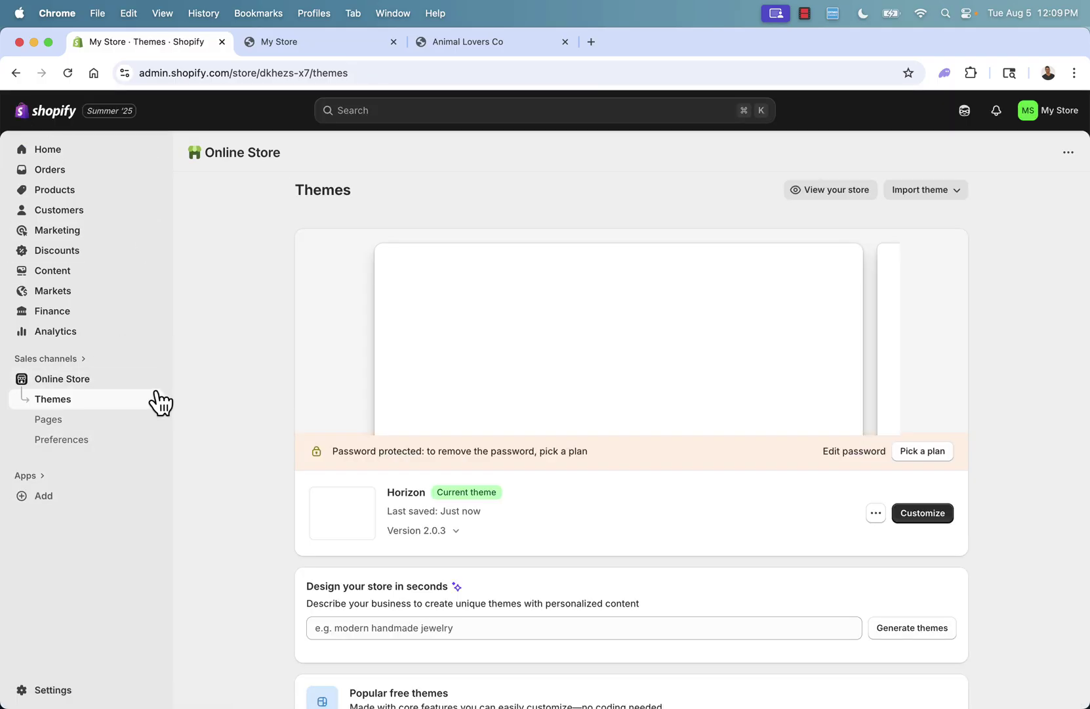
{"action": "left_click", "coordinate": [156, 379]}
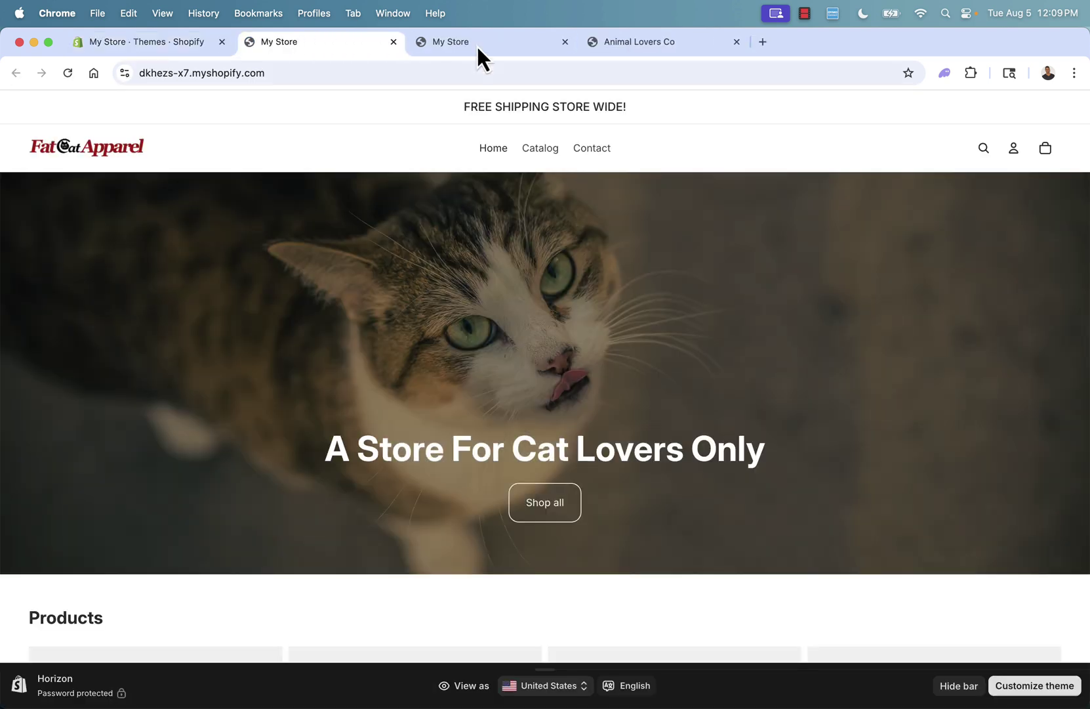
{"action": "left_click", "coordinate": [477, 46]}
{"action": "scroll", "coordinate": [413, 269], "scroll_direction": "down", "scroll_amount": 10}
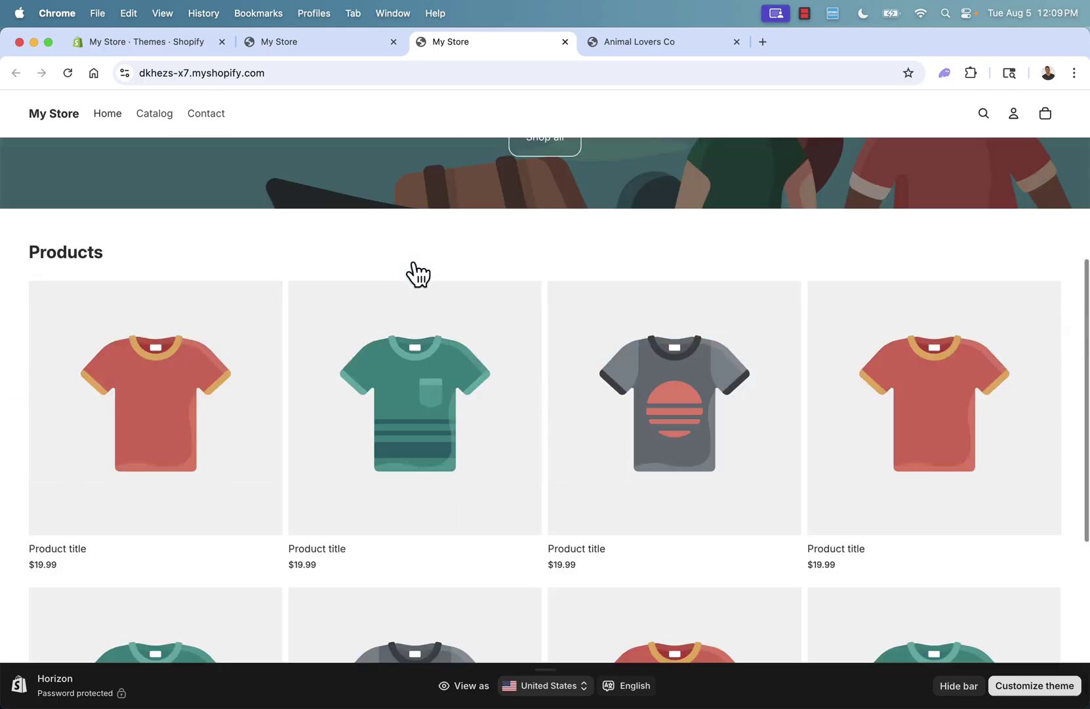
{"action": "scroll", "coordinate": [414, 269], "scroll_direction": "up", "scroll_amount": 10}
{"action": "left_click", "coordinate": [339, 46]}
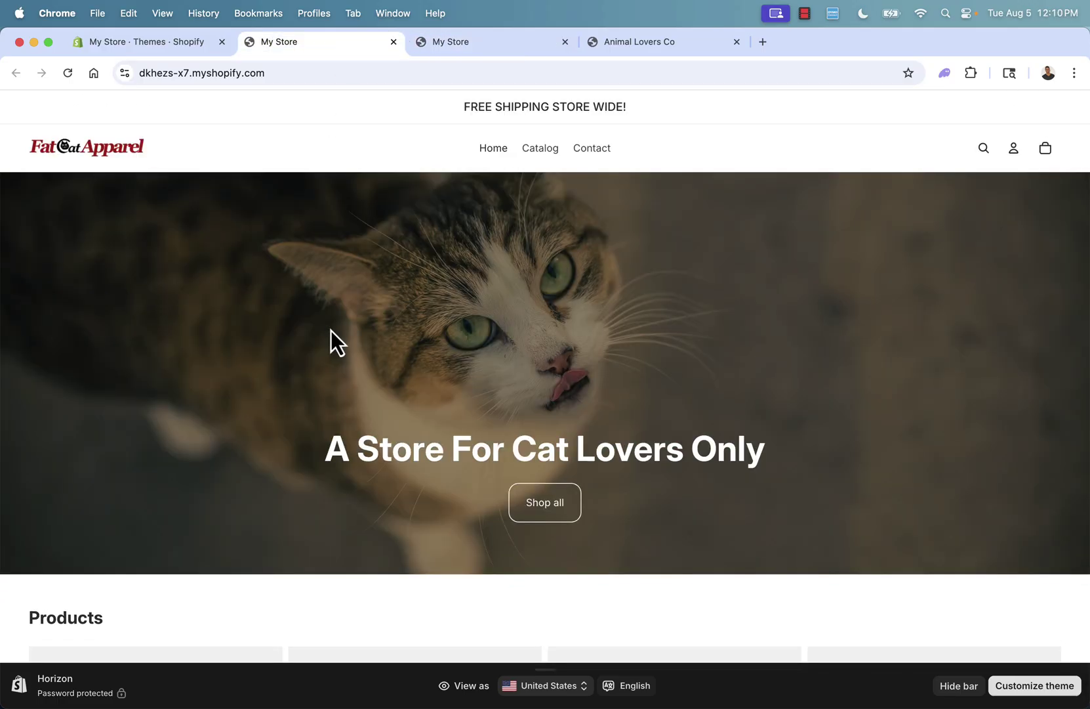
{"action": "scroll", "coordinate": [330, 329], "scroll_direction": "down", "scroll_amount": 8}
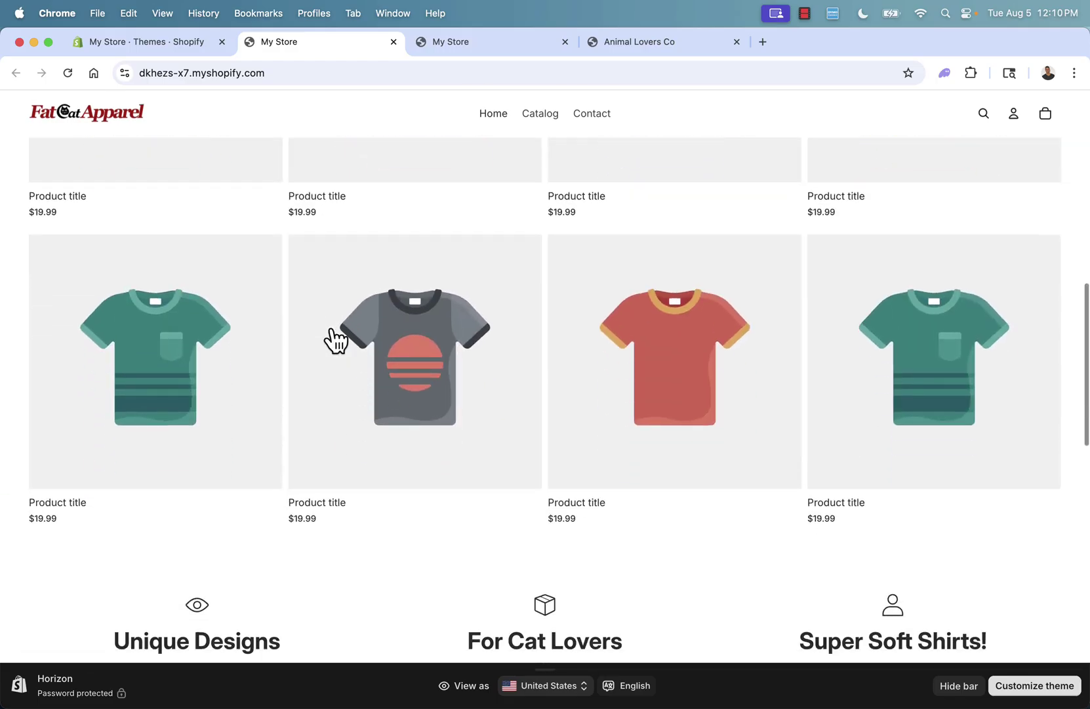
{"action": "scroll", "coordinate": [331, 329], "scroll_direction": "down", "scroll_amount": 15}
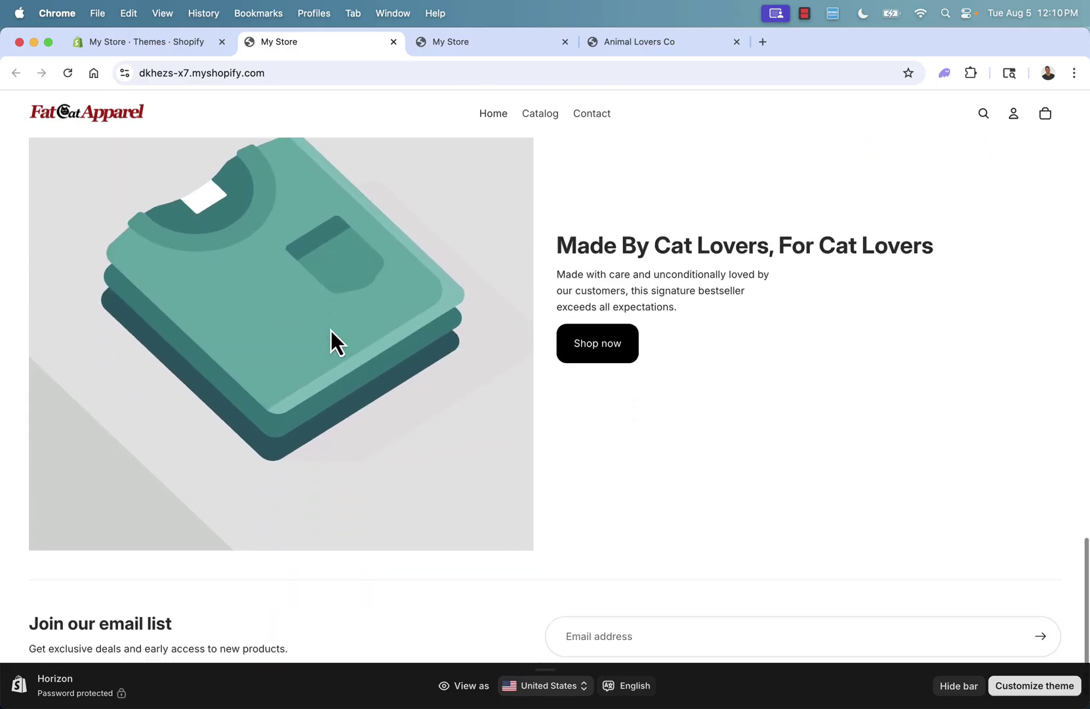
{"action": "scroll", "coordinate": [328, 321], "scroll_direction": "up", "scroll_amount": 20}
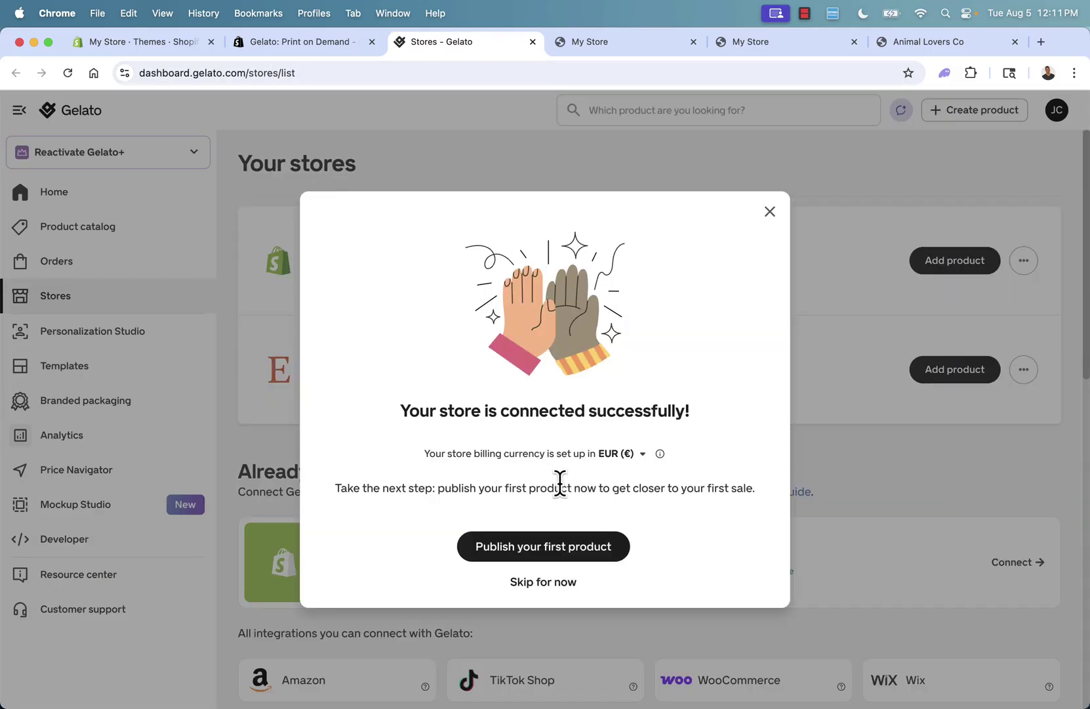
- Switch Gelato's billing currency to USD, then browse to Men's clothing > Hoodies for the first product
{"action": "left_click", "coordinate": [625, 454]}
{"action": "left_click", "coordinate": [574, 551]}
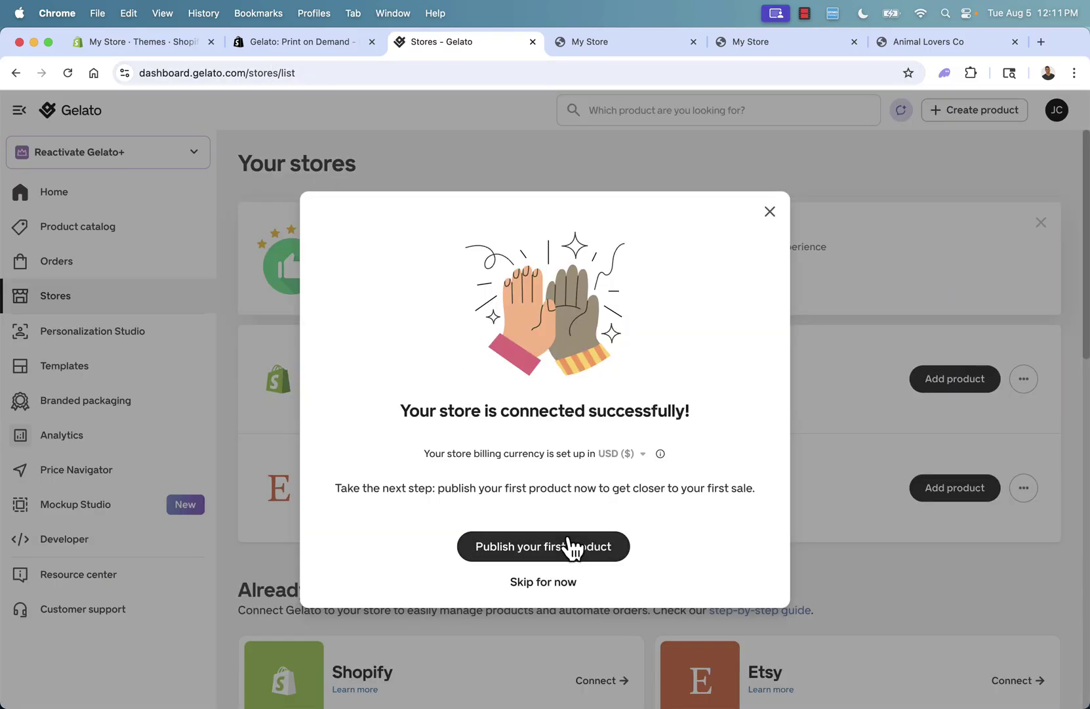
{"action": "left_click", "coordinate": [567, 548]}
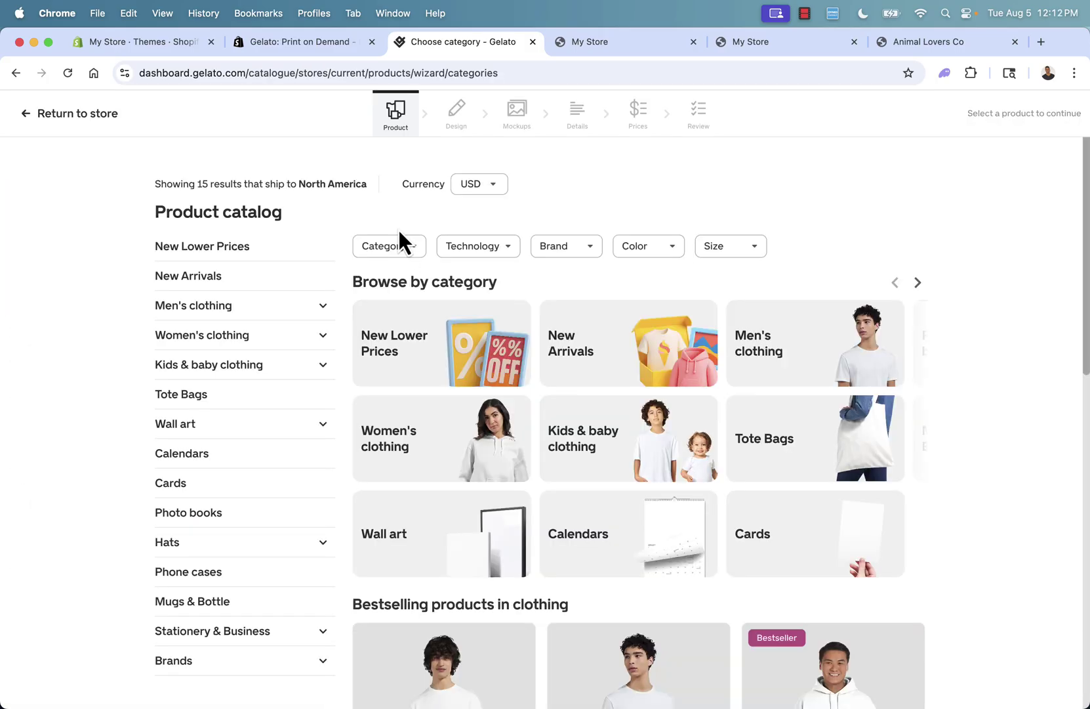
{"action": "left_click", "coordinate": [322, 310]}
{"action": "left_click", "coordinate": [212, 401]}
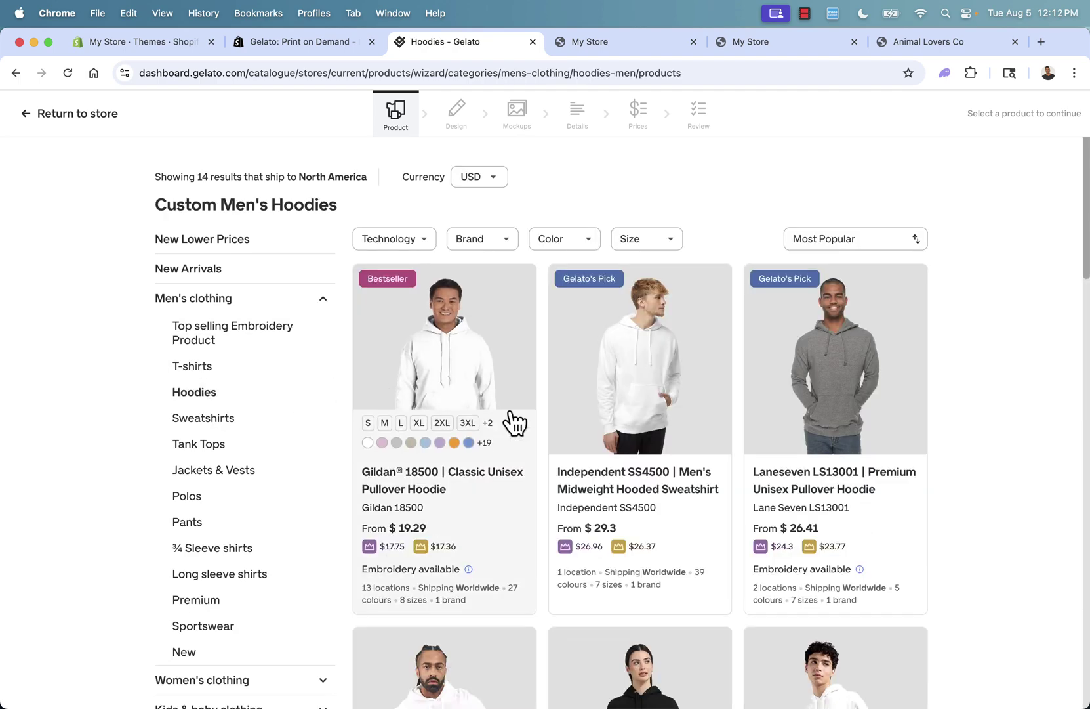
- Choose the Gildan 18500 classic pullover hoodie in black only
{"action": "left_click", "coordinate": [452, 396]}
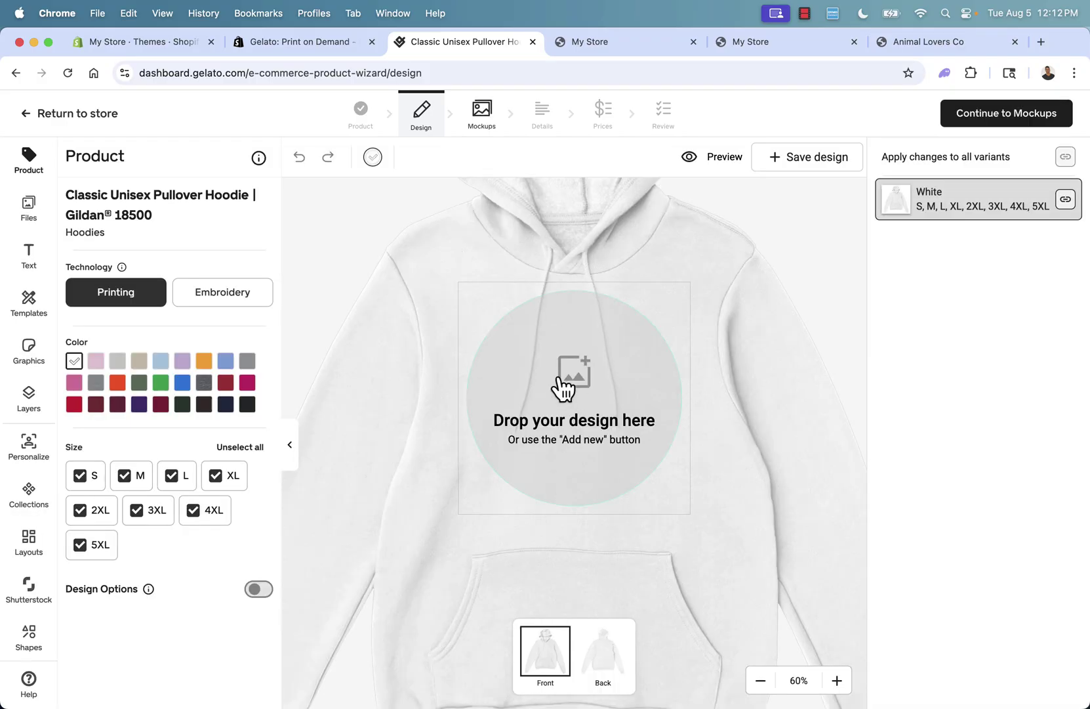
{"action": "left_click", "coordinate": [247, 404]}
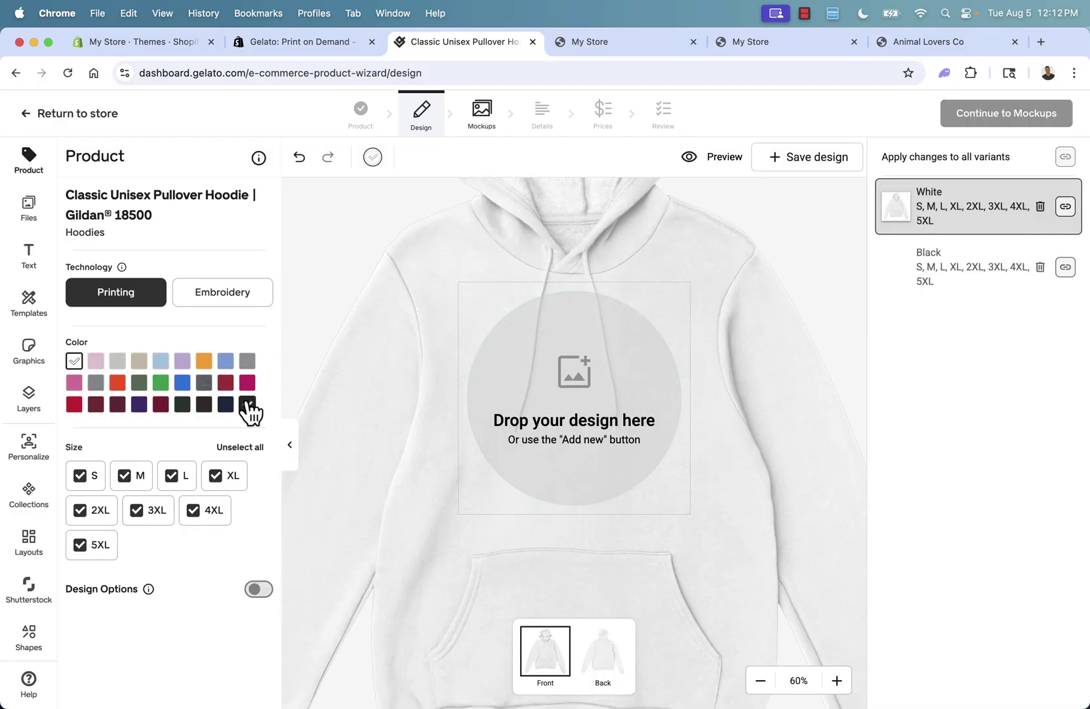
{"action": "left_click", "coordinate": [76, 363]}
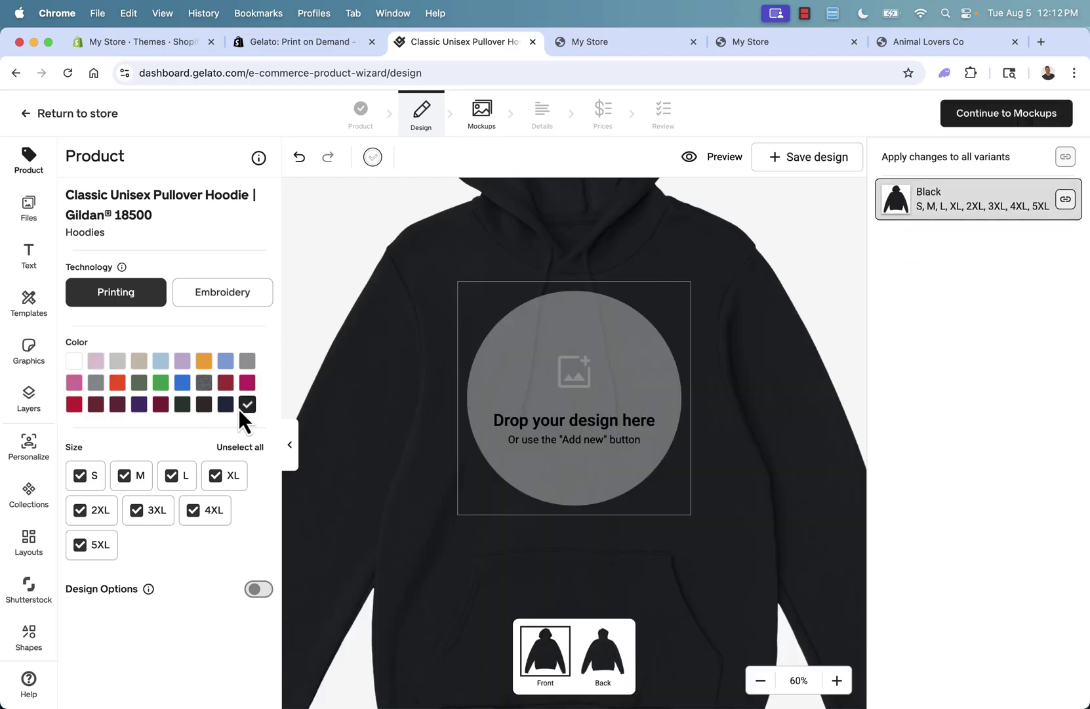
- Place the ADOPT LOCAL design from Files on the hoodie front and continue to Mockups
{"action": "left_click", "coordinate": [581, 394]}
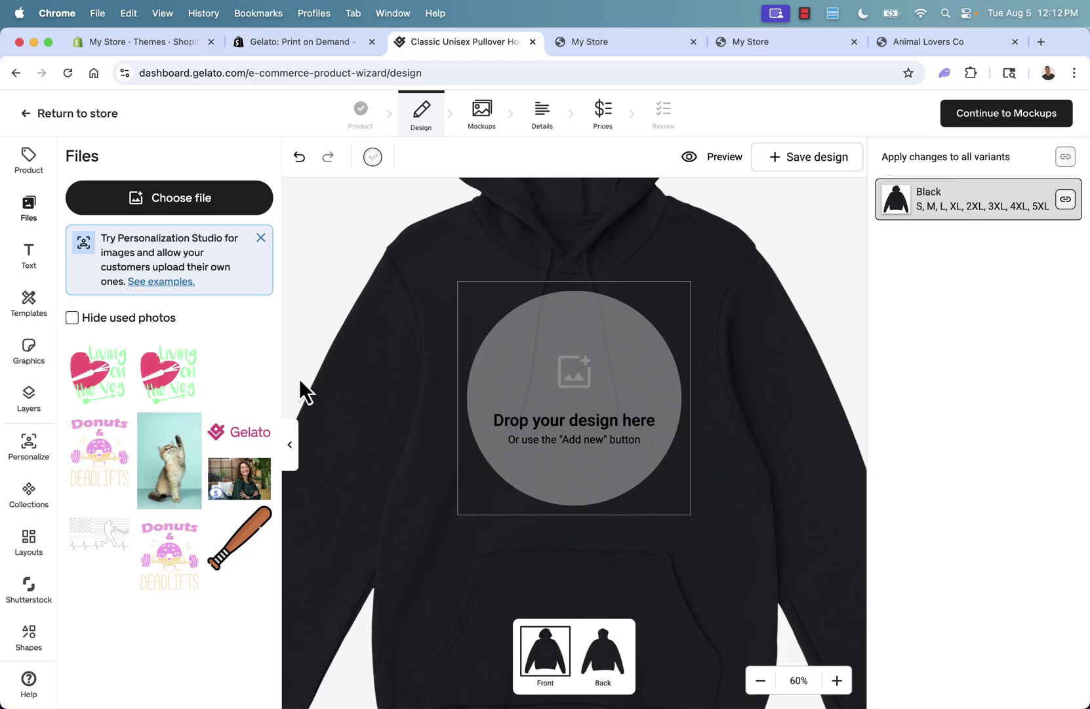
{"action": "mouse_move", "coordinate": [192, 359]}
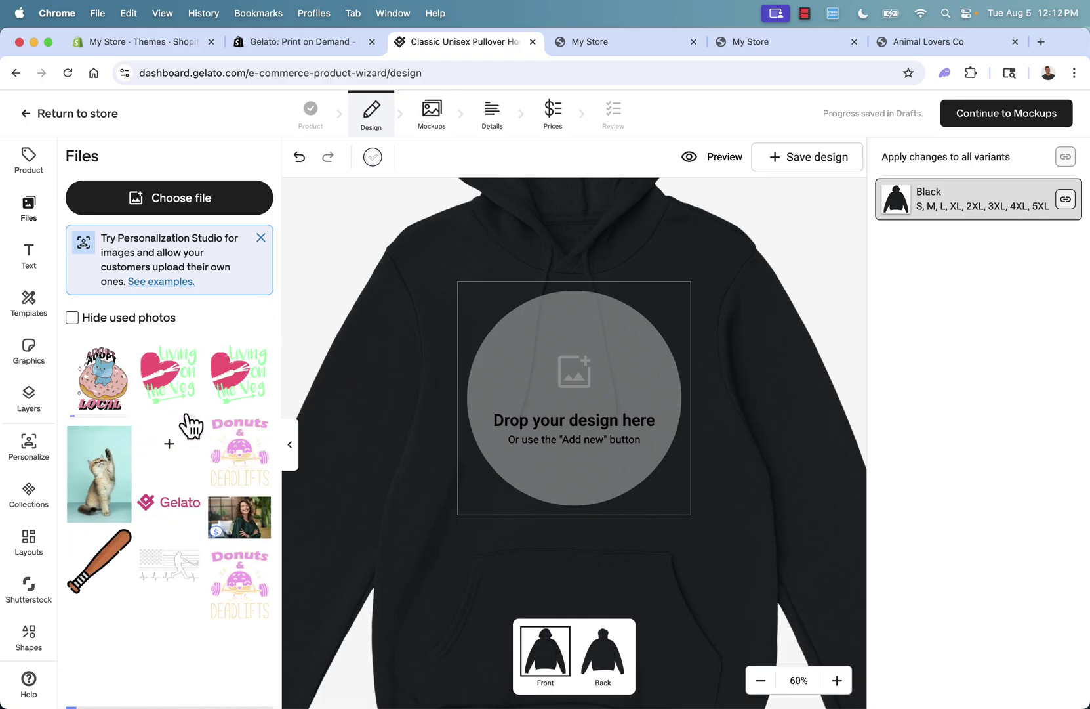
{"action": "left_click", "coordinate": [111, 387]}
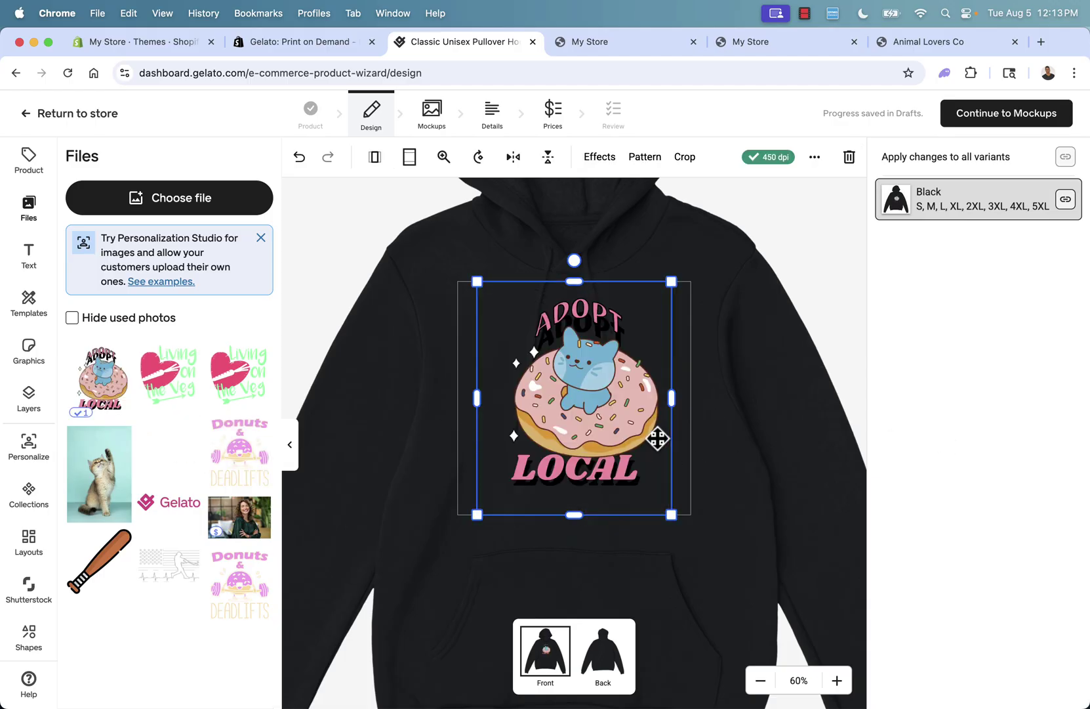
{"action": "left_click", "coordinate": [753, 423]}
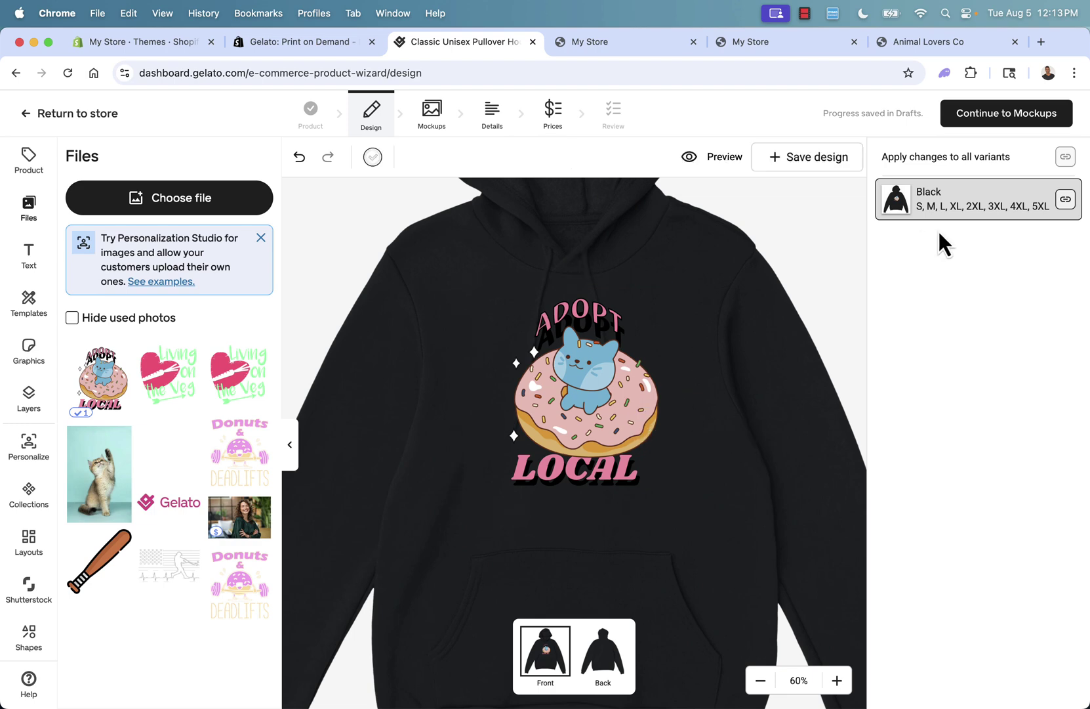
{"action": "left_click", "coordinate": [1024, 113]}
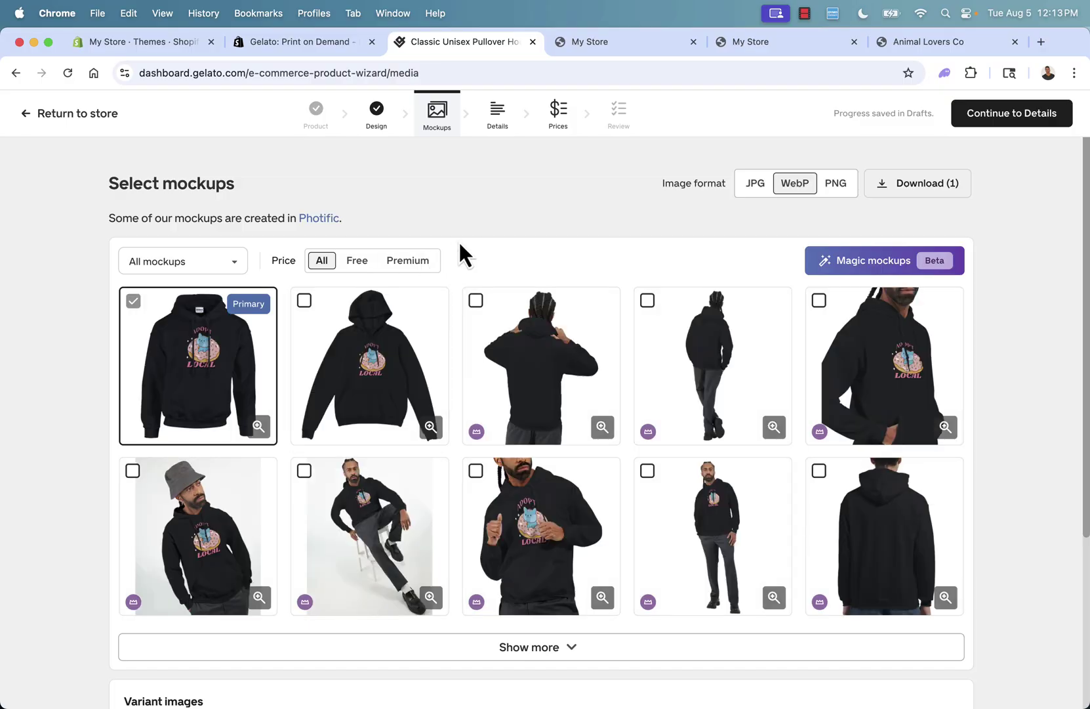
- Load more mockup options, then continue from the mockups to the Details step
{"action": "scroll", "coordinate": [299, 531], "scroll_direction": "down", "scroll_amount": 2}
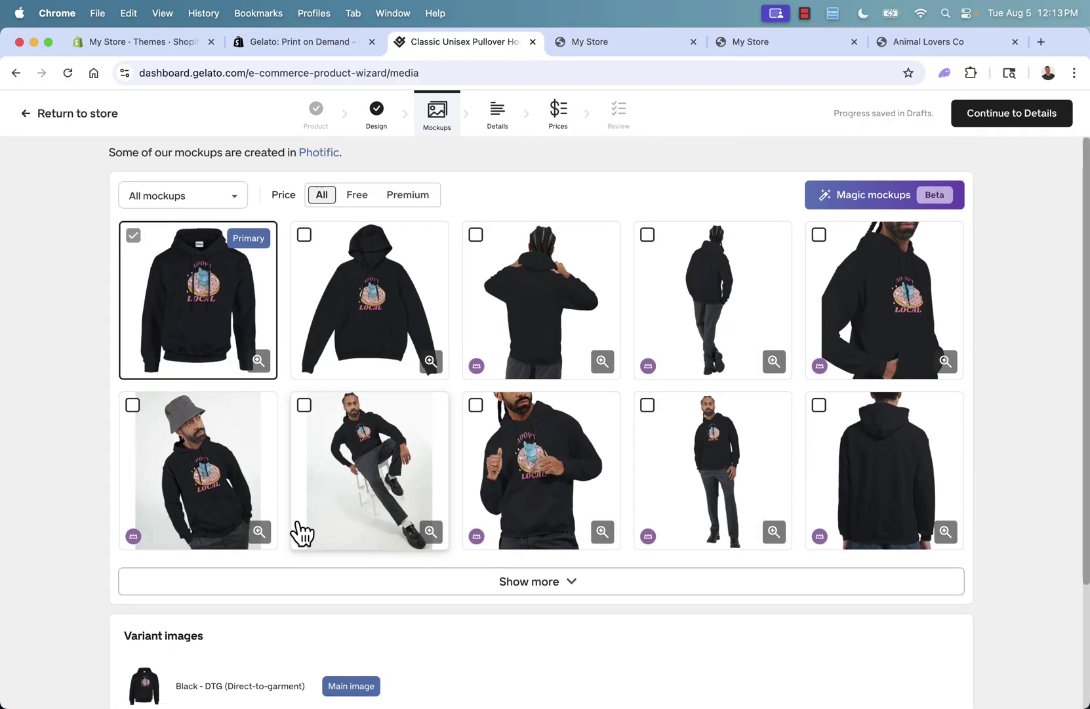
{"action": "left_click", "coordinate": [363, 590]}
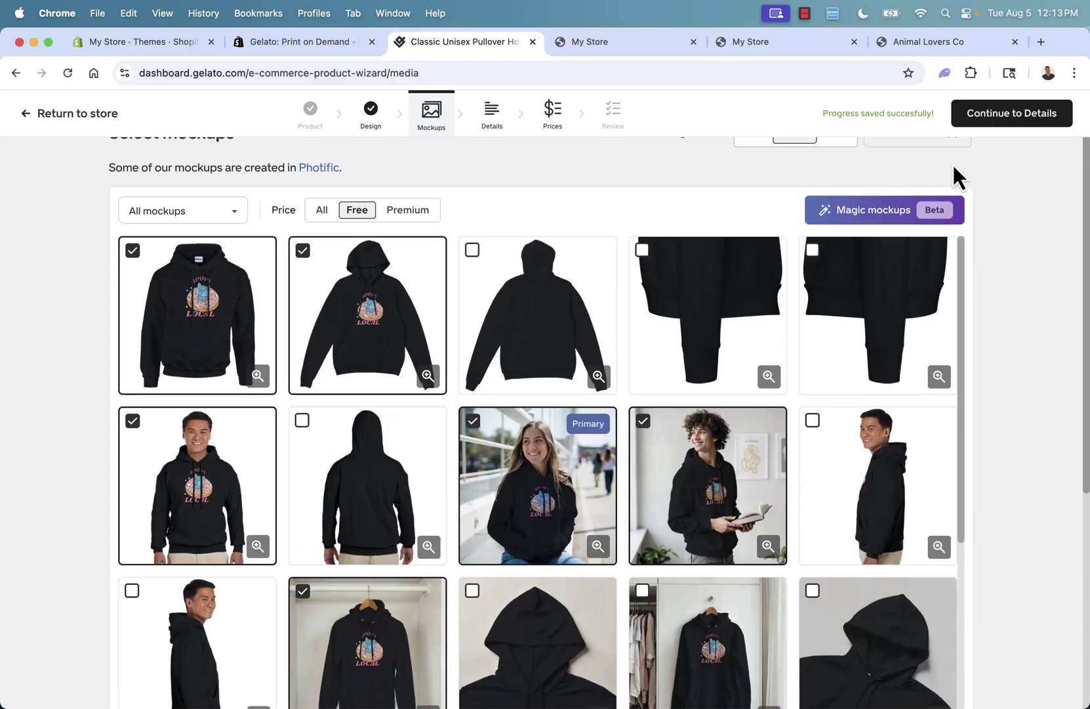
{"action": "scroll", "coordinate": [957, 175], "scroll_direction": "up", "scroll_amount": 1}
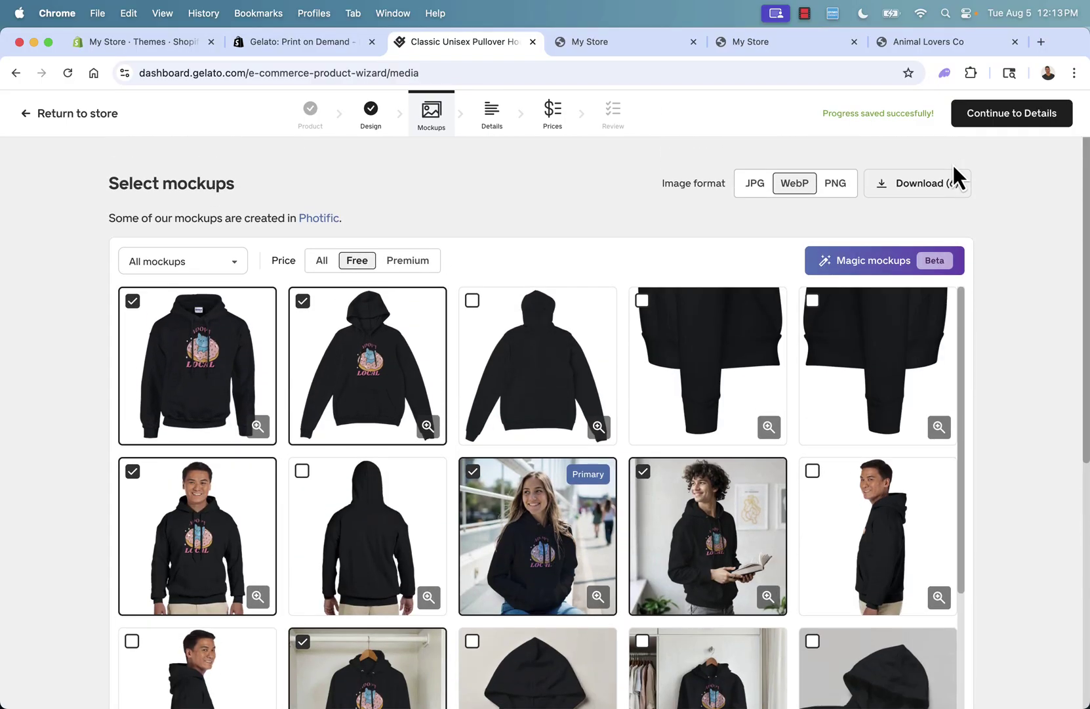
{"action": "left_click", "coordinate": [994, 119]}
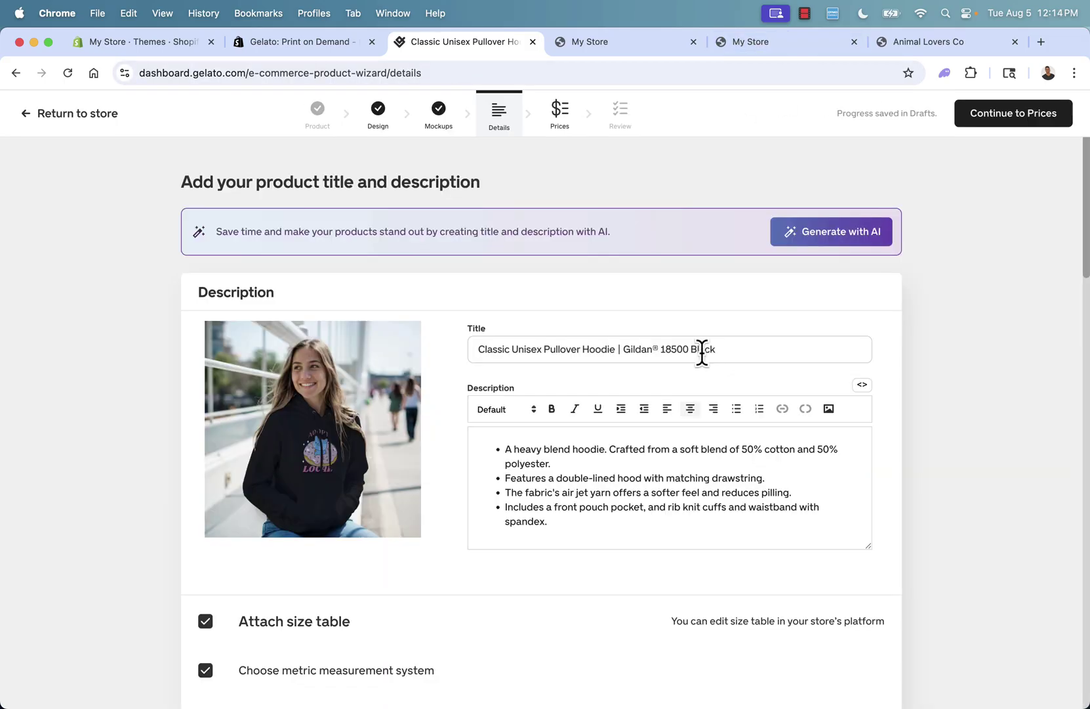
- Retitle the product 'ADOPT LOCAL Funny Cat Hoodie'
{"action": "triple_click", "coordinate": [701, 351]}
{"action": "type", "text": "ADOPT"}
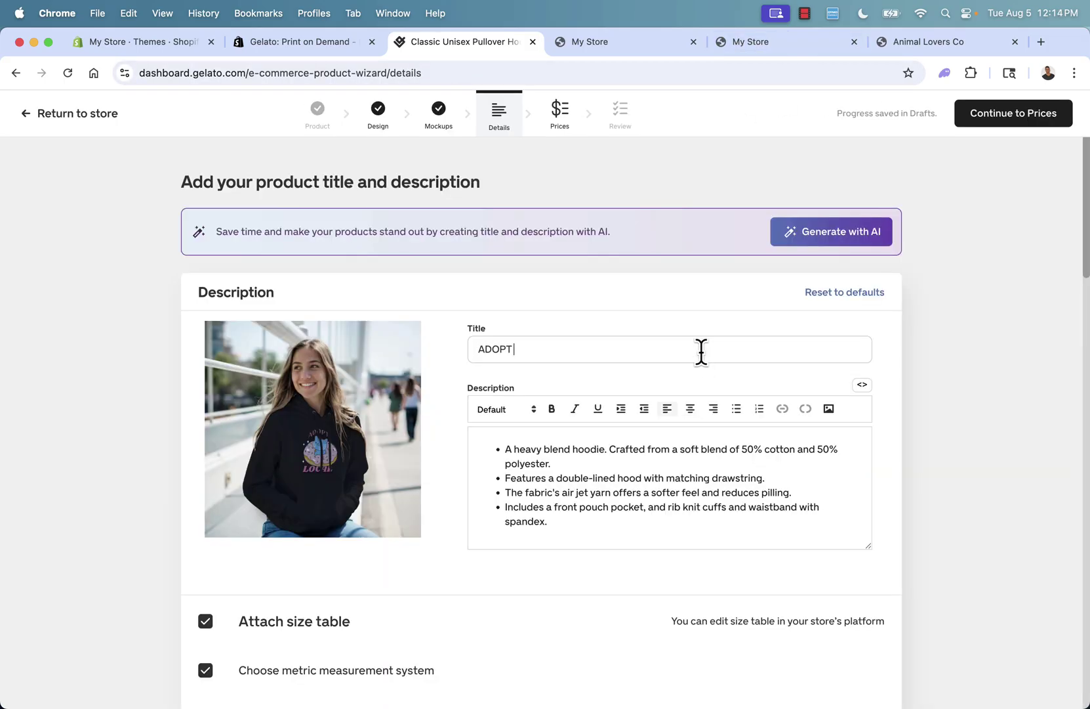
{"action": "type", "text": " LOCAL Funny "}
{"action": "type", "text": "a"}
{"action": "key", "text": "BackSpace"}
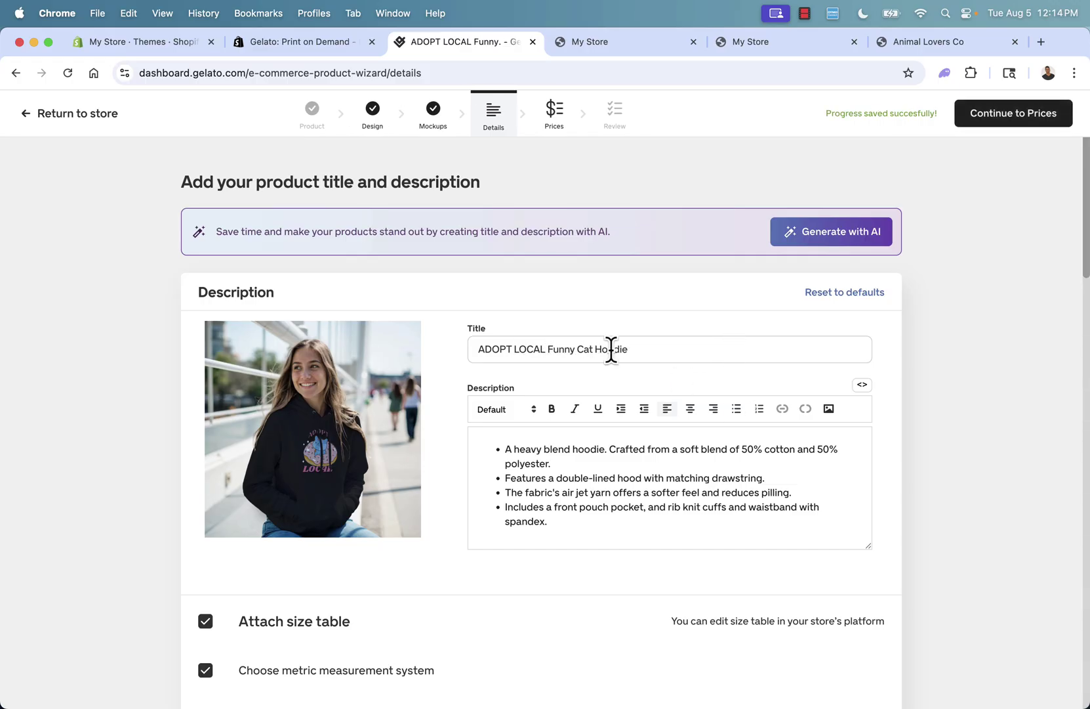
- Check the bulleted product description and the rest of the Details settings
{"action": "left_click", "coordinate": [490, 440]}
{"action": "scroll", "coordinate": [514, 545], "scroll_direction": "down", "scroll_amount": 6}
{"action": "scroll", "coordinate": [311, 422], "scroll_direction": "down", "scroll_amount": 12}
{"action": "scroll", "coordinate": [312, 423], "scroll_direction": "down", "scroll_amount": 5}
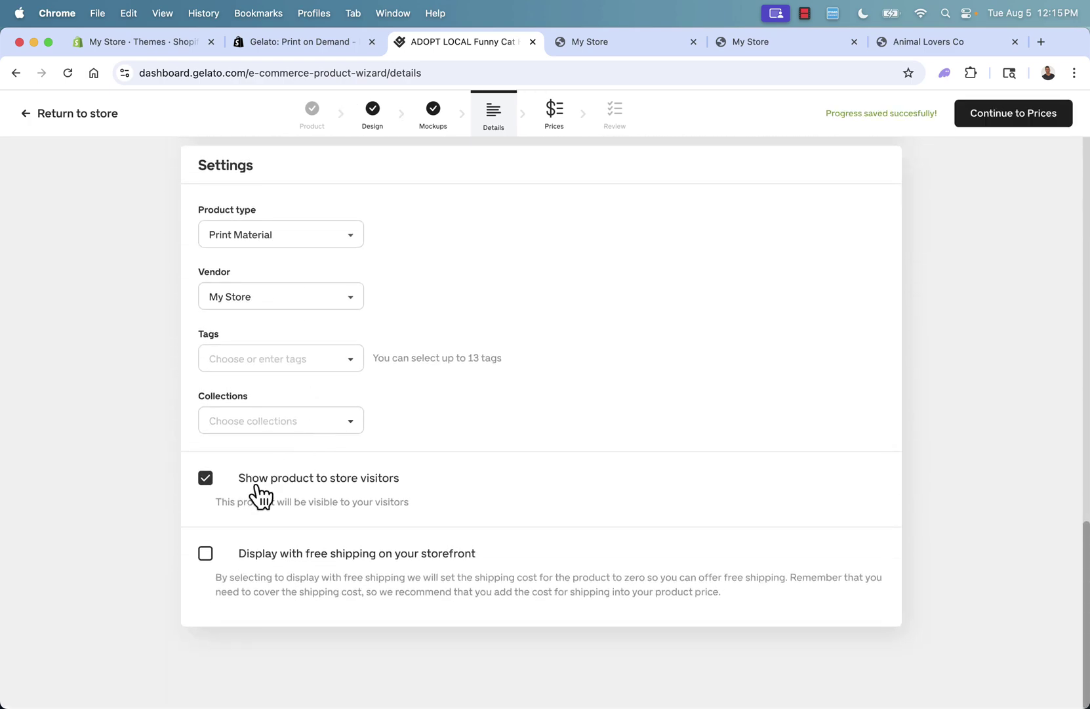
{"action": "scroll", "coordinate": [876, 289], "scroll_direction": "up", "scroll_amount": 20}
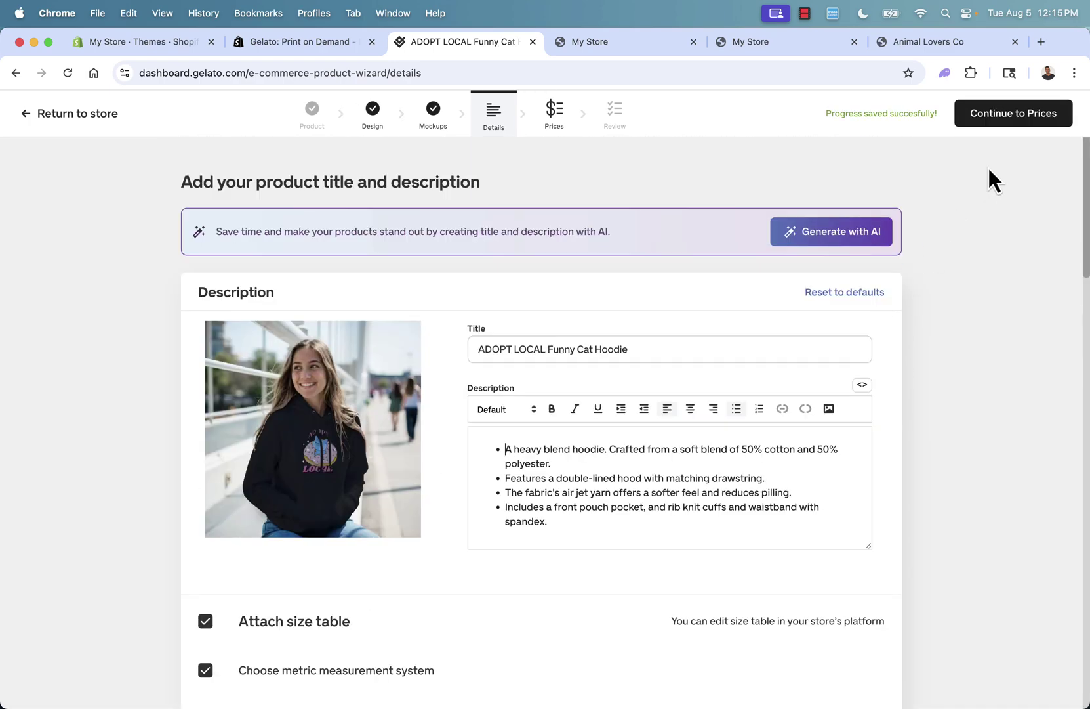
- Set a fixed retail price of 49.99 USD on every hoodie variant
{"action": "left_click", "coordinate": [1030, 115]}
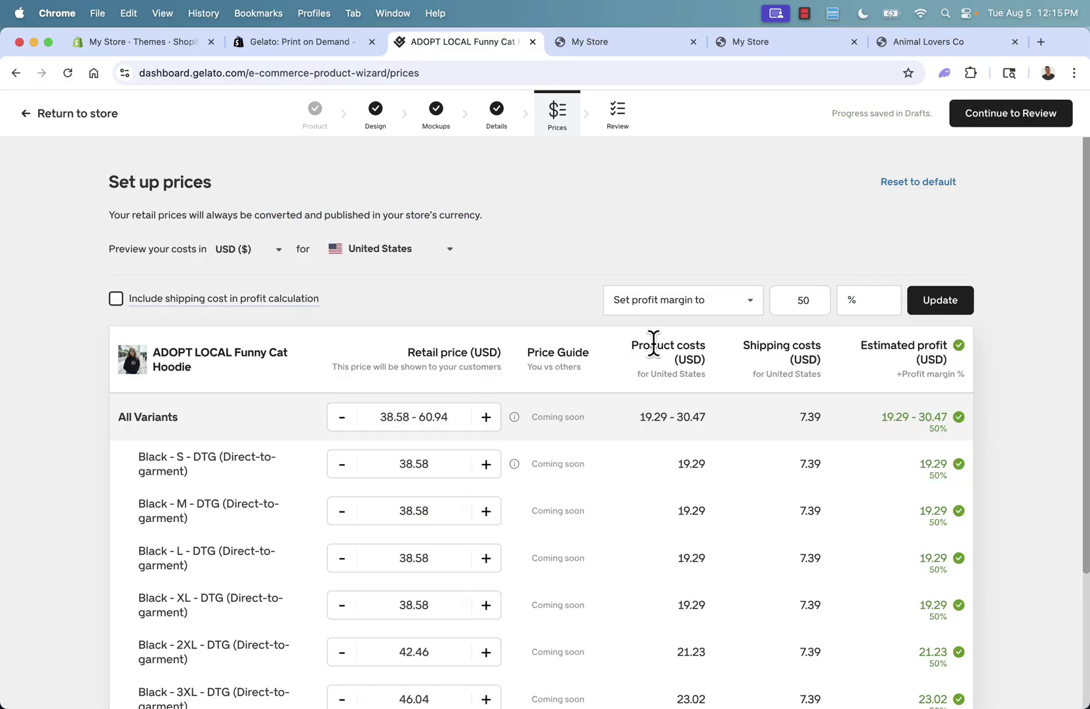
{"action": "left_click", "coordinate": [706, 303]}
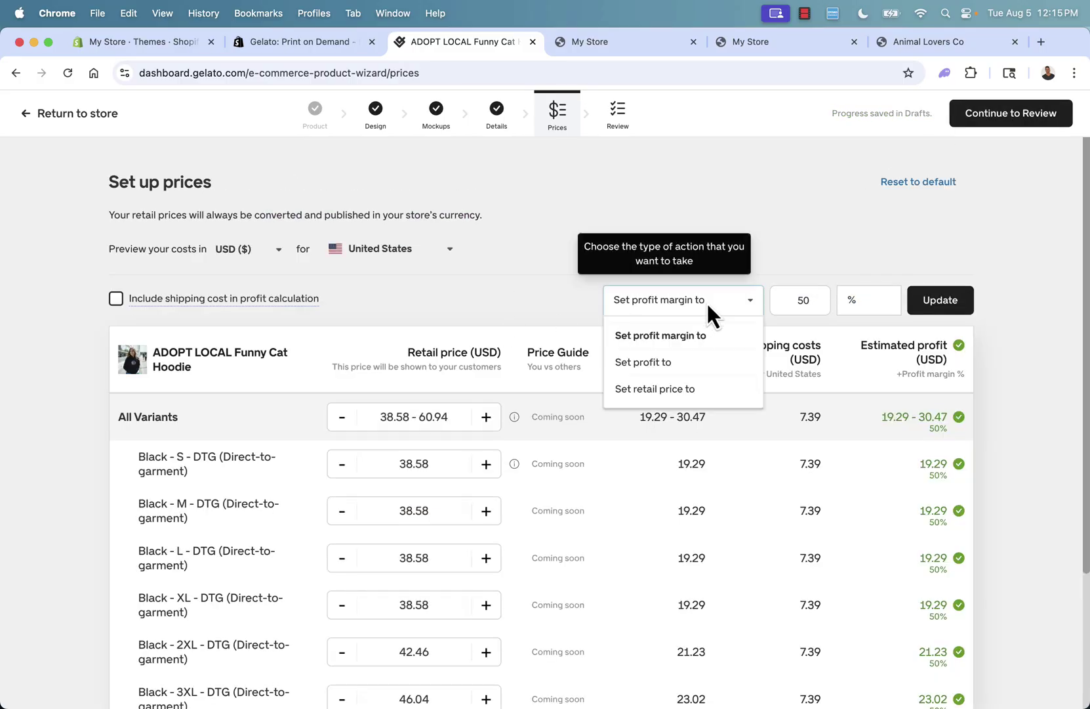
{"action": "left_click", "coordinate": [679, 394]}
{"action": "double_click", "coordinate": [792, 302]}
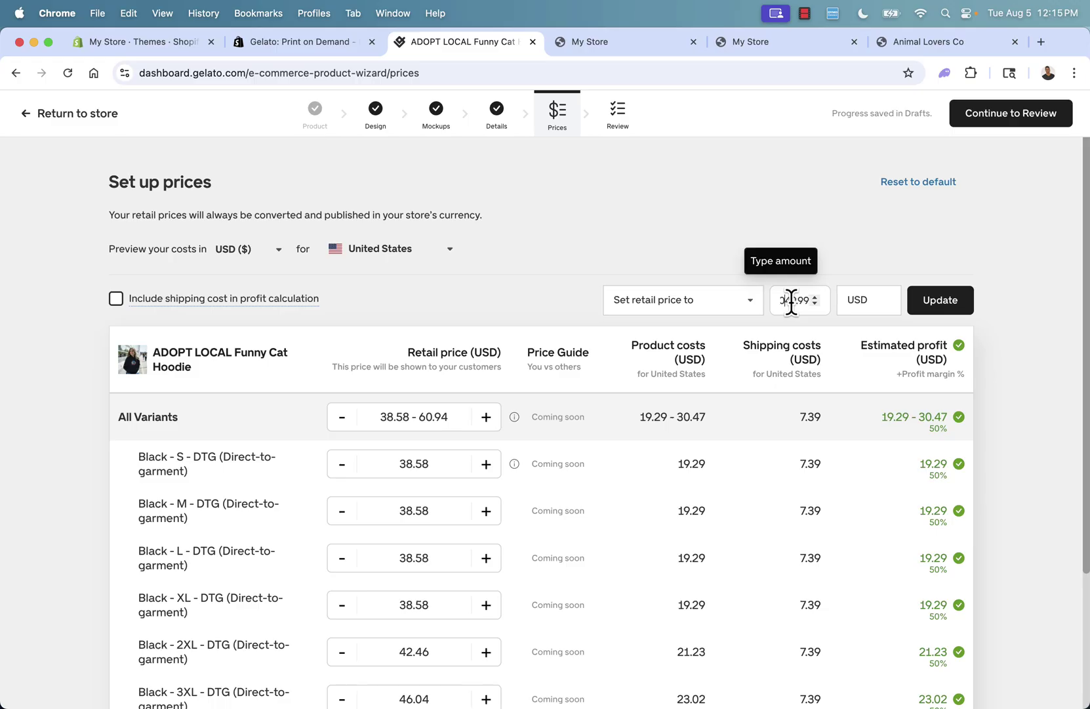
{"action": "left_click", "coordinate": [941, 310]}
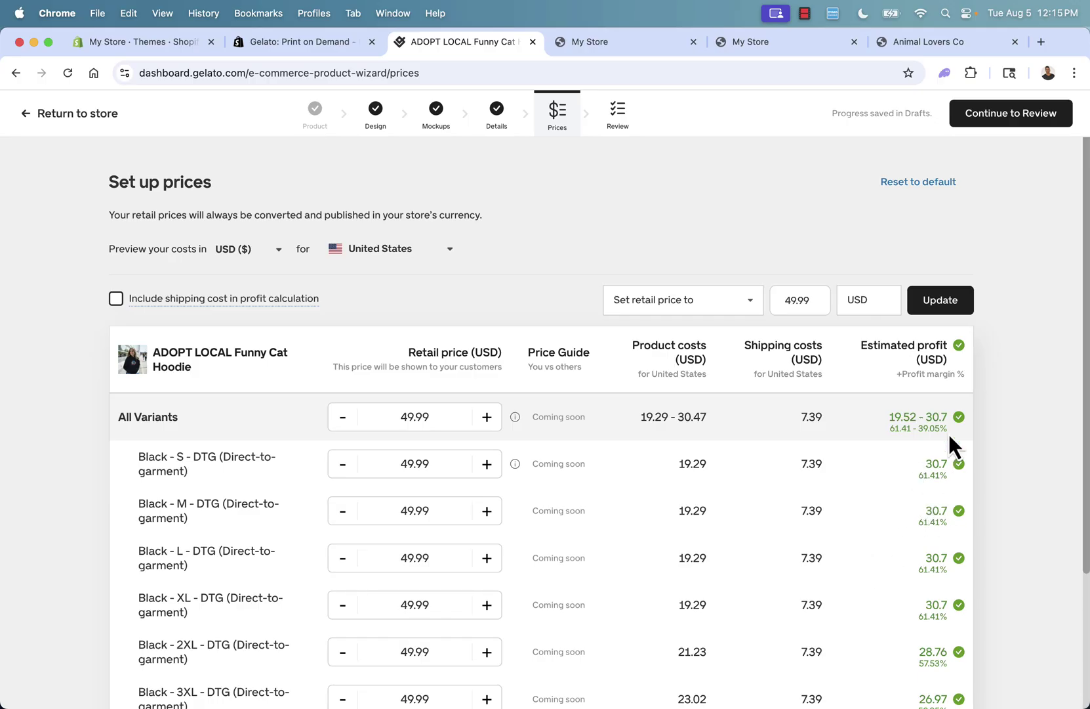
- Review the ADOPT LOCAL Funny Cat Hoodie summary and publish it to My Store
{"action": "left_click", "coordinate": [986, 123]}
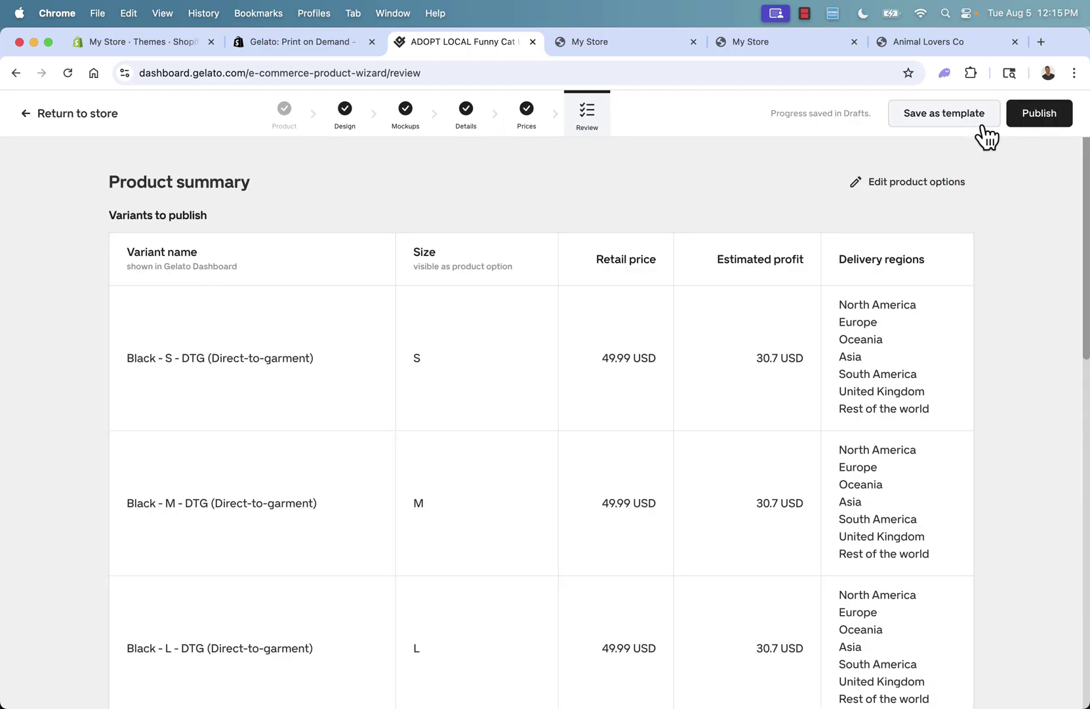
{"action": "scroll", "coordinate": [705, 433], "scroll_direction": "down", "scroll_amount": 12}
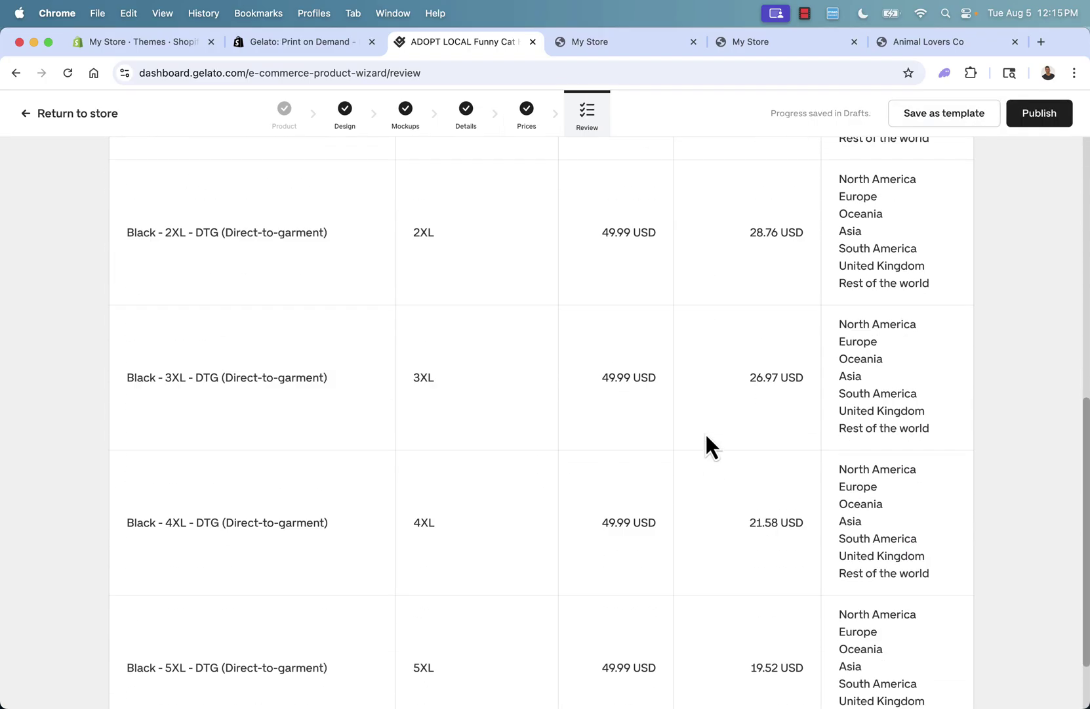
{"action": "scroll", "coordinate": [705, 433], "scroll_direction": "up", "scroll_amount": 15}
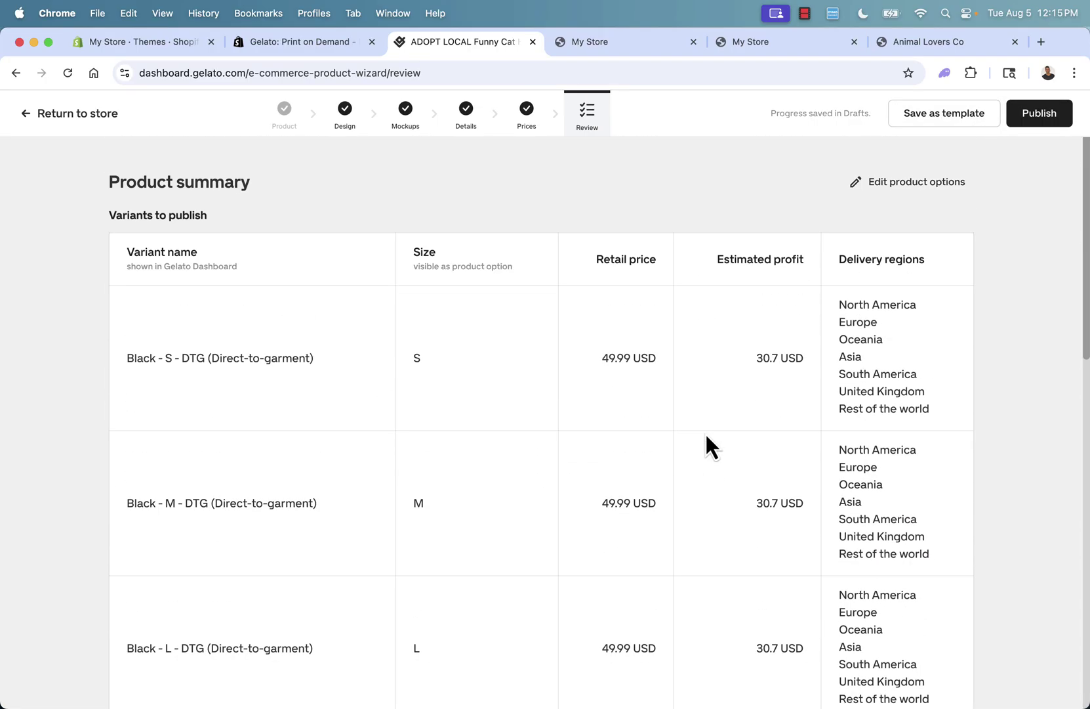
{"action": "left_click", "coordinate": [1037, 114]}
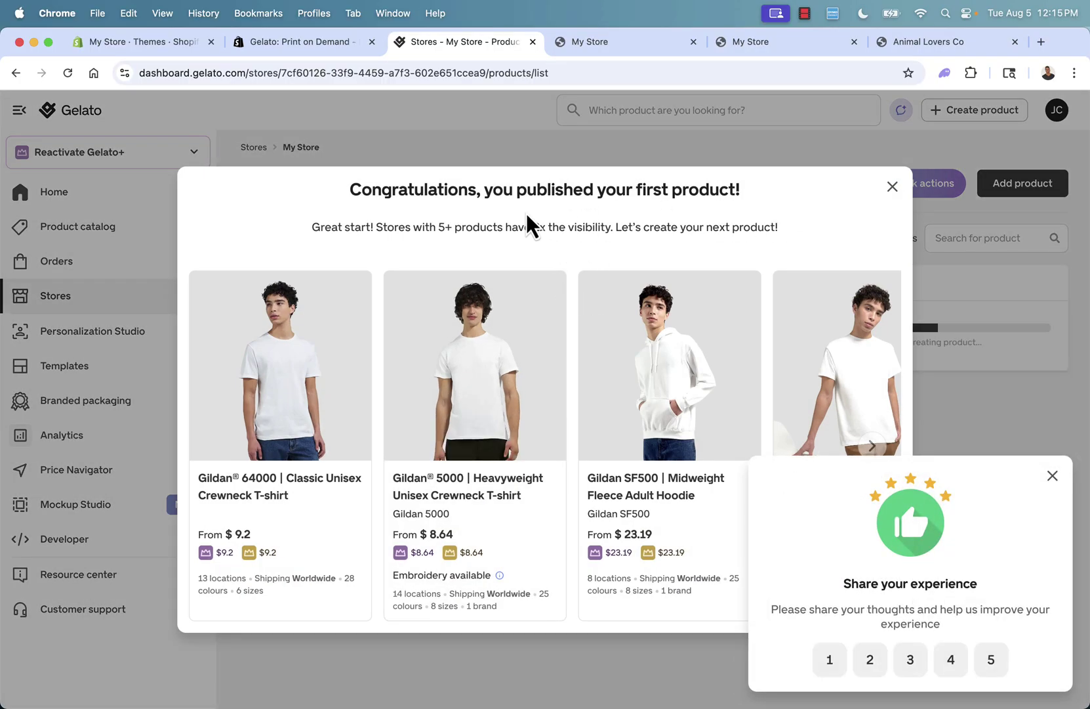
- In Shopify admin, confirm the hoodie is Active under Products, then open the Horizon theme editor
{"action": "left_click", "coordinate": [139, 39]}
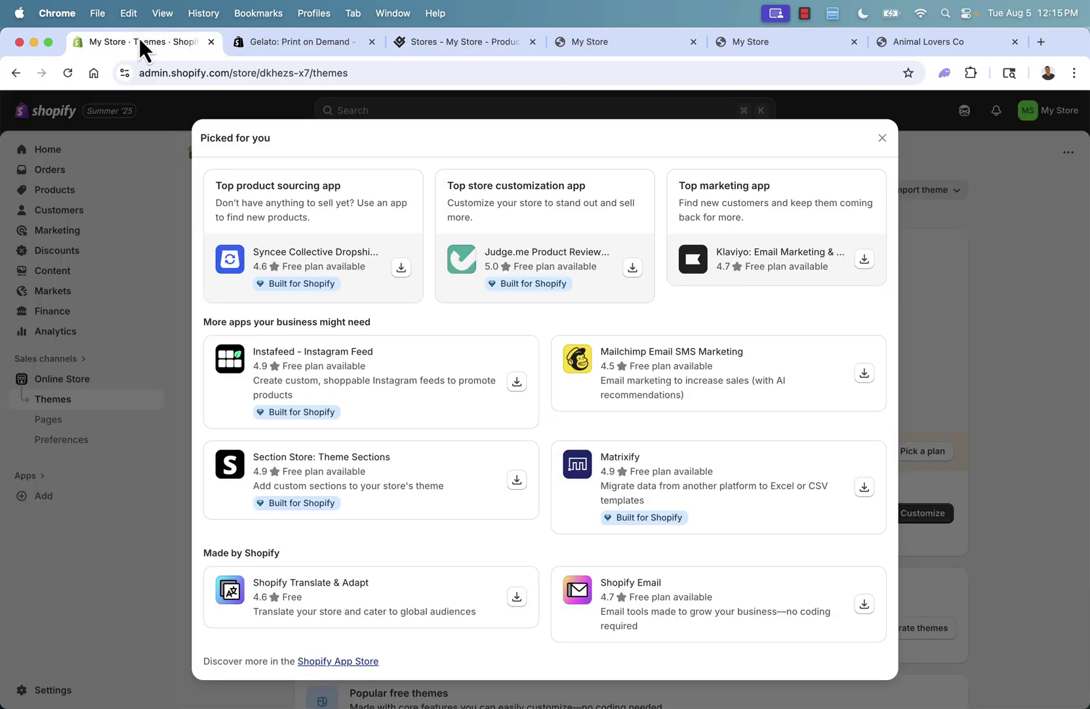
{"action": "left_click", "coordinate": [882, 138]}
{"action": "left_click", "coordinate": [80, 192]}
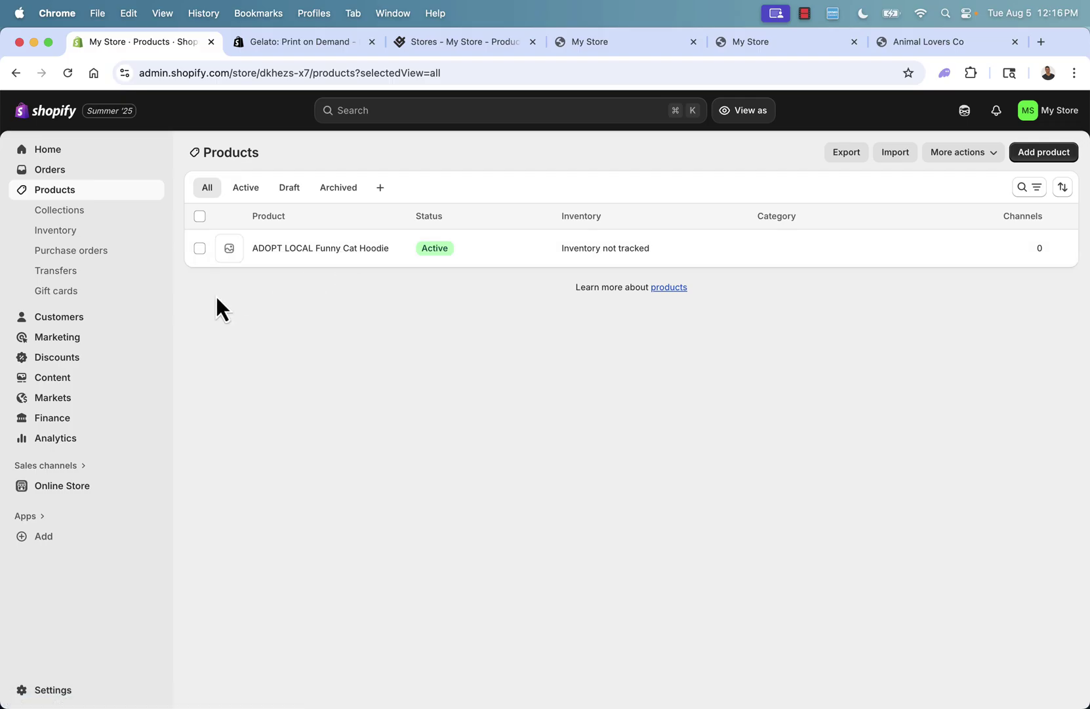
{"action": "left_click", "coordinate": [84, 493]}
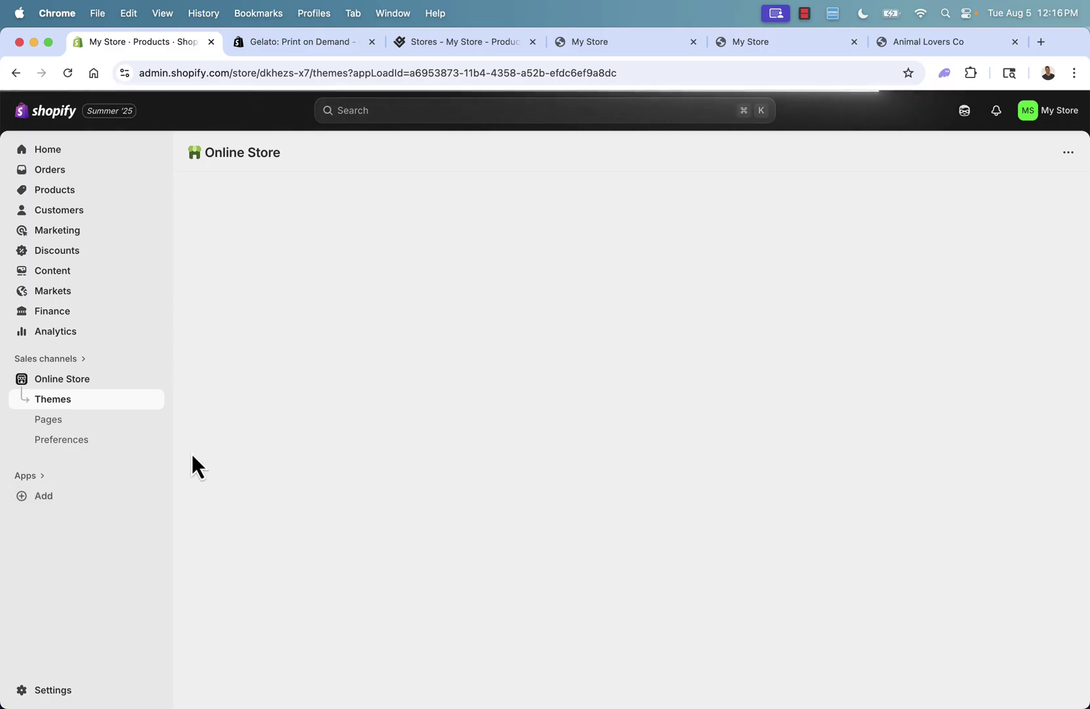
{"action": "left_click", "coordinate": [938, 513]}
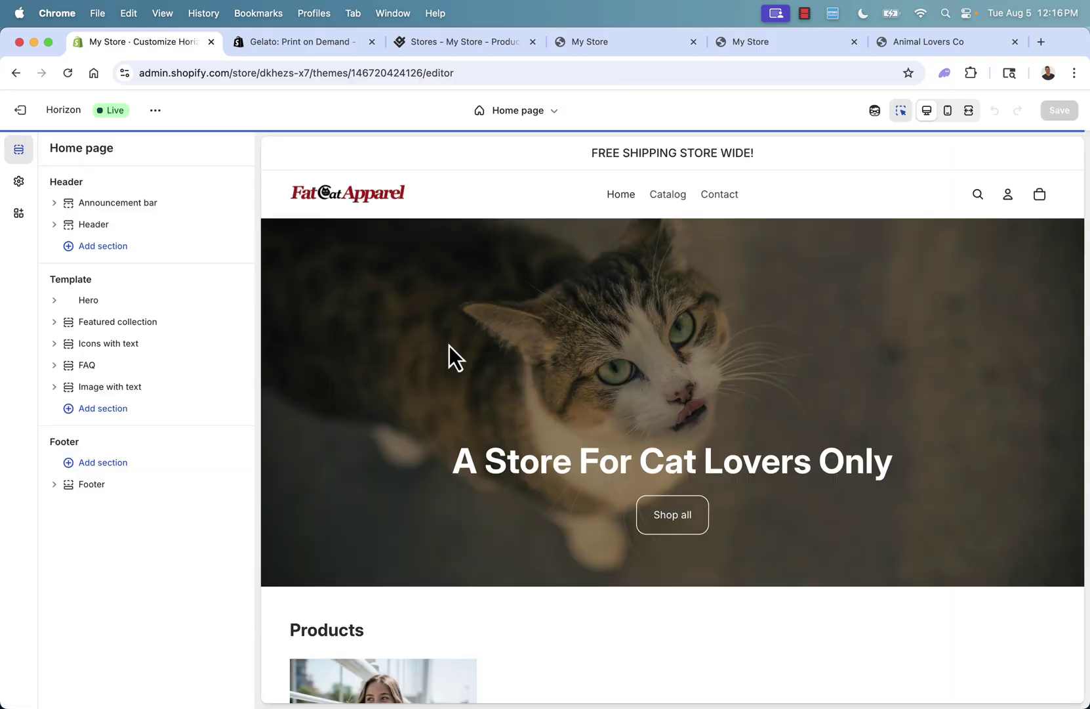
- Preview the hoodie's product page in the theme editor, showing its title and $49.99 price
{"action": "scroll", "coordinate": [449, 351], "scroll_direction": "down", "scroll_amount": 5}
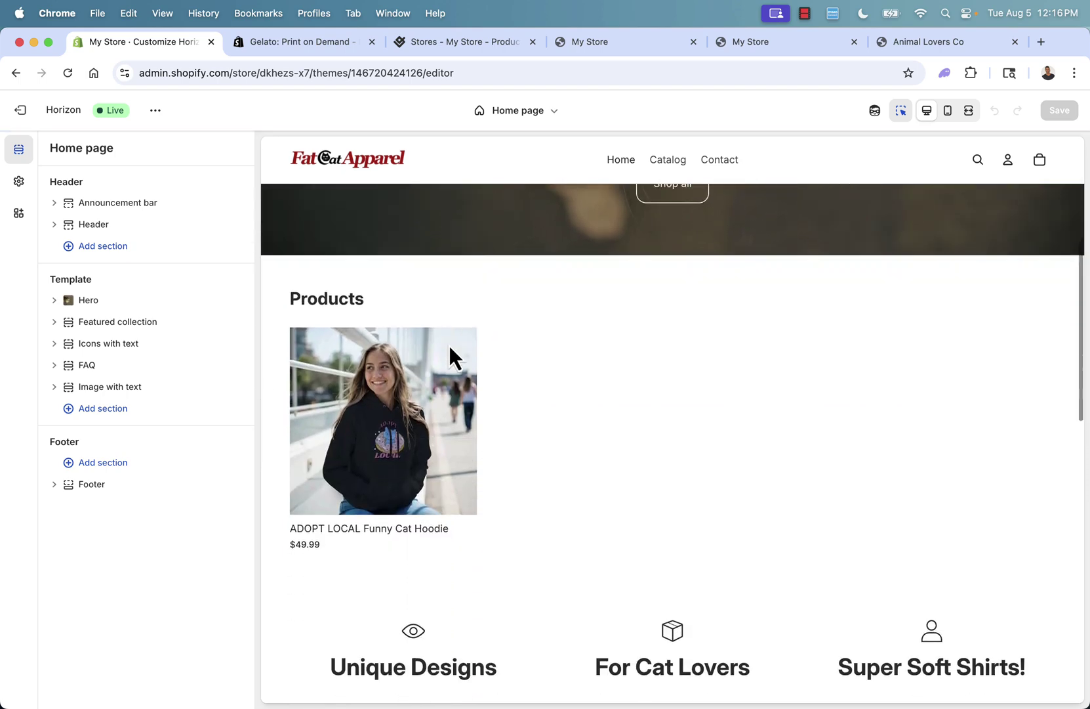
{"action": "left_click", "coordinate": [380, 416]}
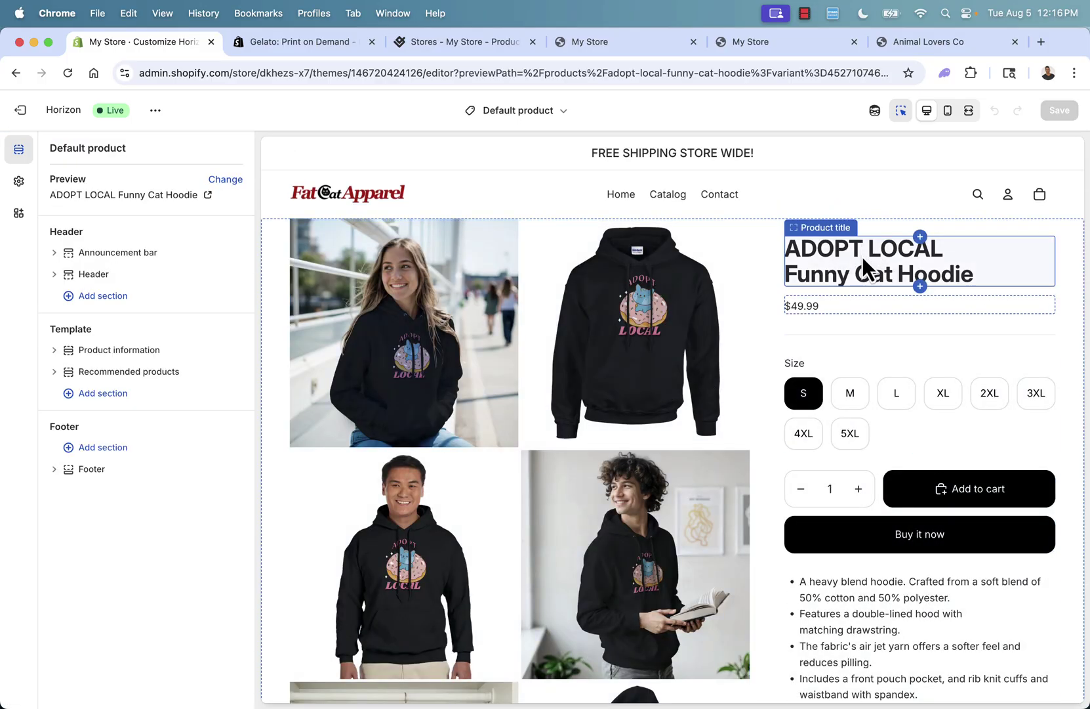
{"action": "scroll", "coordinate": [670, 427], "scroll_direction": "down", "scroll_amount": 10}
{"action": "scroll", "coordinate": [670, 427], "scroll_direction": "up", "scroll_amount": 10}
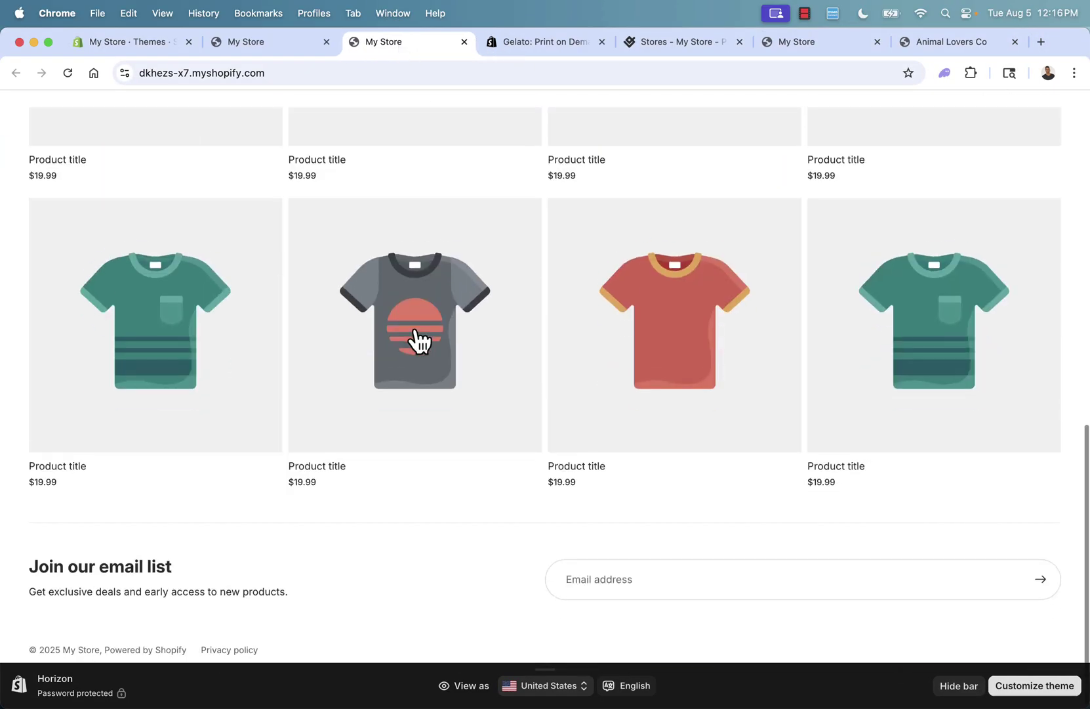
- Open the $49.99 ADOPT LOCAL Funny Cat Hoodie page from the live storefront's Products section
{"action": "scroll", "coordinate": [415, 330], "scroll_direction": "up", "scroll_amount": 10}
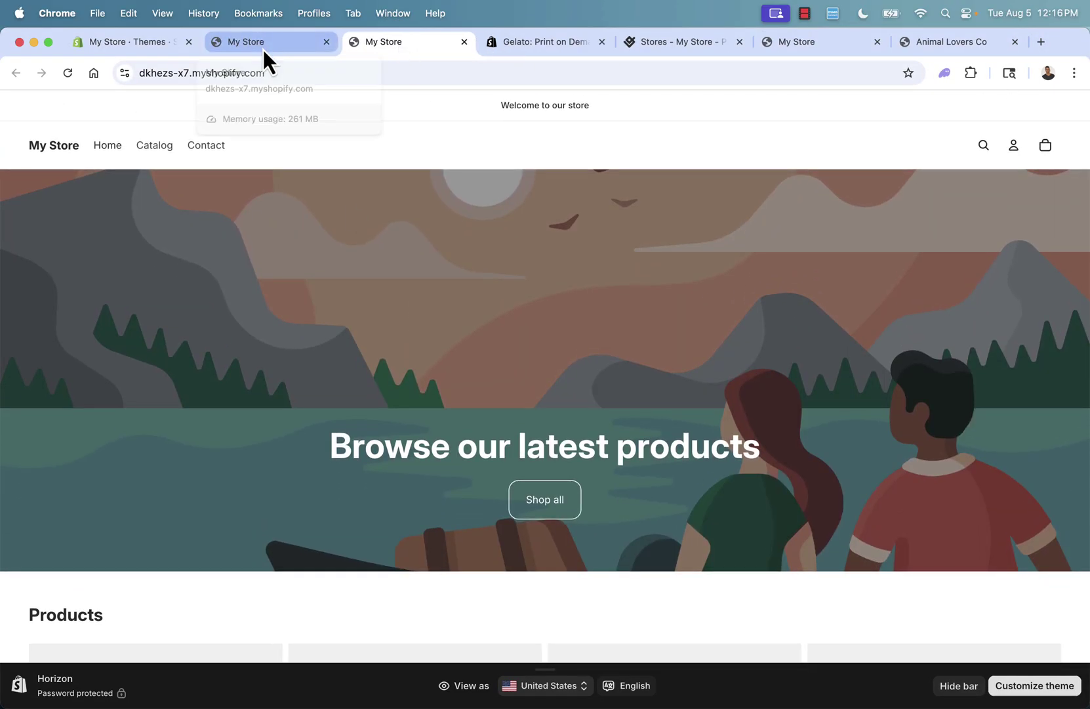
{"action": "left_click", "coordinate": [263, 48]}
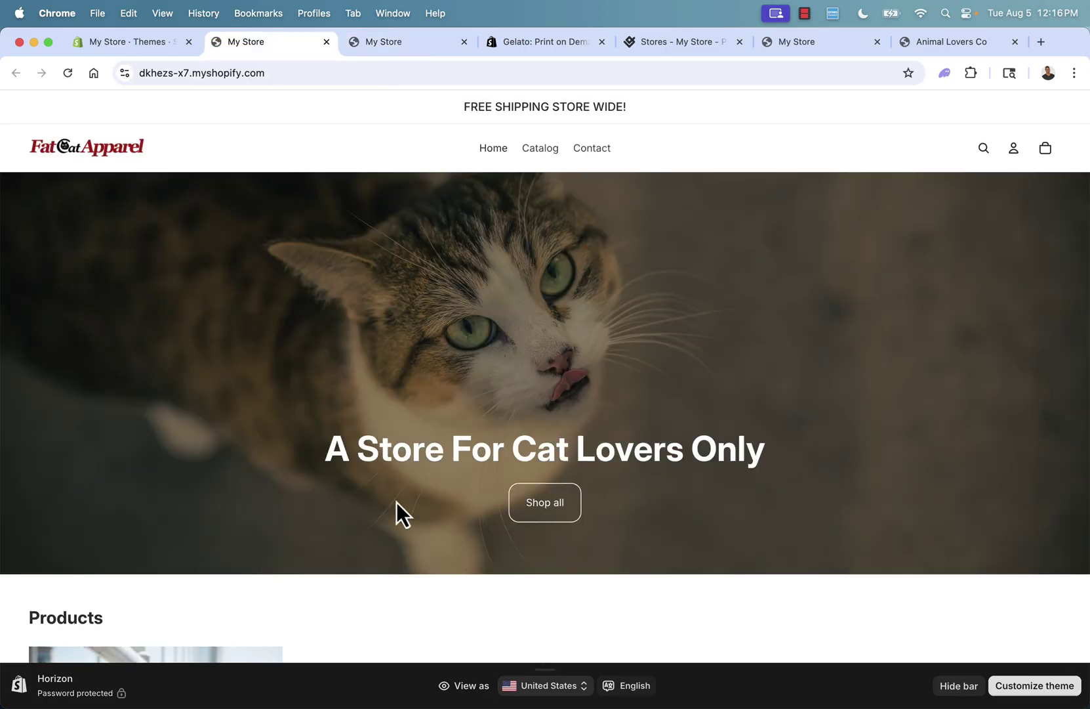
{"action": "scroll", "coordinate": [438, 508], "scroll_direction": "down", "scroll_amount": 7}
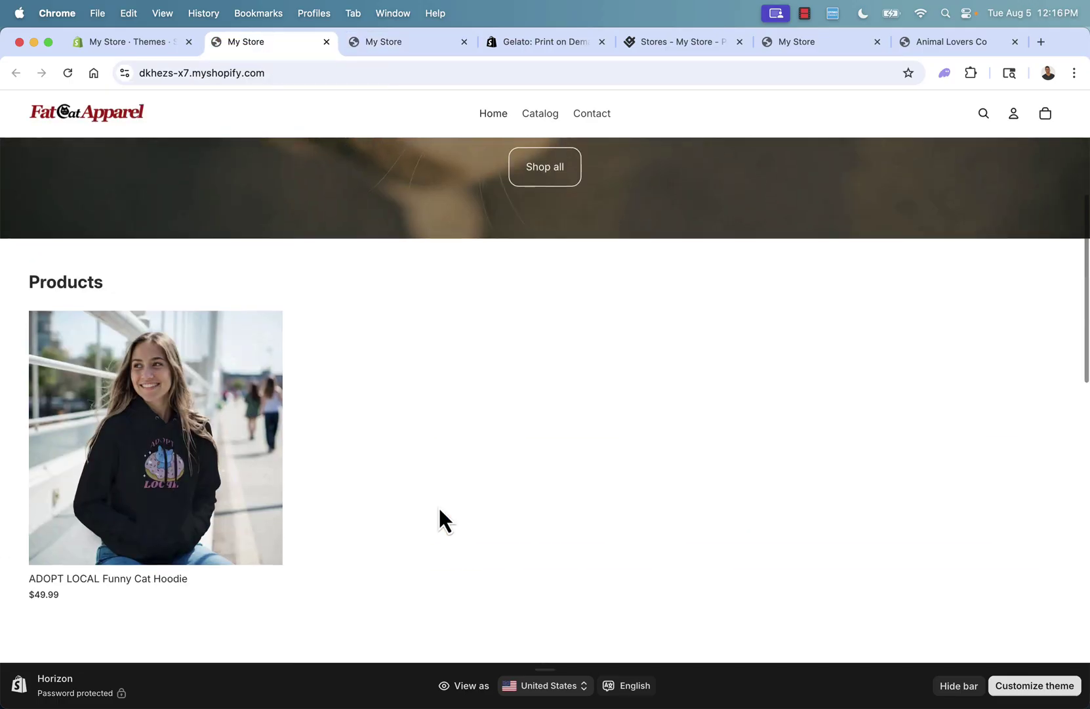
{"action": "scroll", "coordinate": [439, 519], "scroll_direction": "down", "scroll_amount": 10}
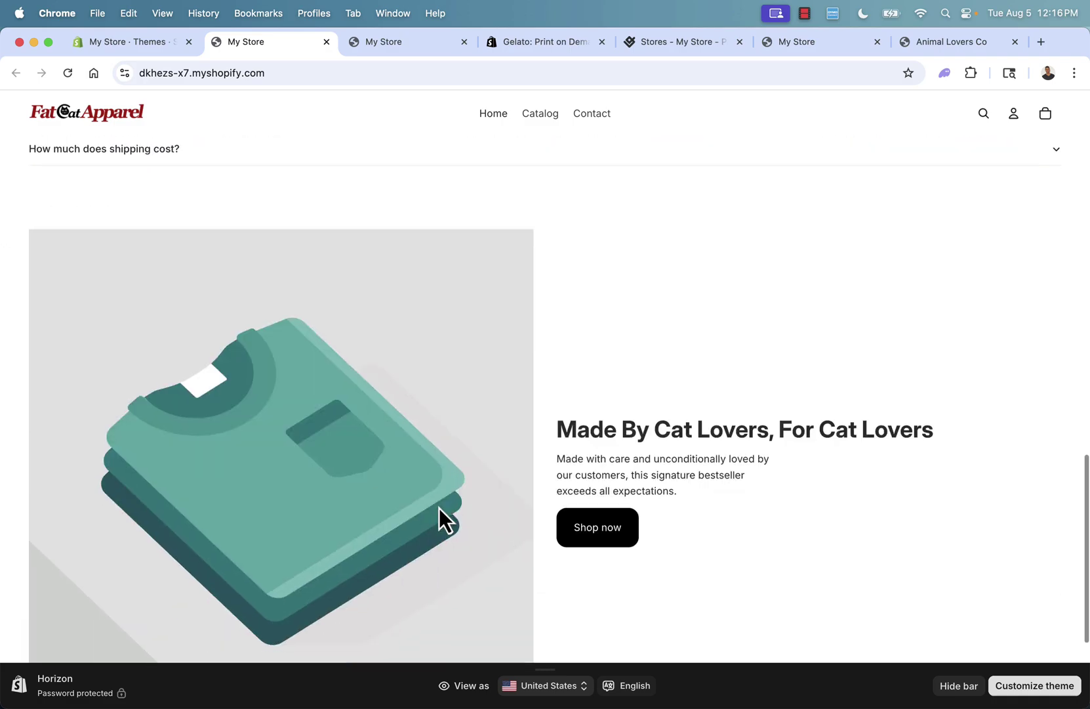
{"action": "scroll", "coordinate": [440, 518], "scroll_direction": "up", "scroll_amount": 8}
{"action": "scroll", "coordinate": [438, 518], "scroll_direction": "up", "scroll_amount": 8}
{"action": "scroll", "coordinate": [438, 518], "scroll_direction": "down", "scroll_amount": 3}
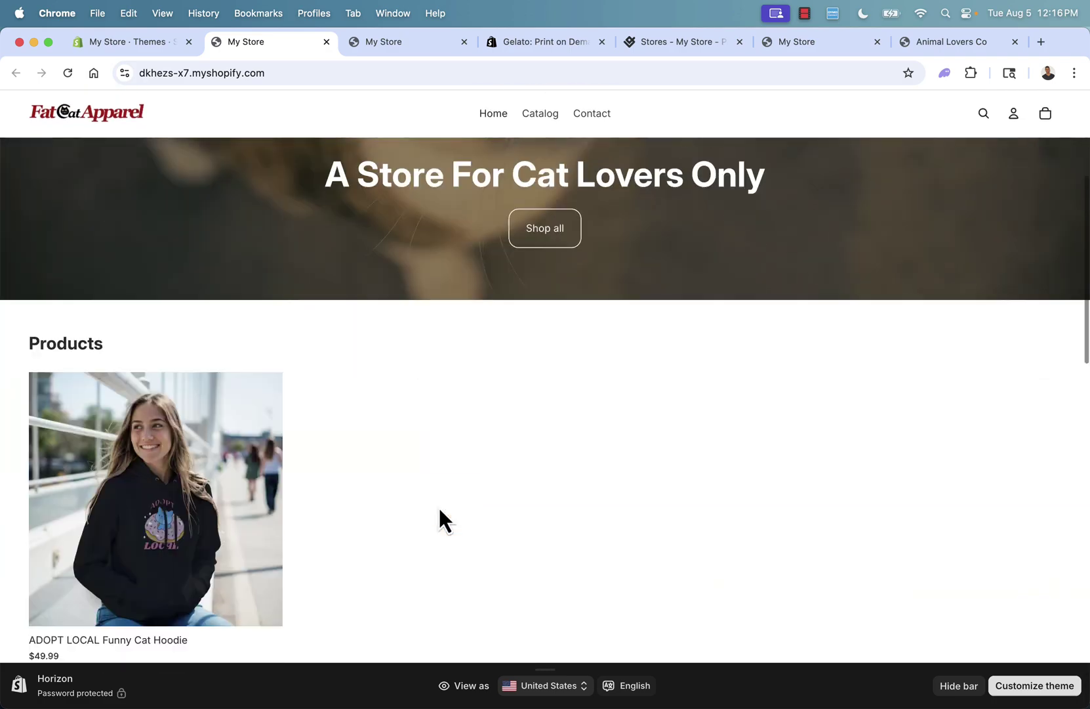
{"action": "left_click", "coordinate": [182, 498]}
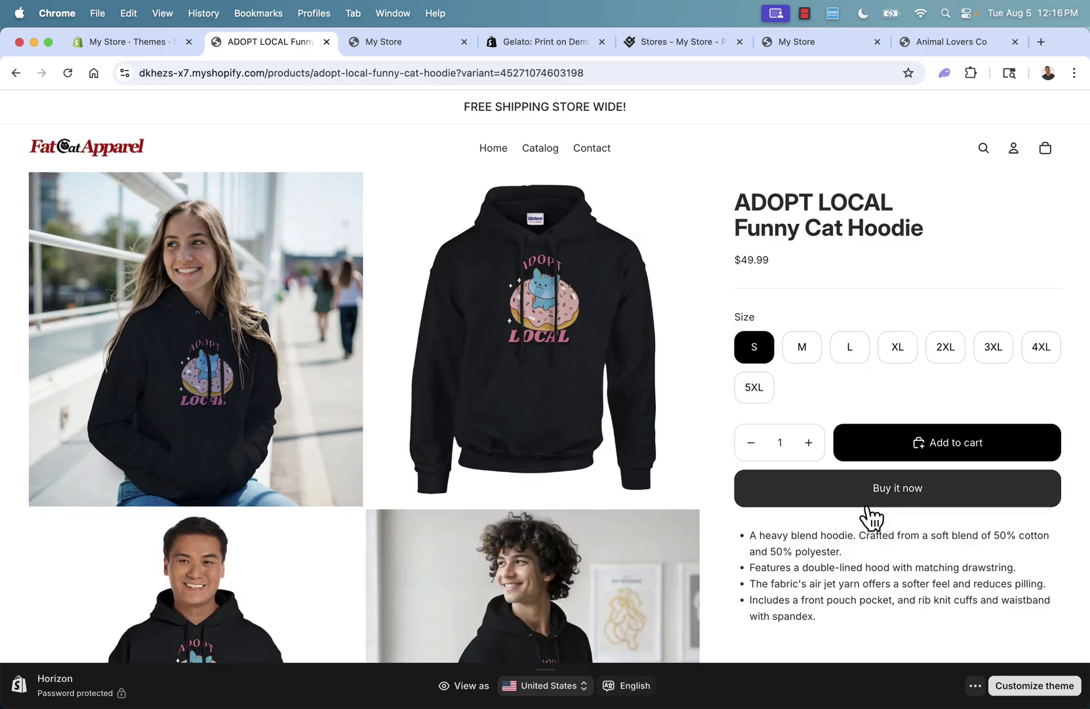
{"action": "scroll", "coordinate": [856, 325], "scroll_direction": "down", "scroll_amount": 10}
{"action": "scroll", "coordinate": [396, 590], "scroll_direction": "down", "scroll_amount": 6}
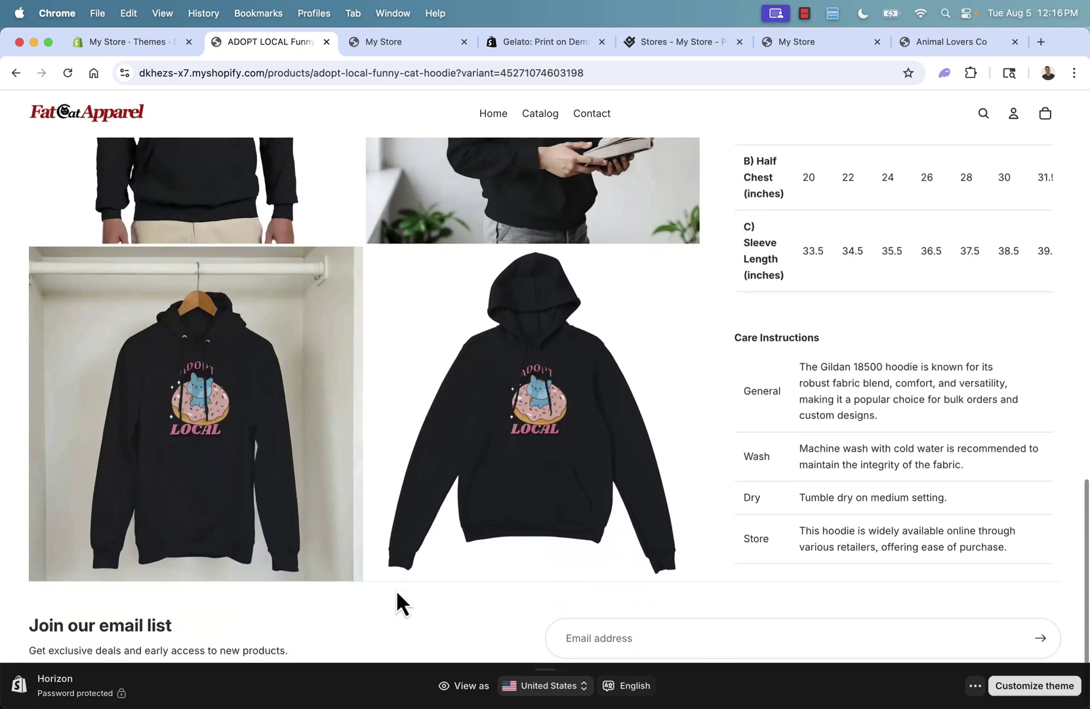
{"action": "scroll", "coordinate": [775, 489], "scroll_direction": "up", "scroll_amount": 15}
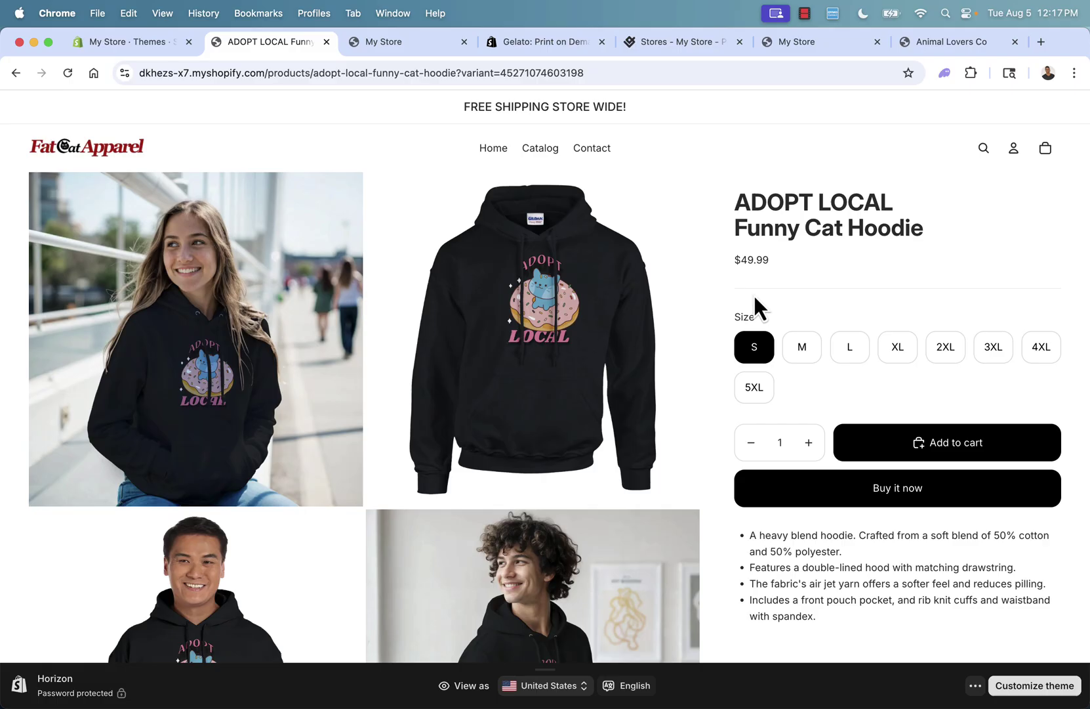
- Return to the Fat Cat Apparel home page with the cat hero via the header logo
{"action": "left_click", "coordinate": [109, 159]}
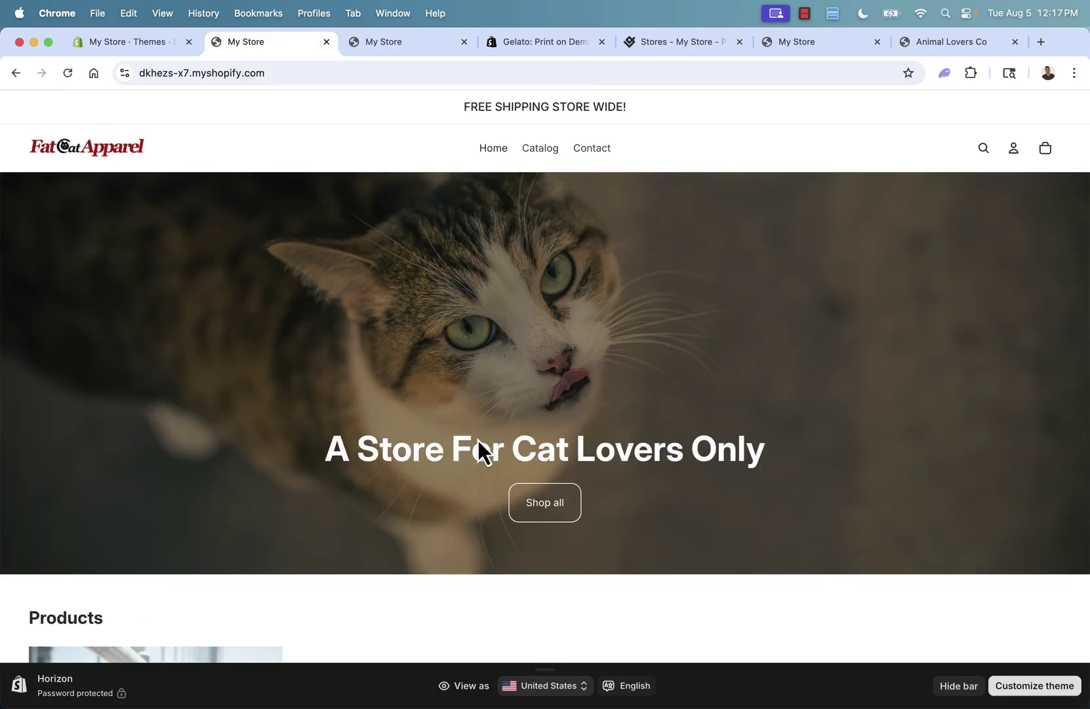